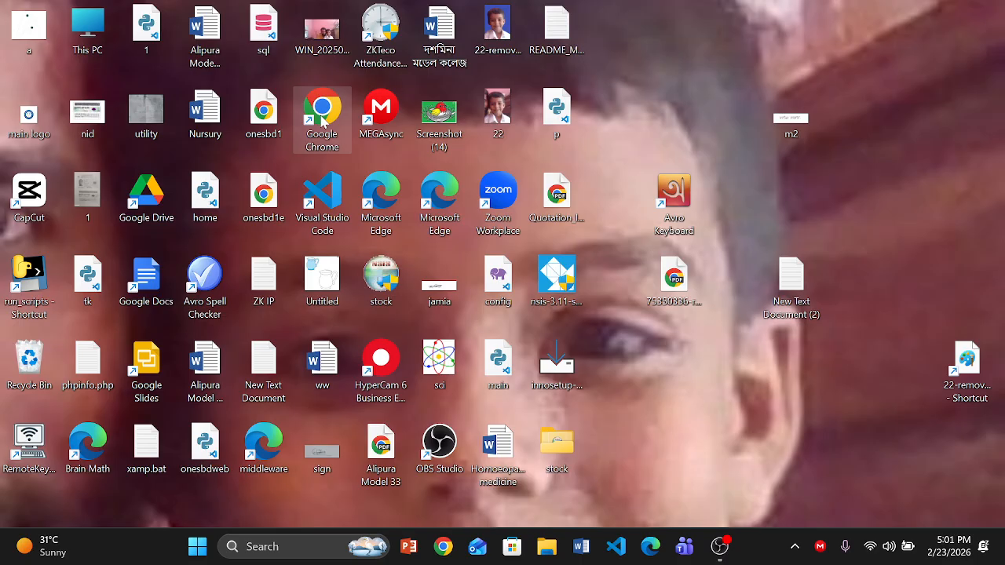
- Launch Google Chrome from its desktop shortcut
double_click(322, 118)
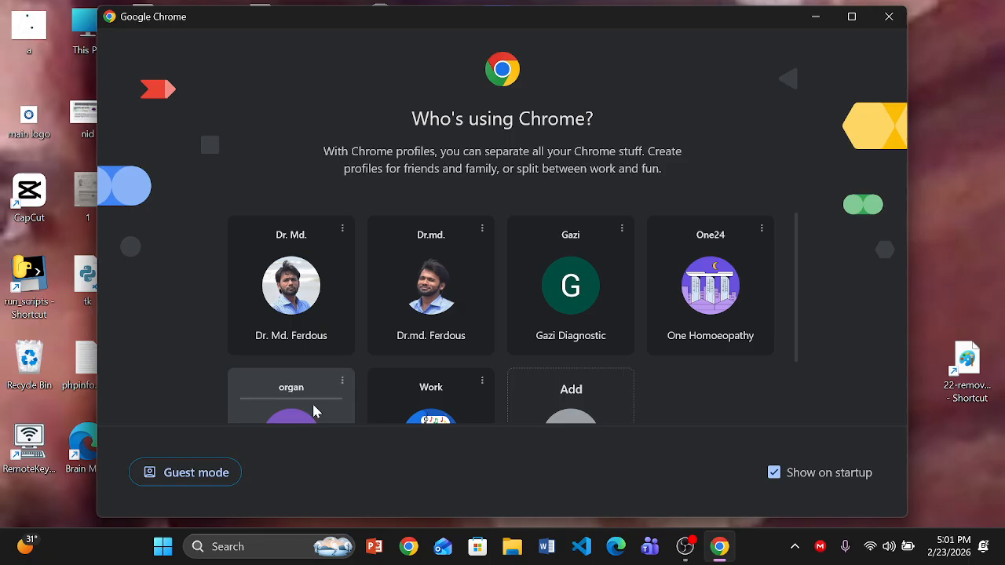
- Open Chrome maximized with the Work profile and go to masdabd.com/wp-admin
left_click(854, 17)
left_click(246, 426)
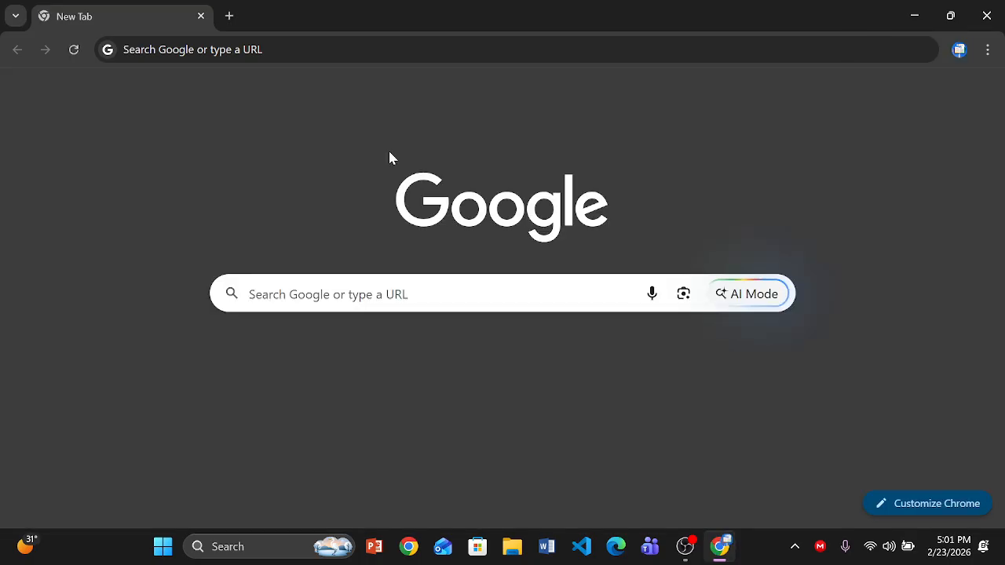
key("ctrl+l")
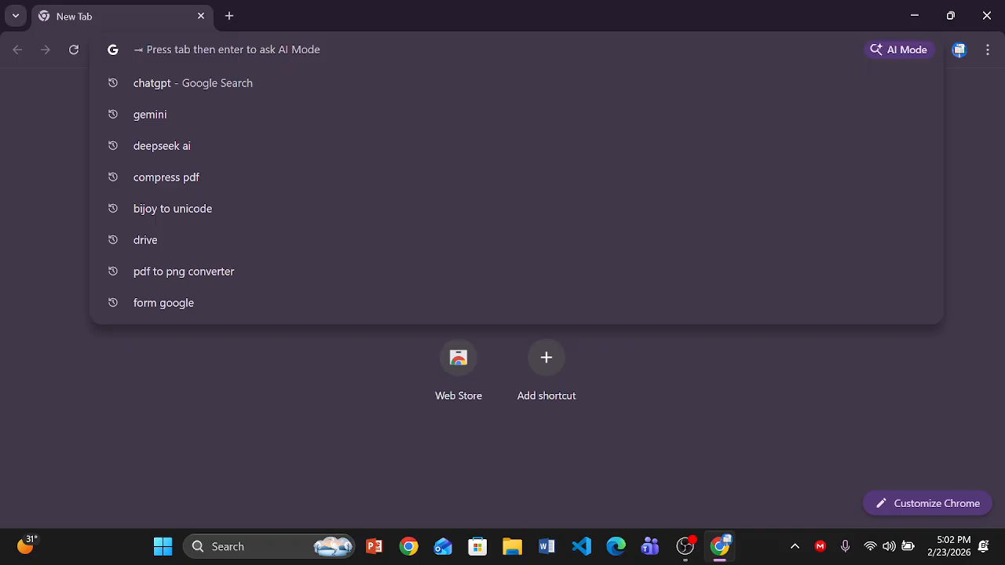
type("masda")
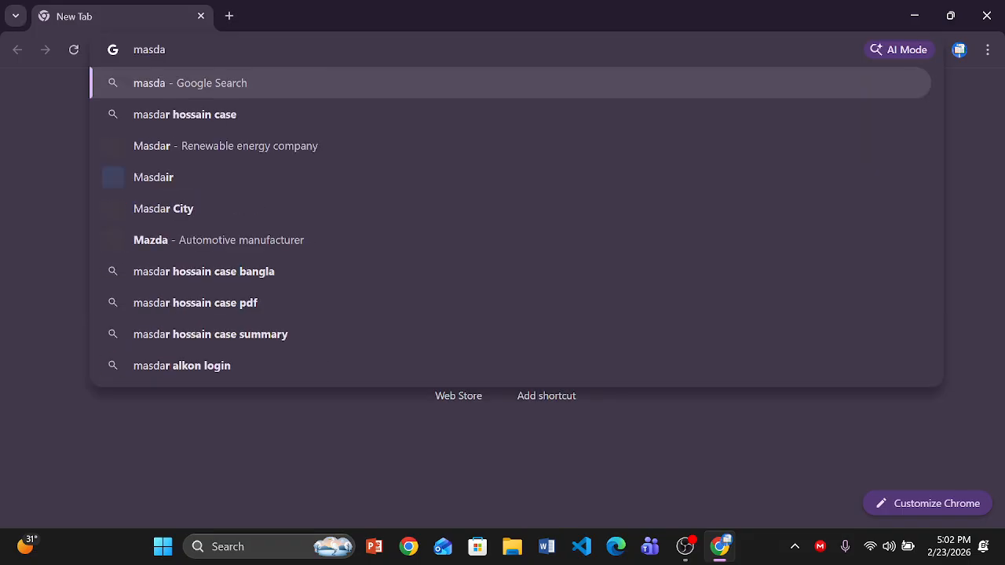
type("bd.co")
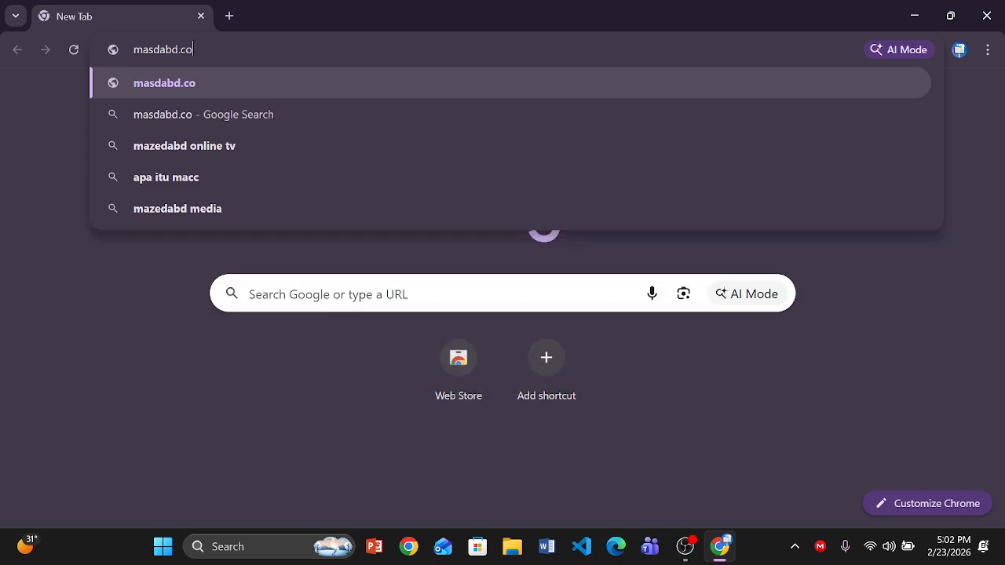
type("m/")
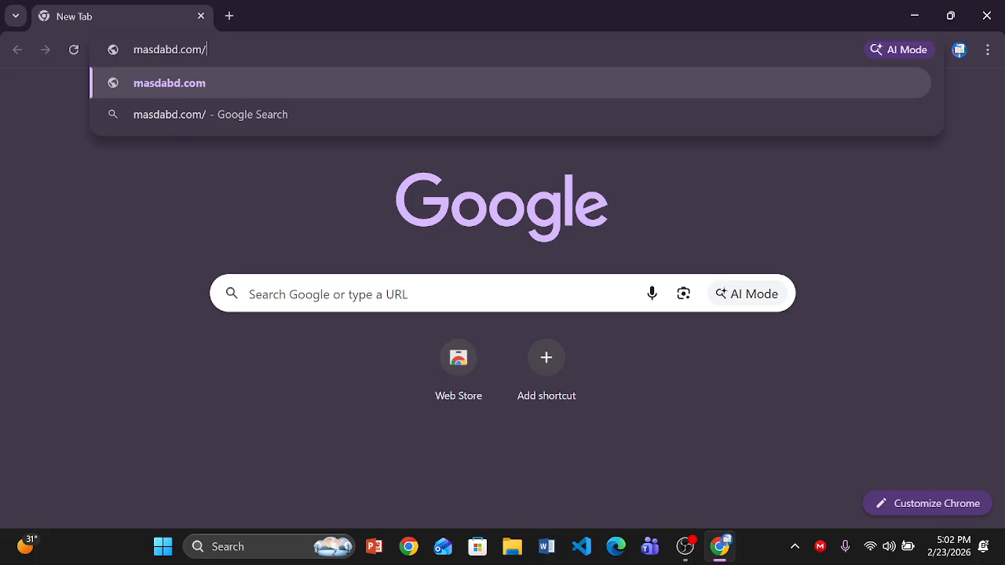
type("wp-")
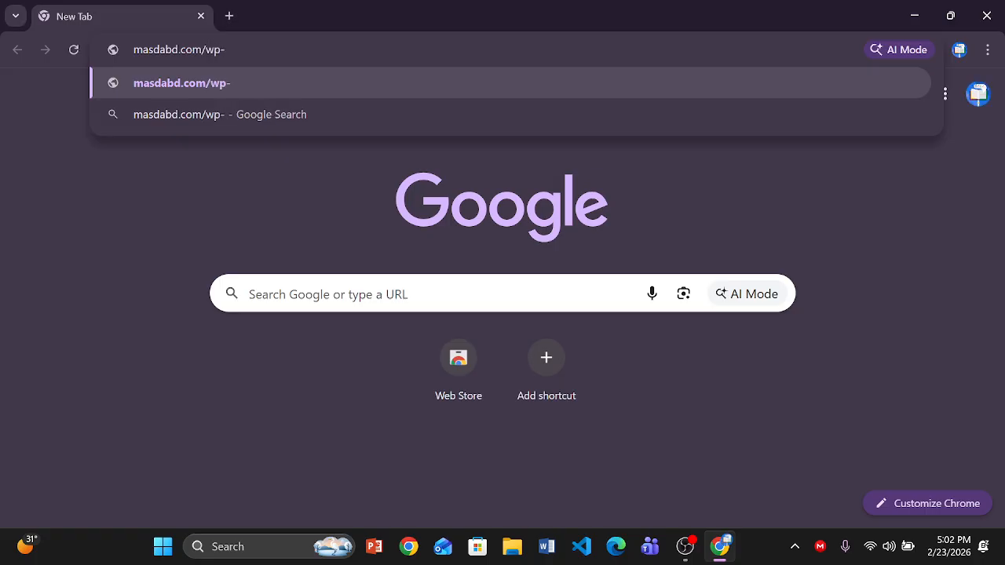
type("admin")
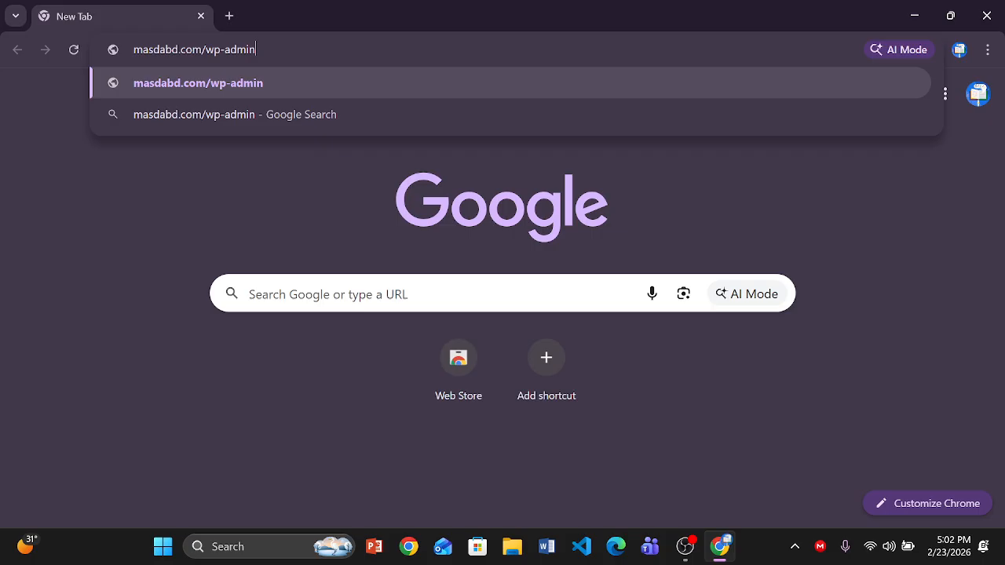
key("Return")
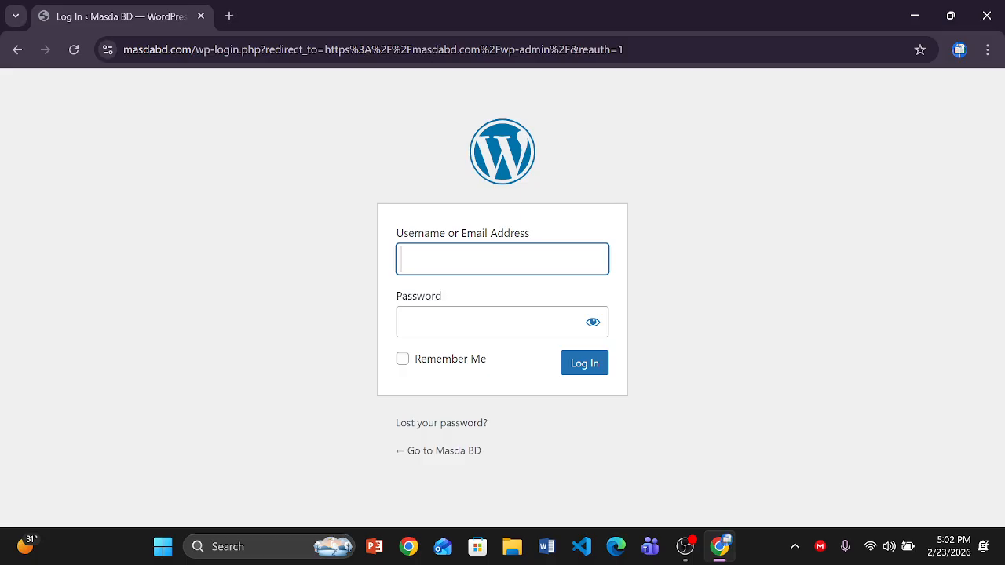
- Sign in to the Masda BD admin with the administrator username and password
left_click(432, 261)
type("admin")
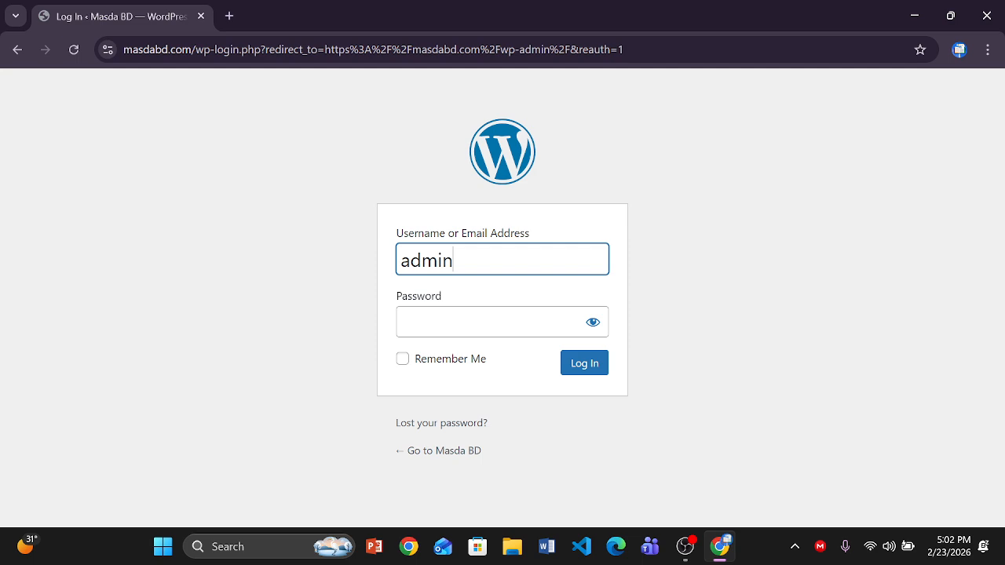
key("Tab")
type("****")
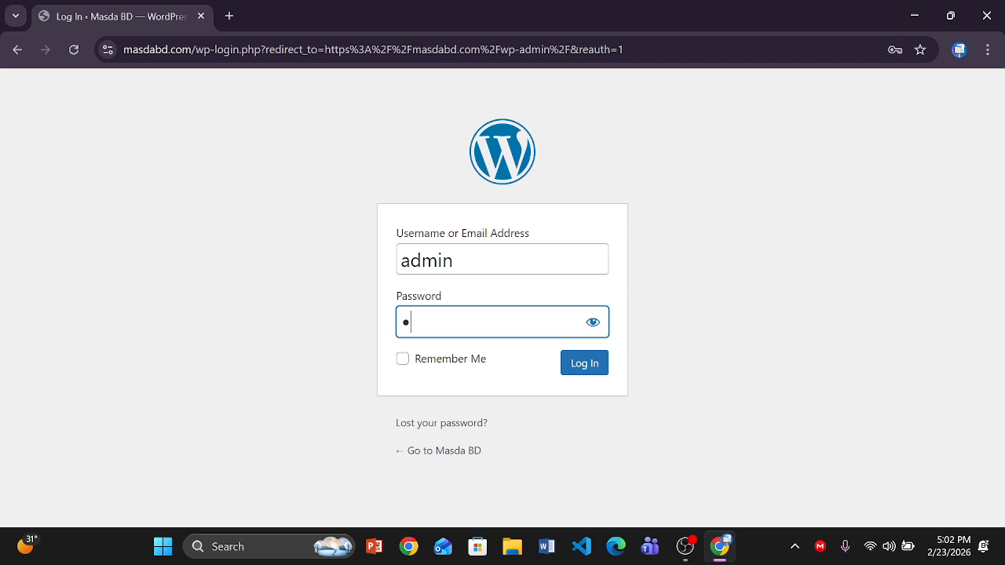
type("*******")
left_click(581, 367)
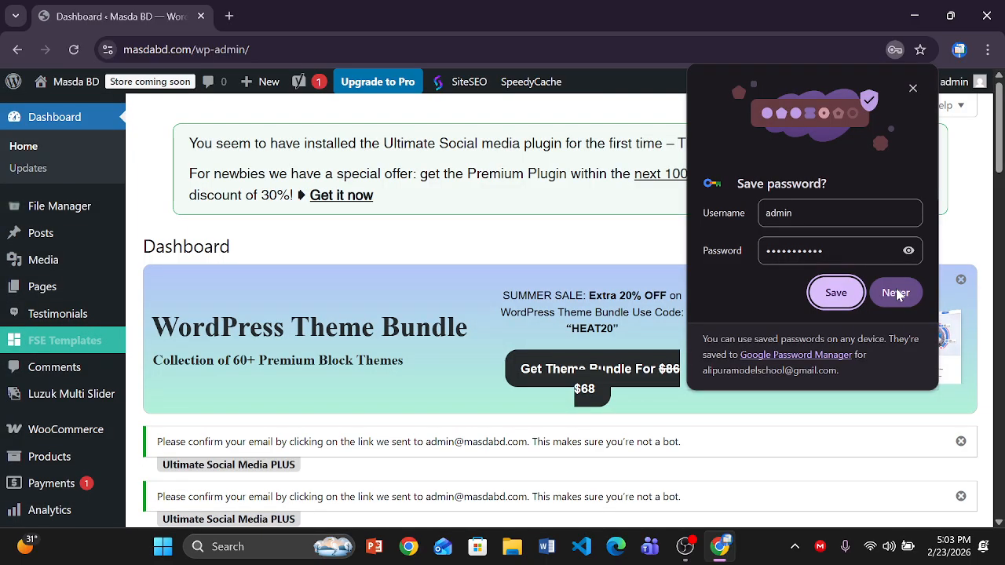
- Decline Chrome's password saving and open Appearance > Customize
left_click(895, 292)
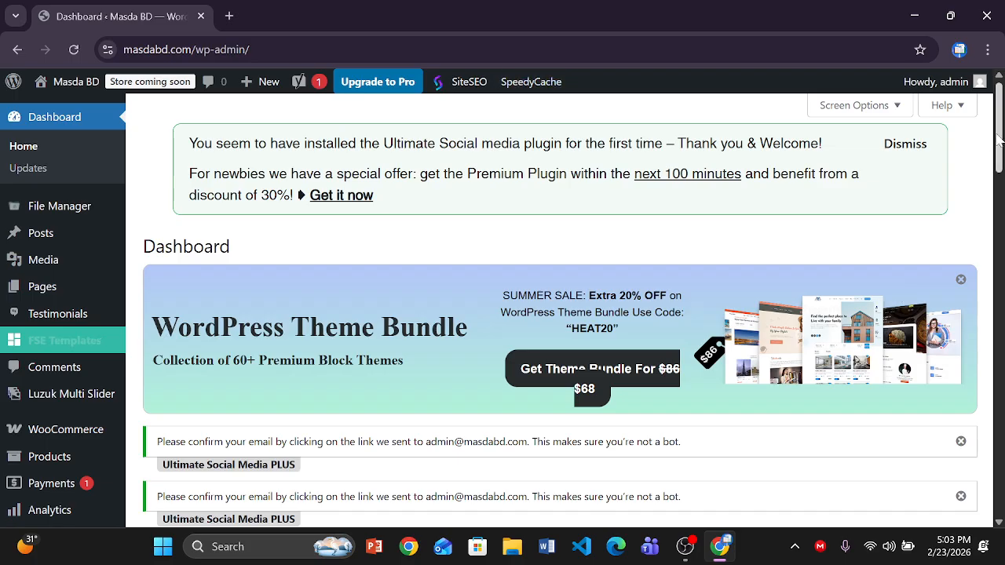
left_click_drag(999, 140, 999, 188)
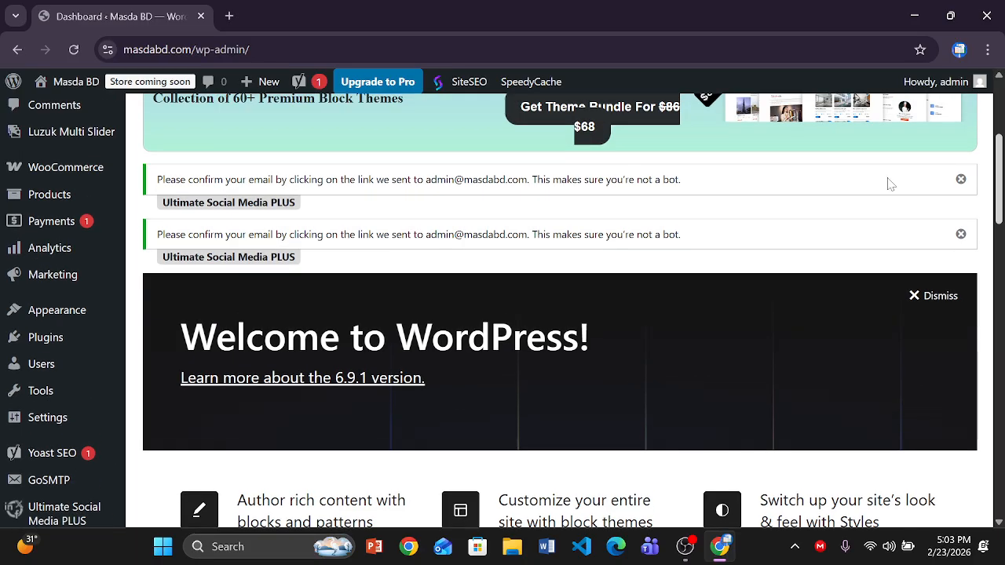
mouse_move(70, 316)
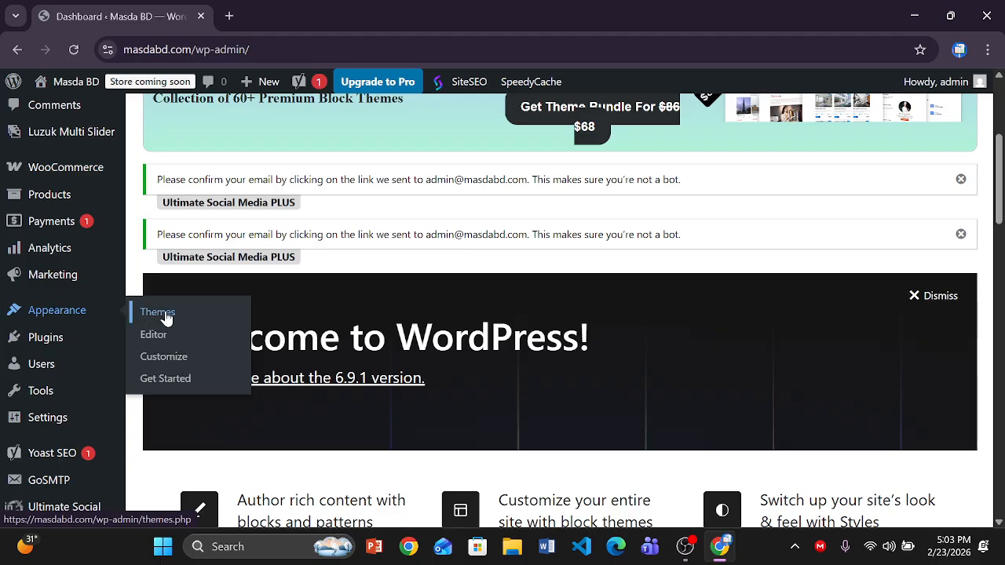
left_click(167, 366)
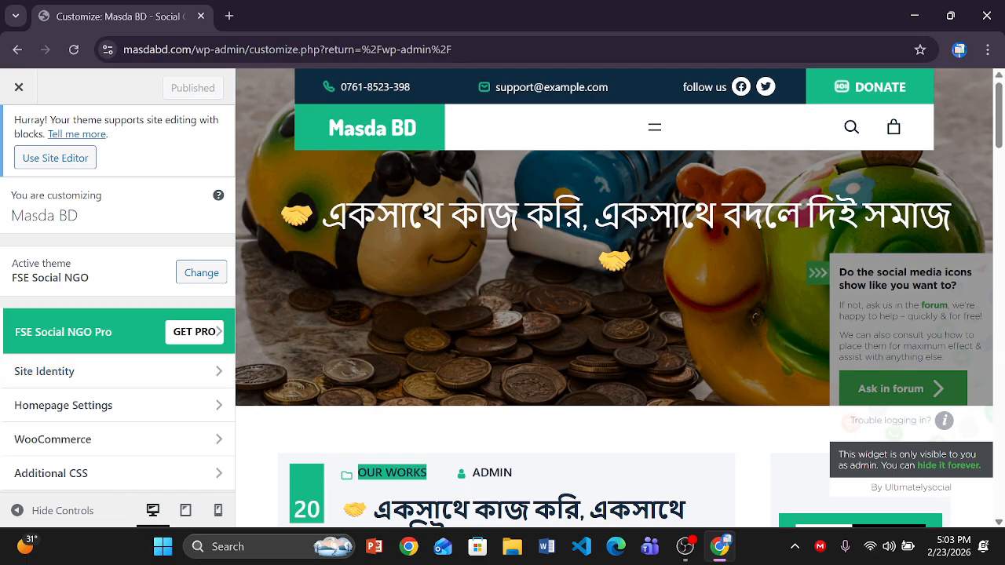
- In Site Identity, set the helping-hands image 222.png as the cropped site icon
left_click(408, 134)
left_click(118, 371)
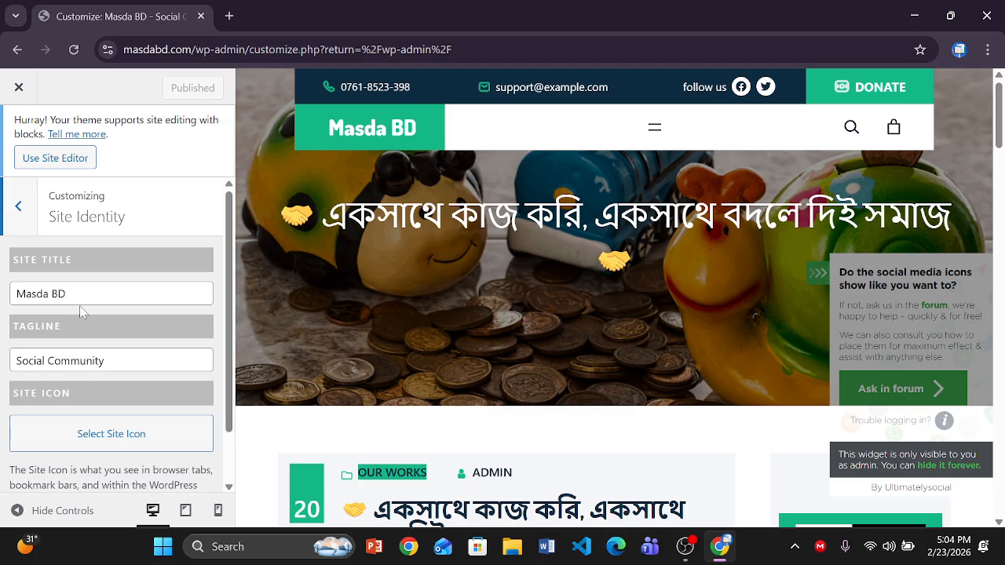
left_click(113, 435)
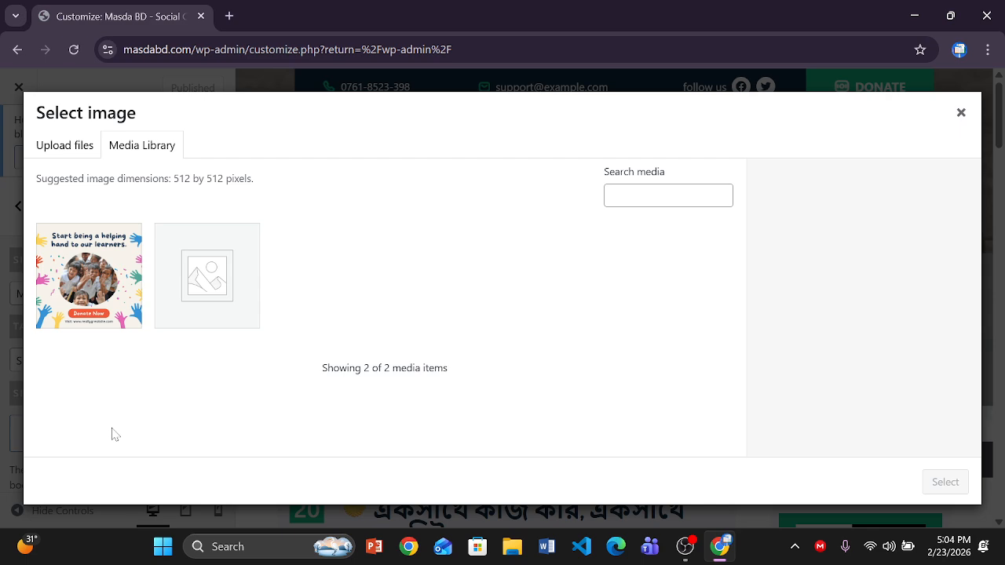
left_click(65, 147)
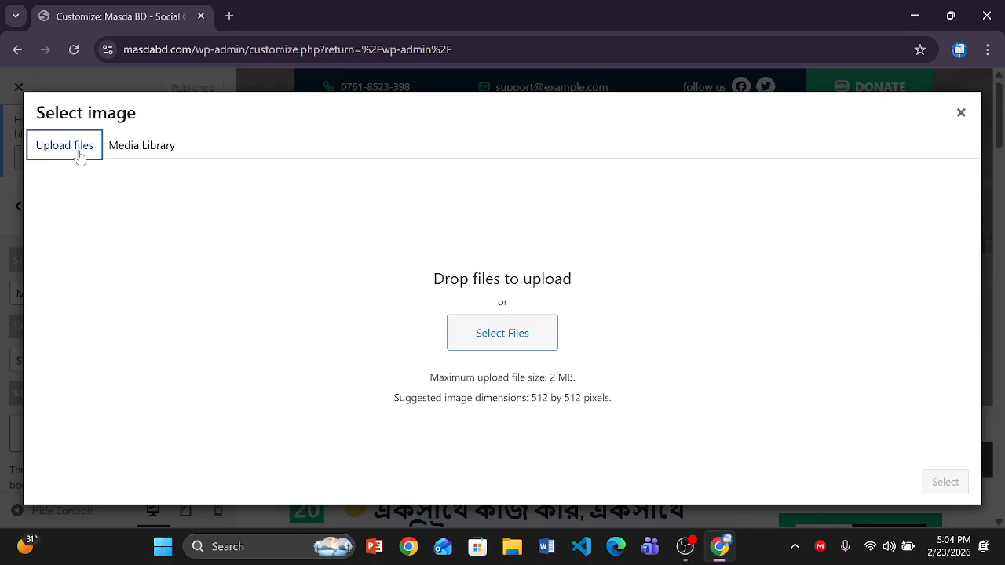
left_click(132, 146)
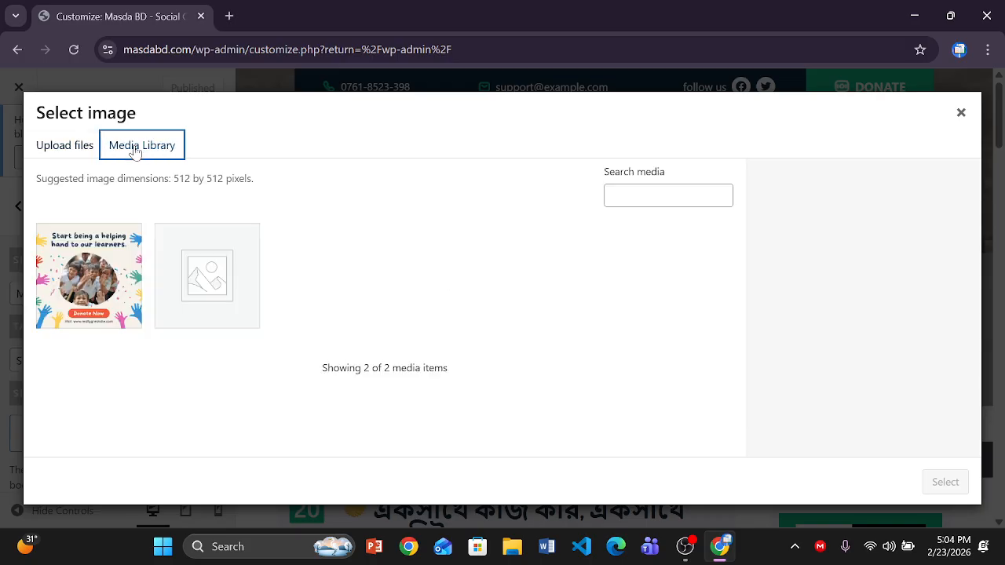
left_click(92, 281)
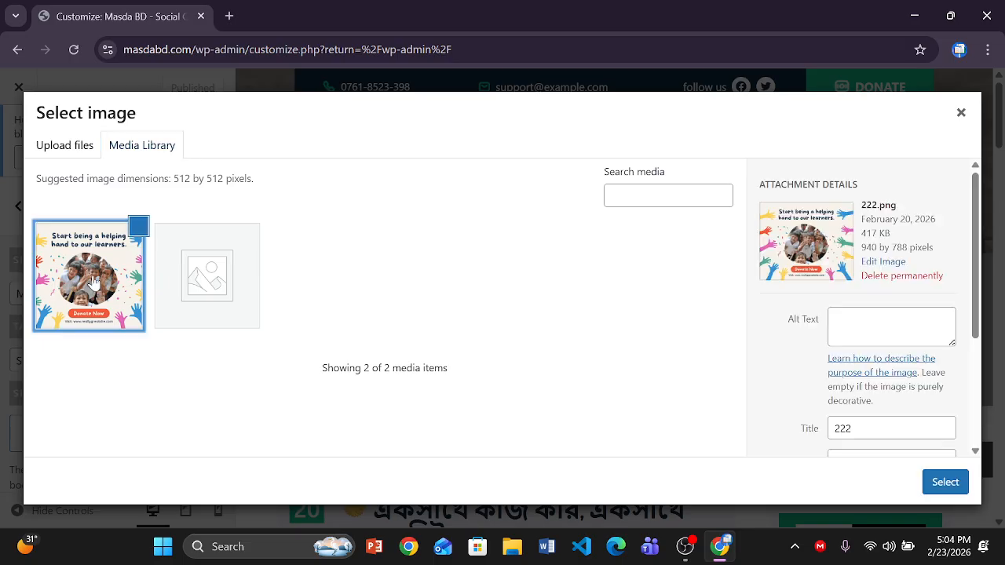
left_click(945, 483)
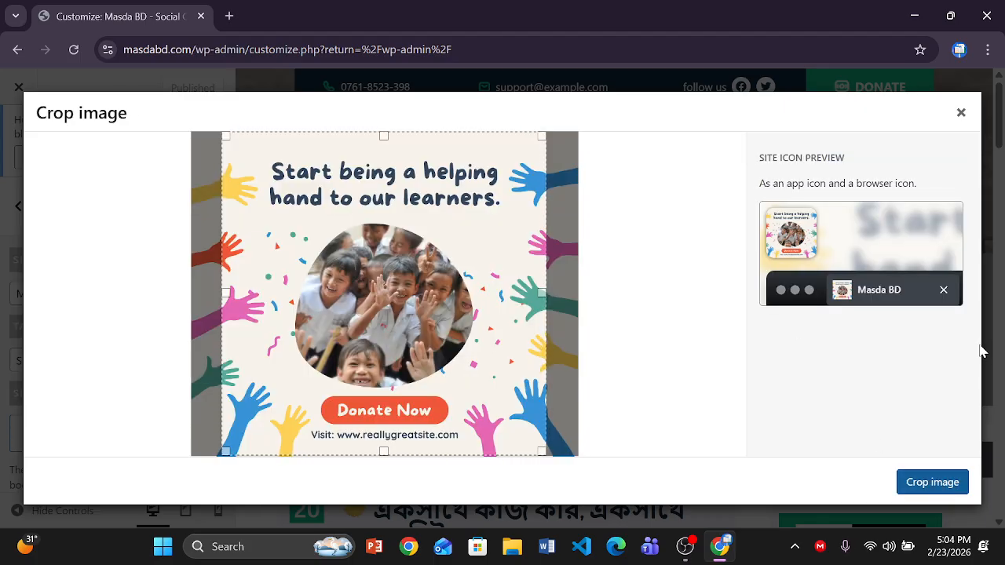
left_click(937, 483)
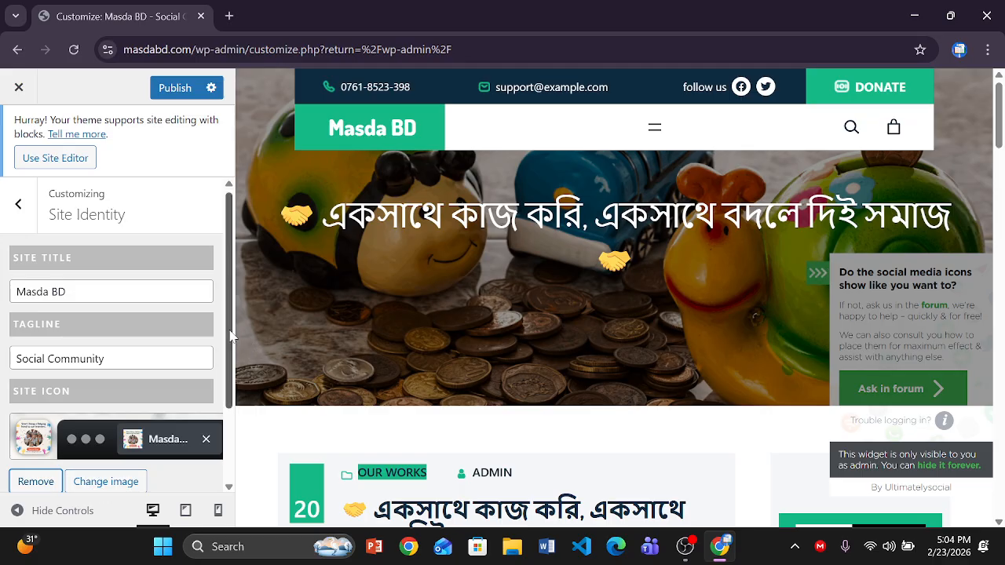
- Remove the site icon and upload qq.png from the E: drive to the media library
scroll(43, 404, "down", 1)
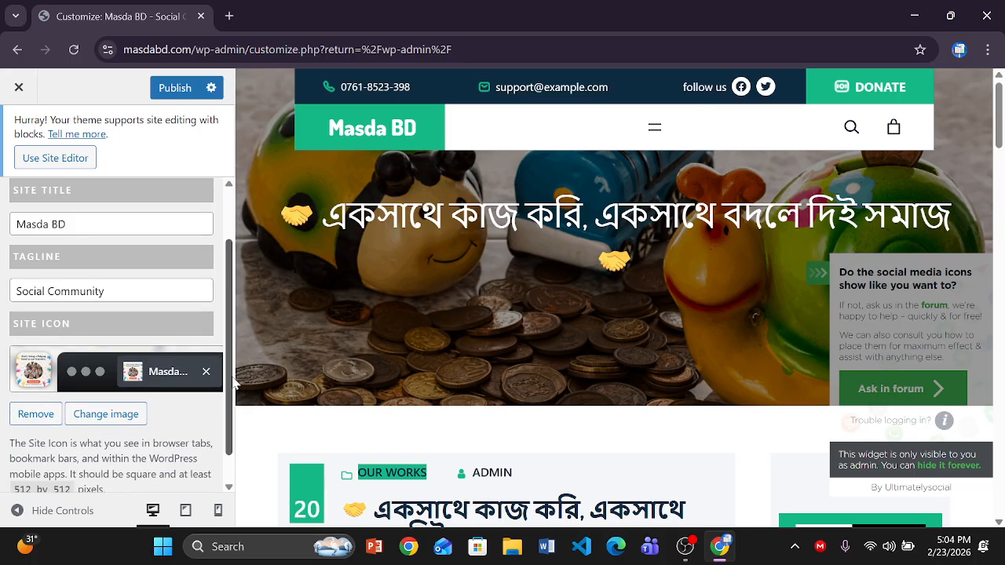
left_click(35, 414)
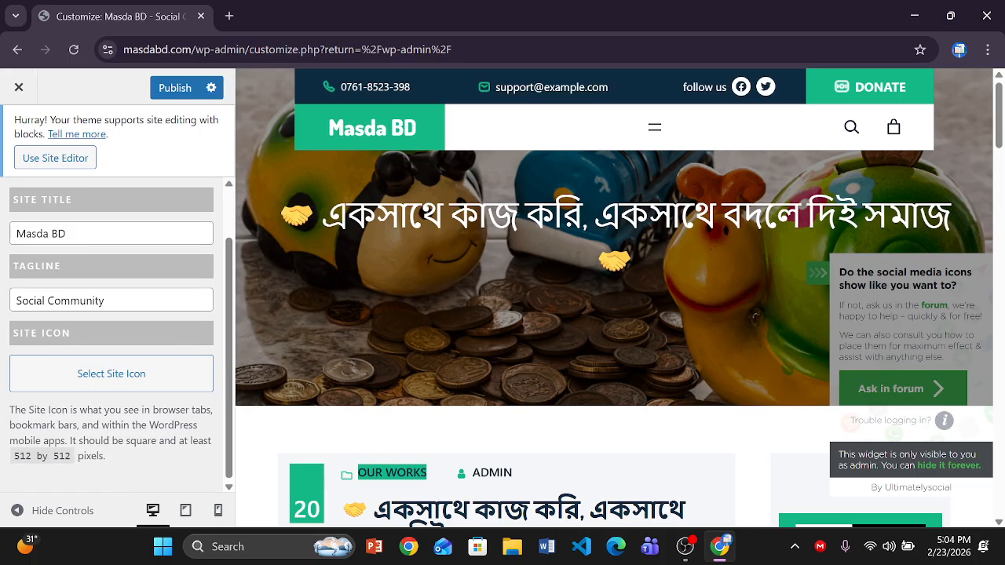
left_click(93, 383)
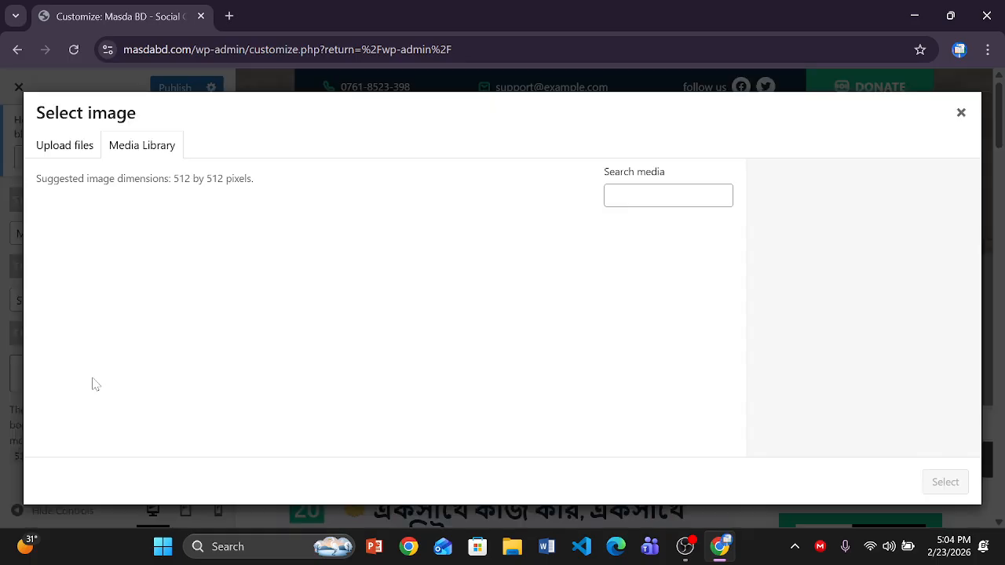
left_click(59, 149)
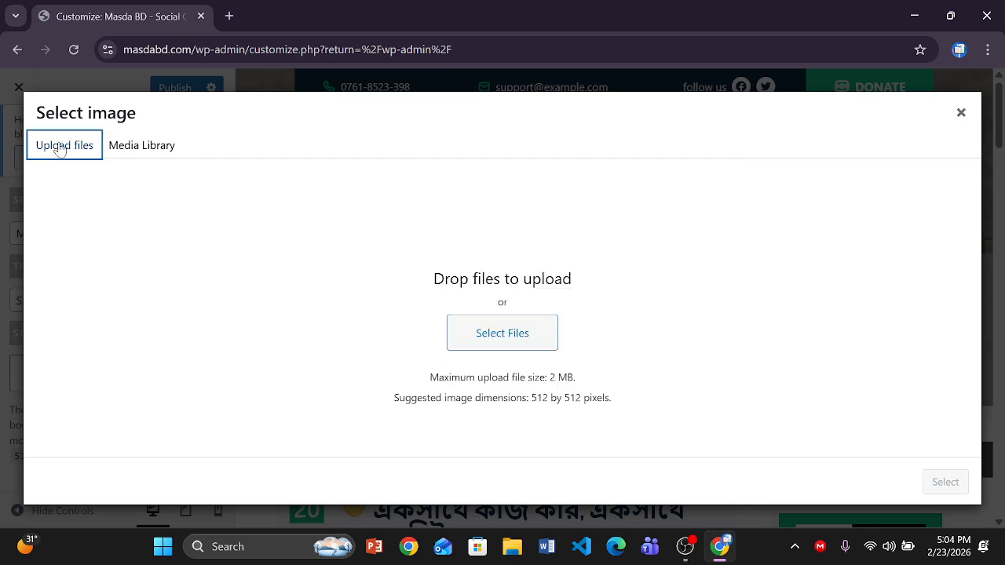
left_click(488, 342)
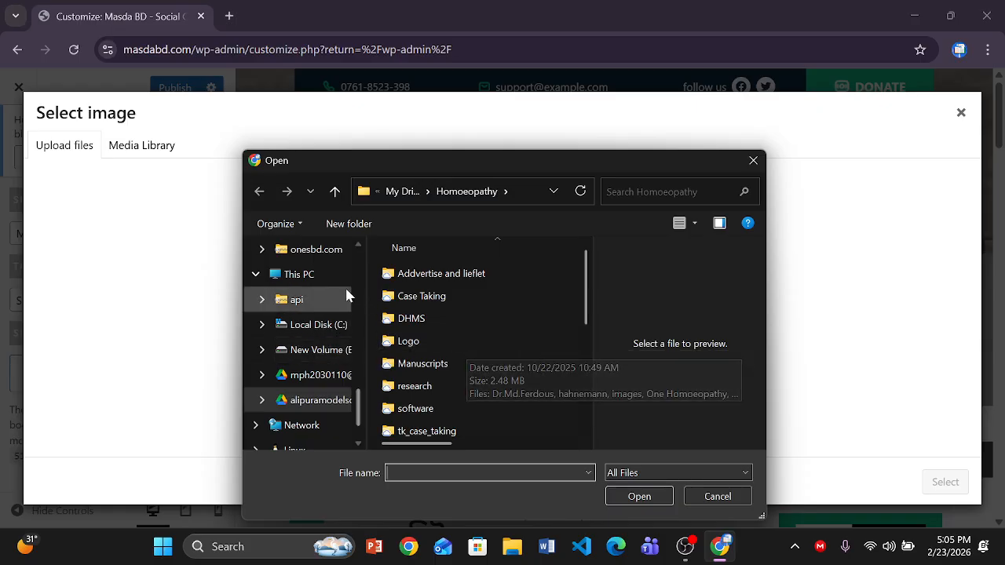
left_click_drag(361, 413, 358, 160)
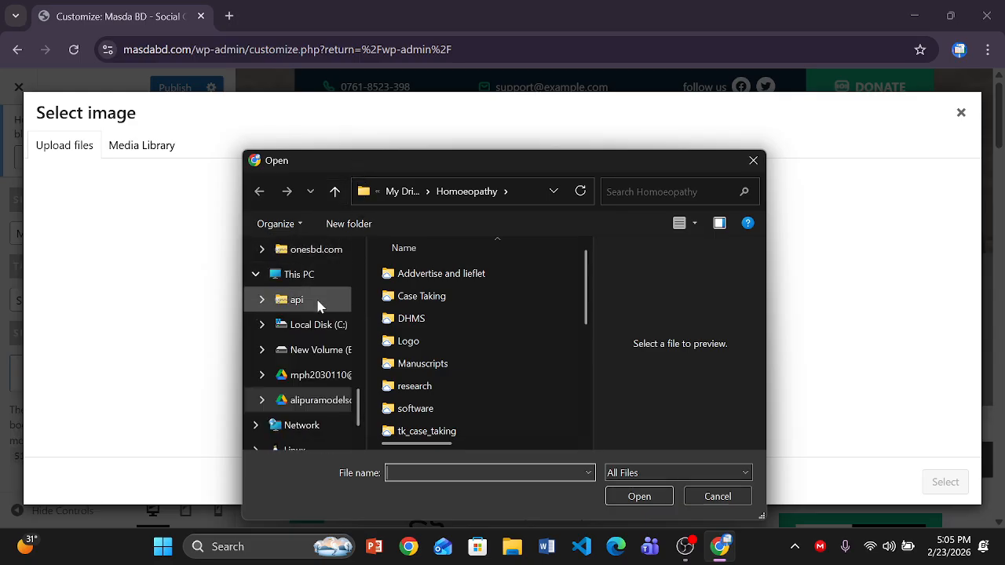
left_click(320, 355)
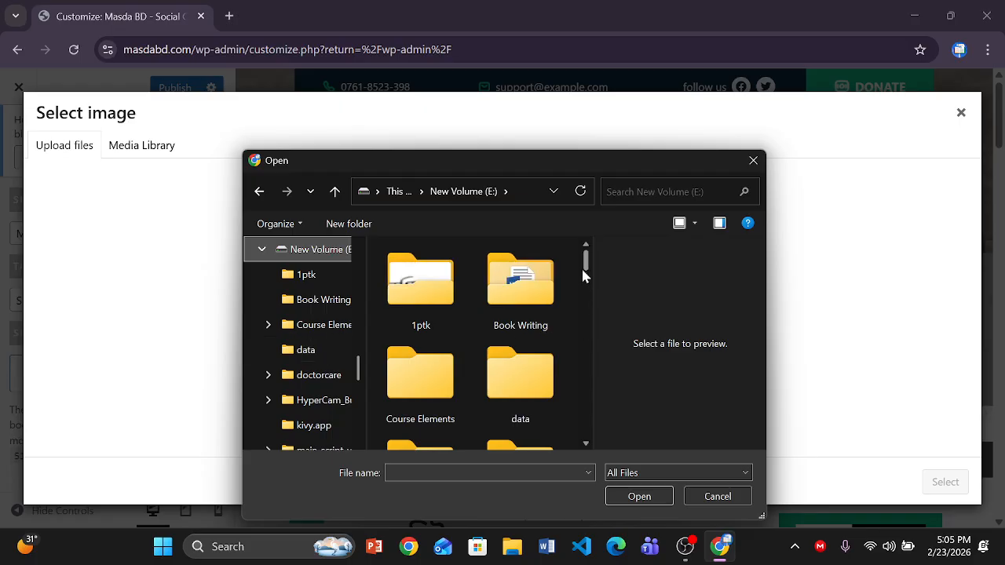
left_click_drag(584, 272, 577, 383)
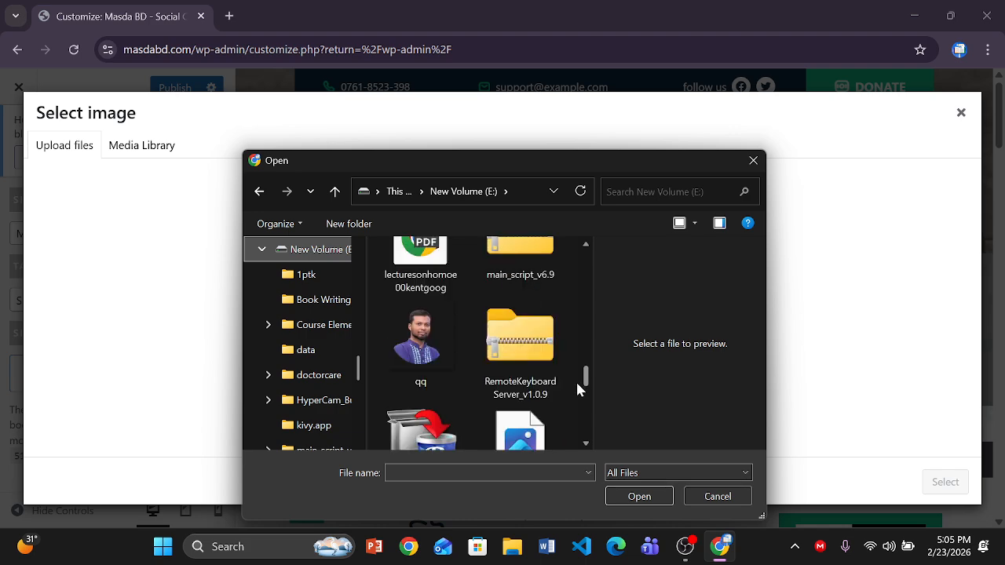
left_click(425, 344)
left_click(639, 497)
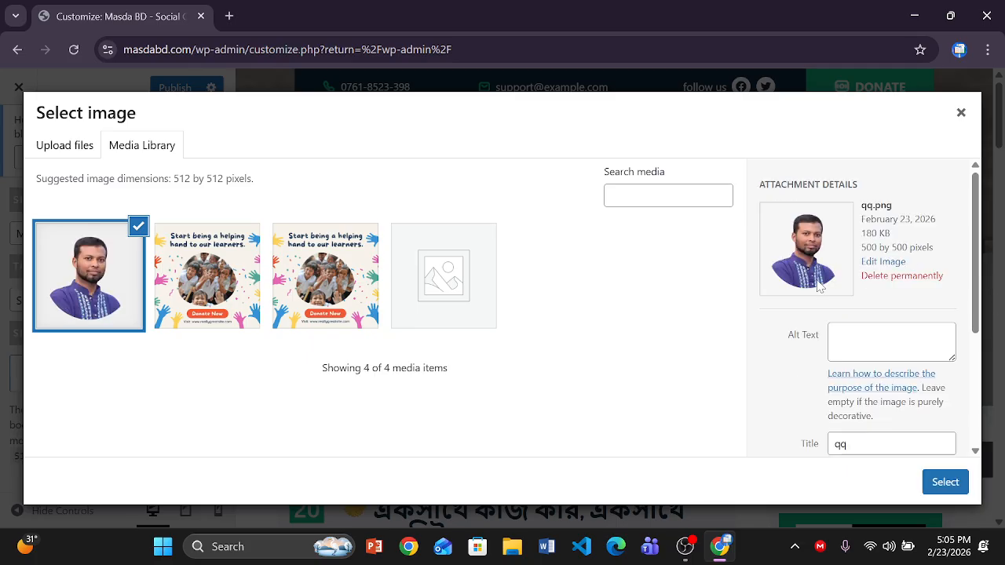
- Permanently delete qq.png and reselect the helping-hand donation image as site icon
left_click(883, 280)
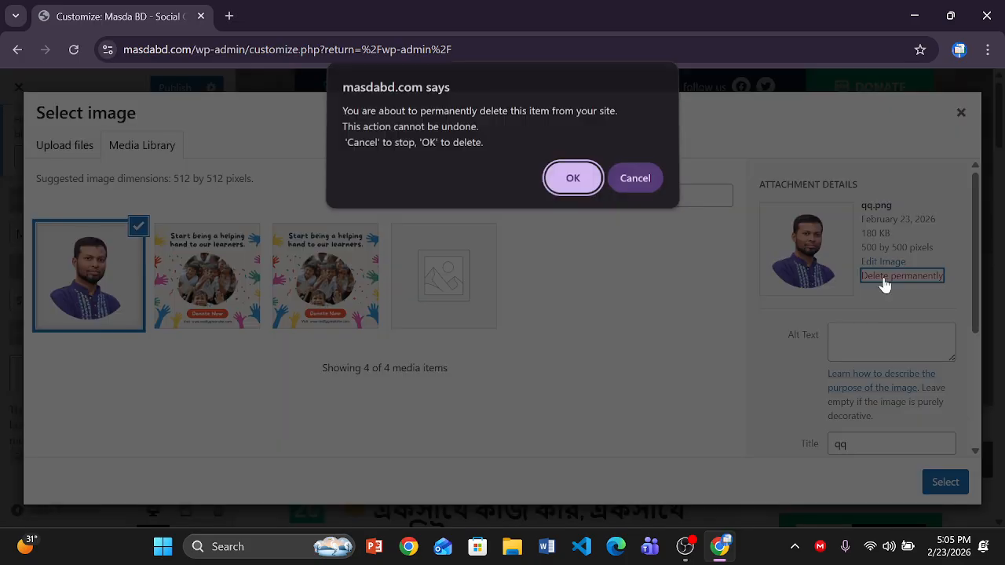
left_click(578, 195)
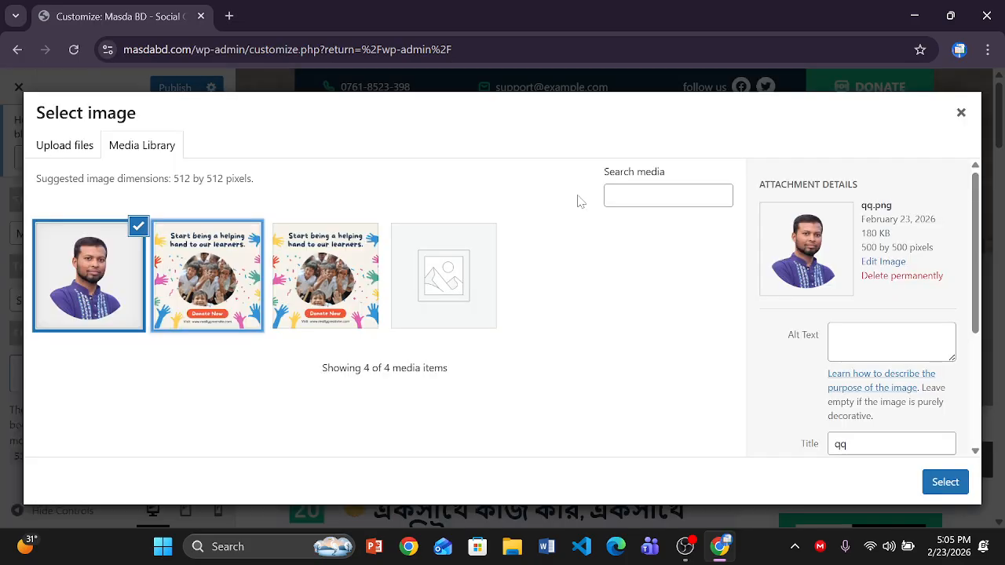
left_click(234, 284)
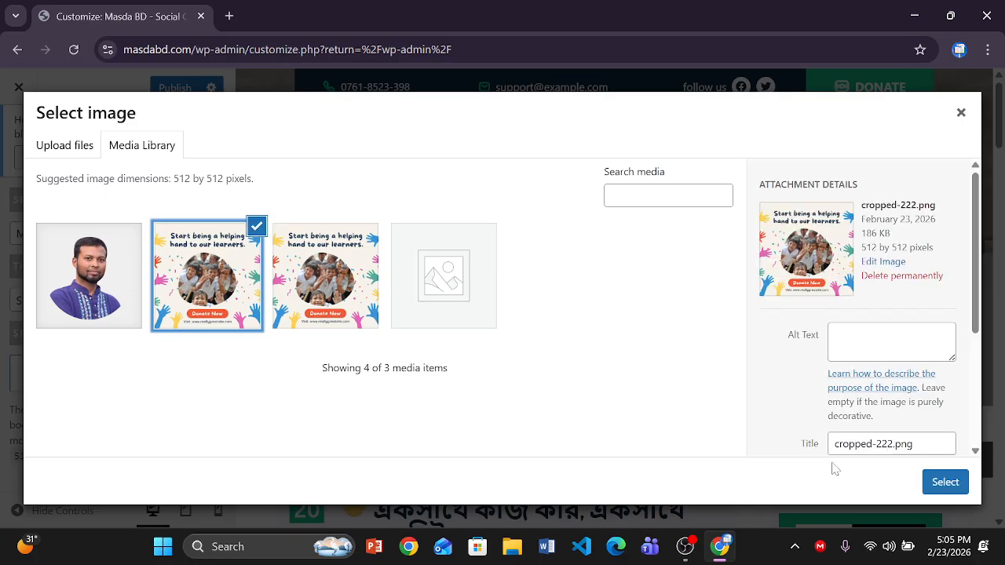
left_click(944, 485)
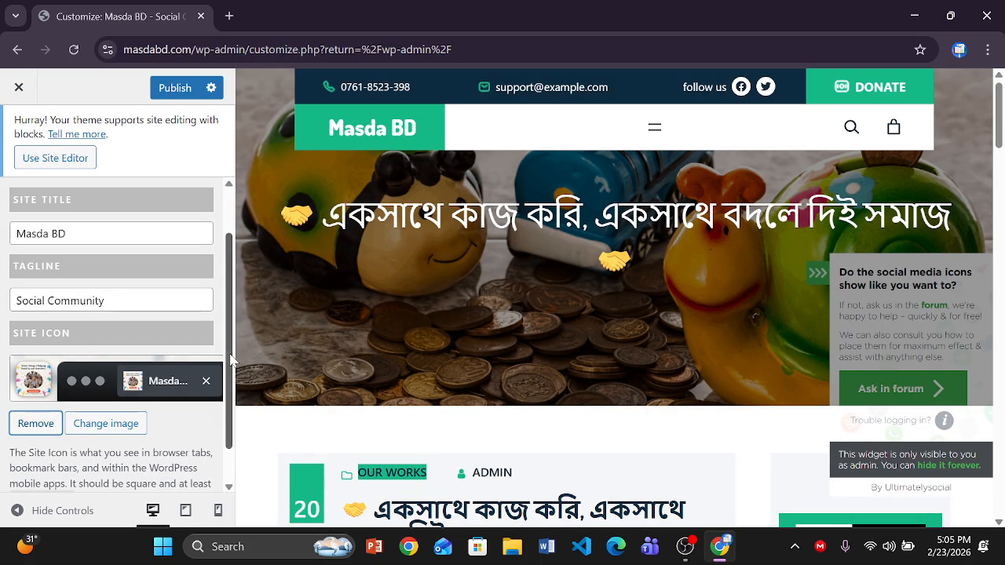
- Change the site title to 'Masda BD || মাসদা বিডি' and publish it
scroll(232, 359, "down", 2)
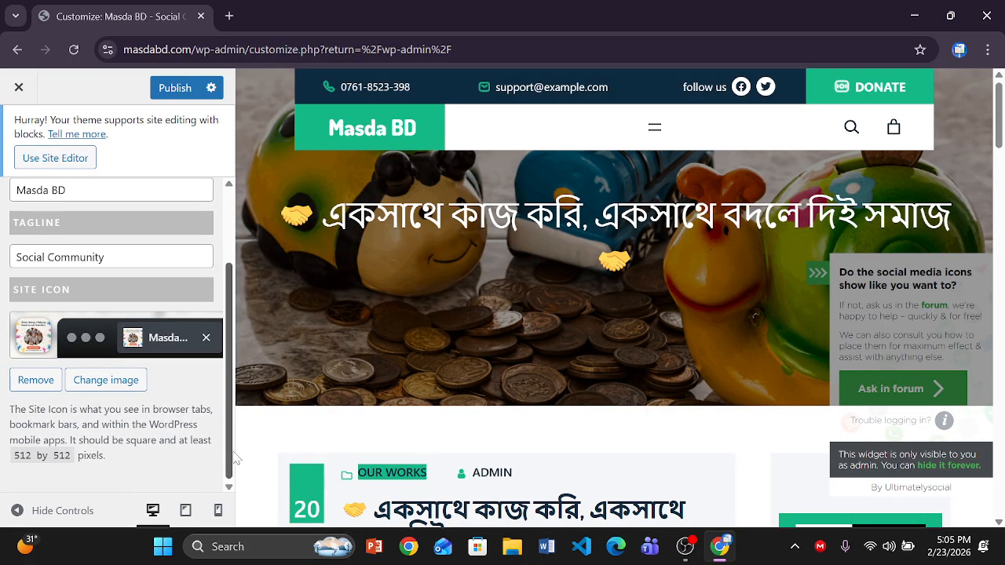
scroll(233, 408, "up", 3)
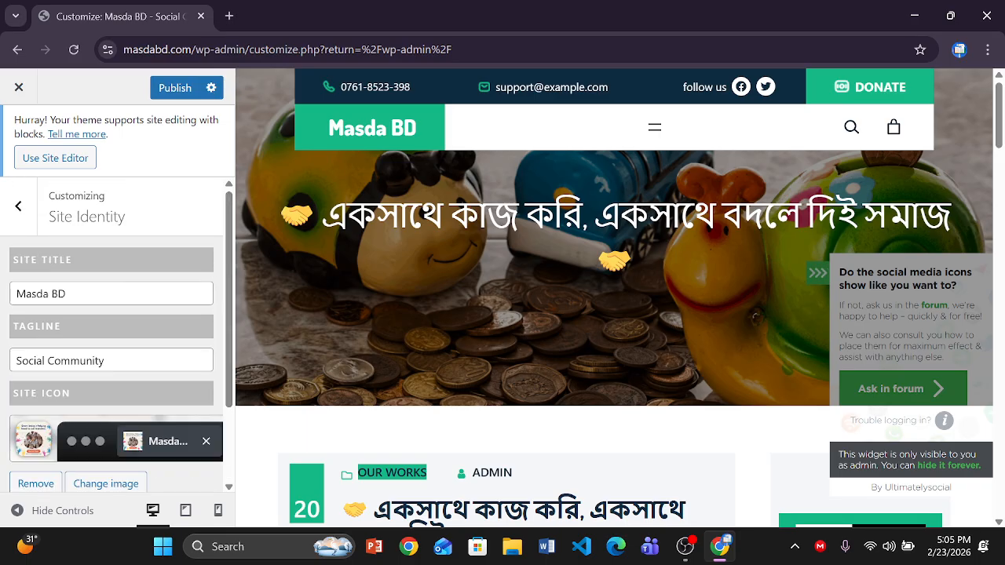
left_click(72, 294)
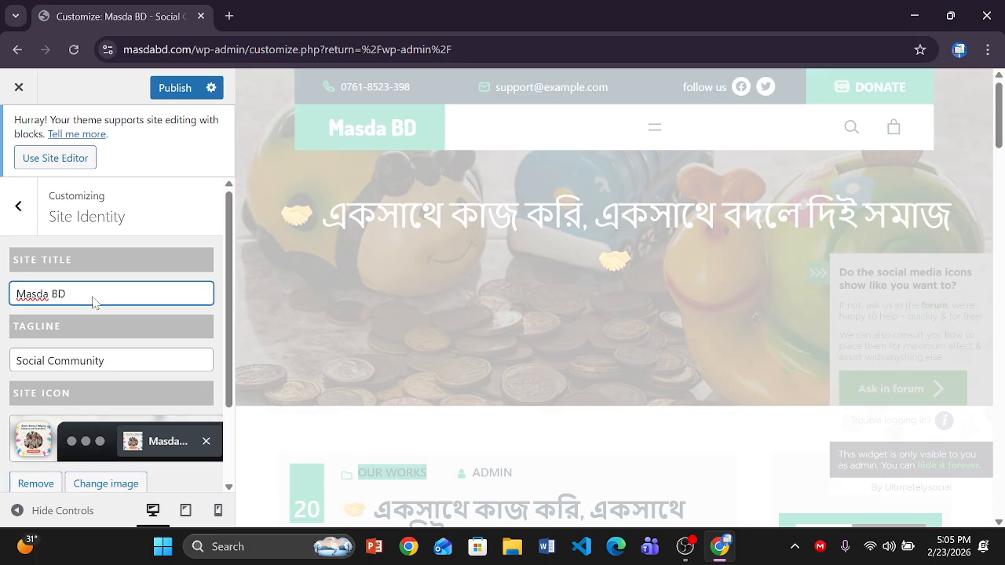
type("/")
key("BackSpace")
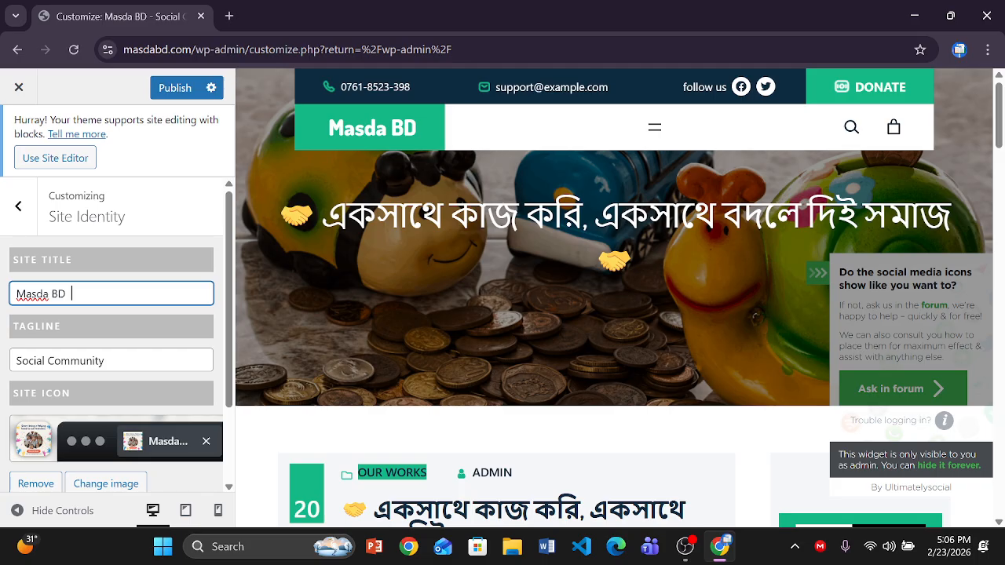
type("|")
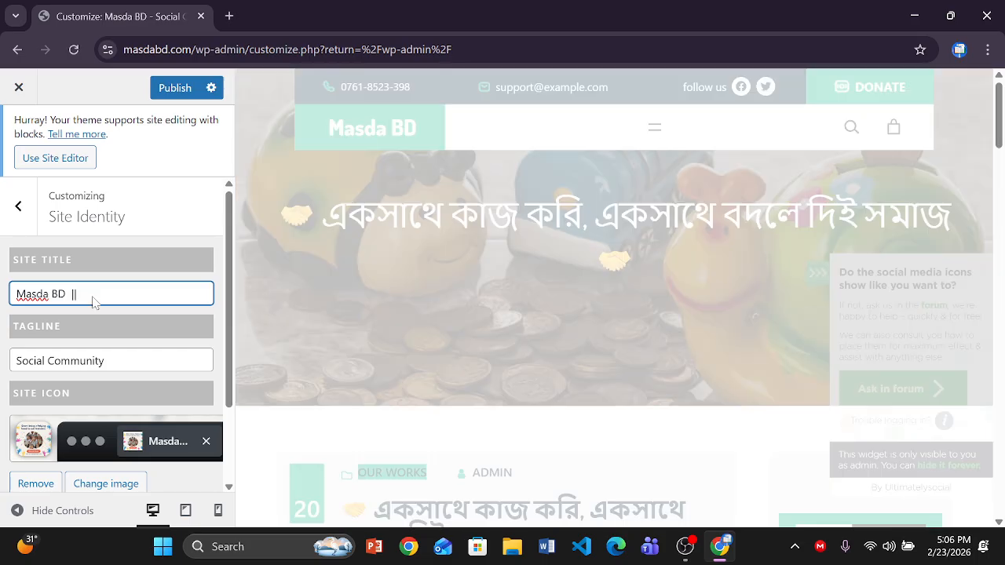
type("| masda")
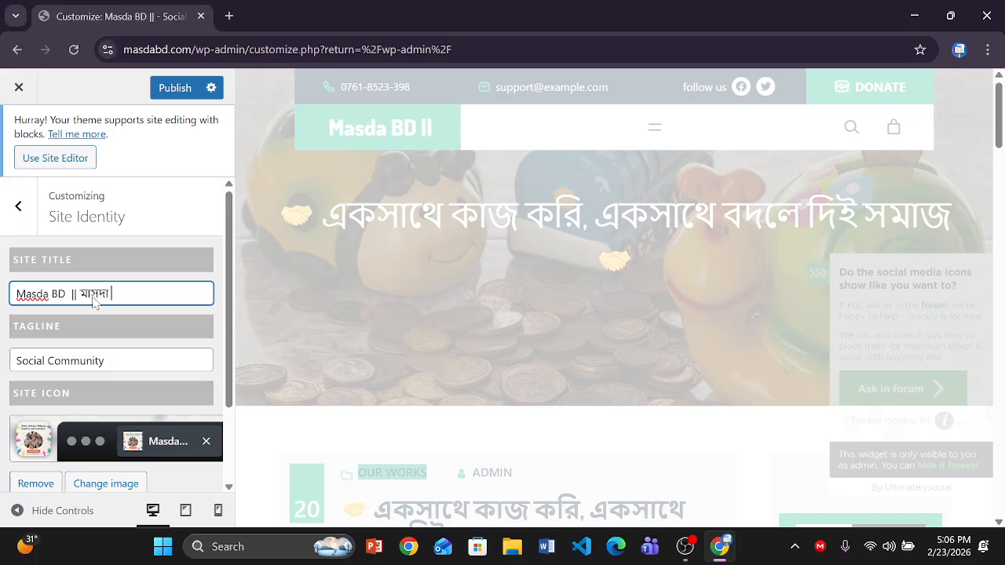
type(" bidi")
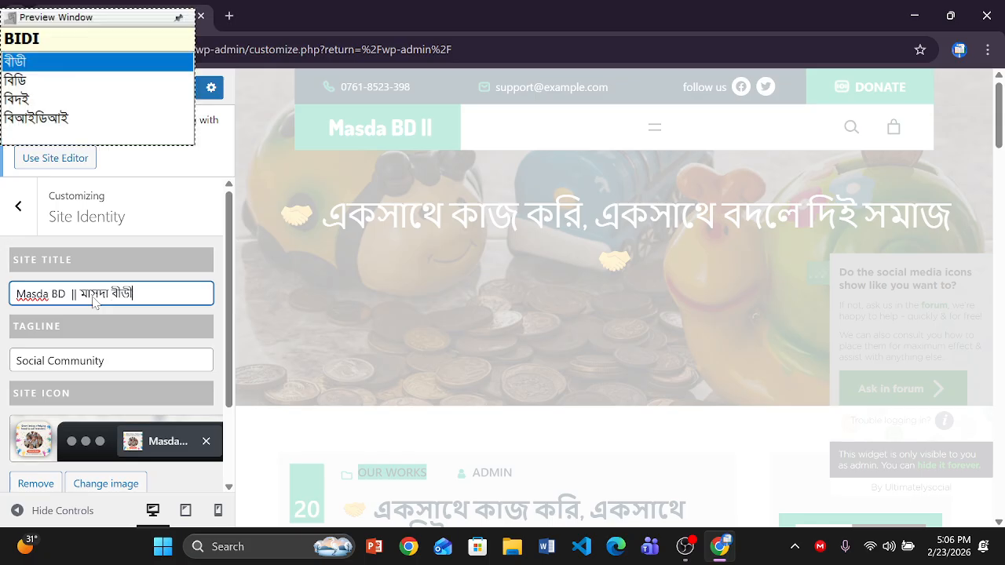
key("Down")
key("Return")
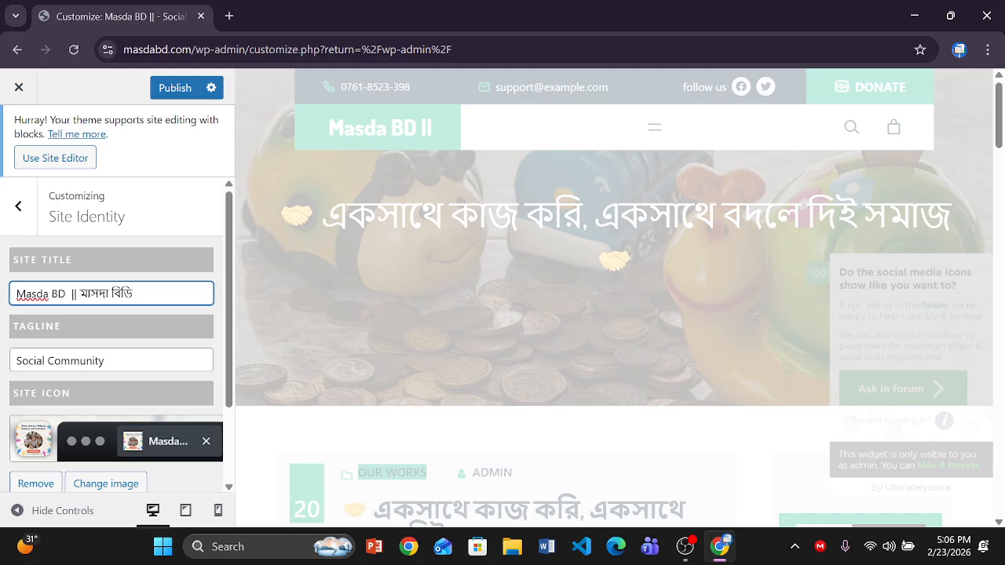
left_click(174, 87)
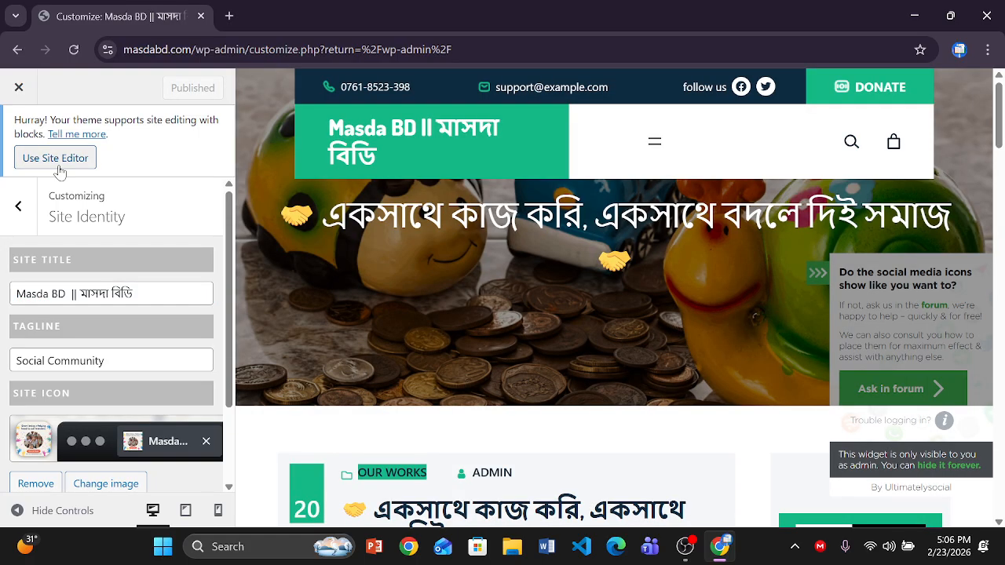
left_click(23, 207)
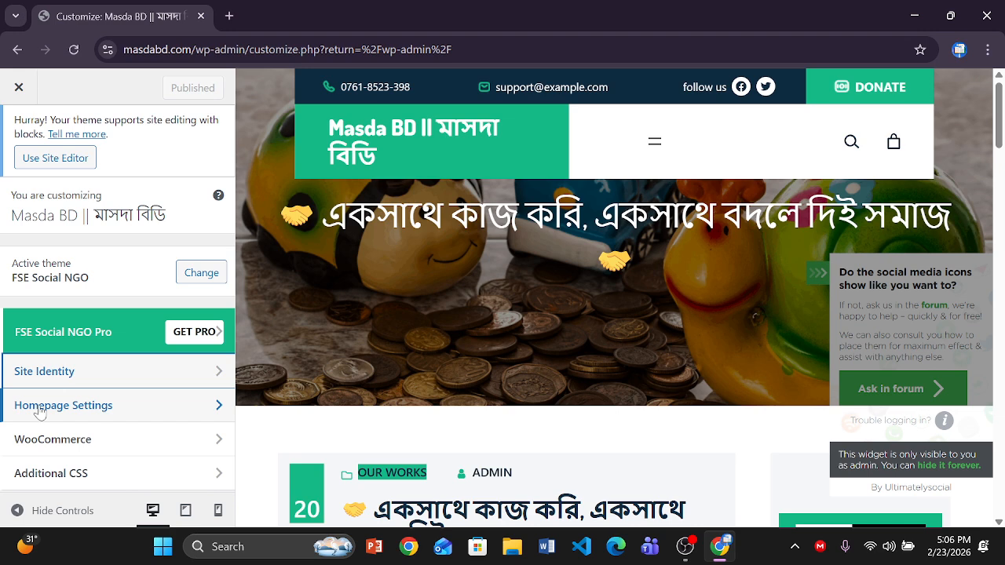
left_click(39, 412)
scroll(118, 353, "down", 3)
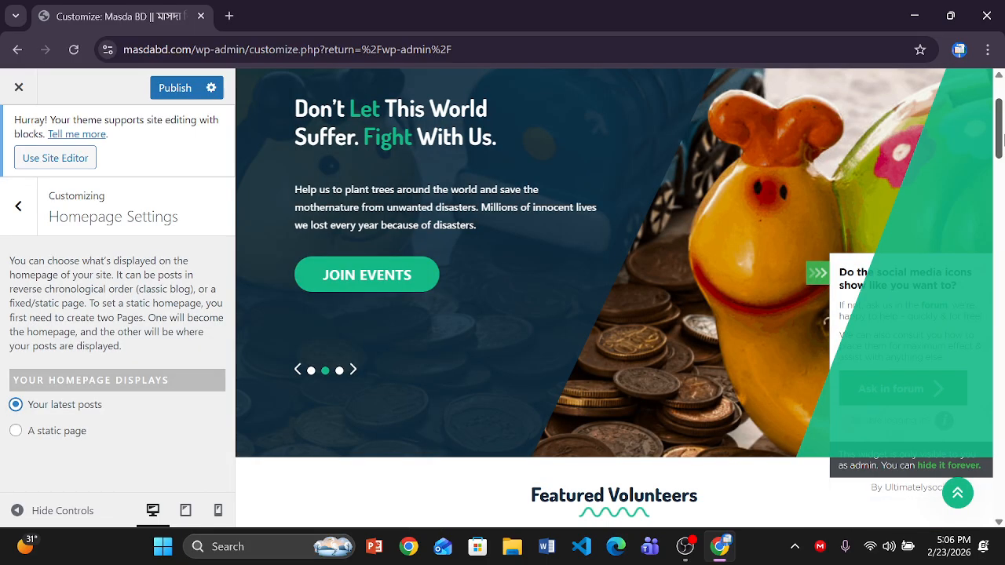
left_click_drag(1000, 139, 1004, 296)
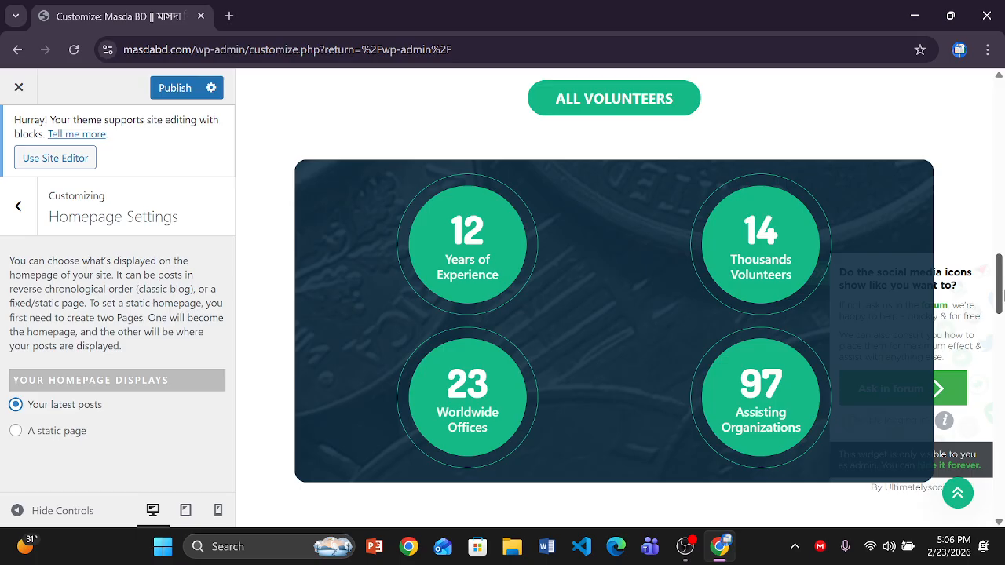
left_click_drag(1004, 296, 995, 184)
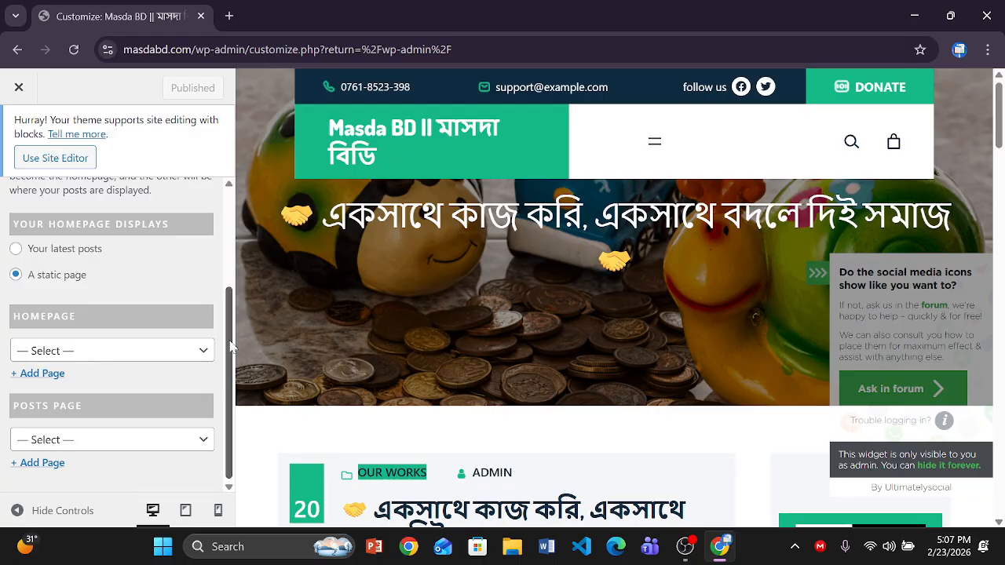
left_click_drag(231, 346, 242, 225)
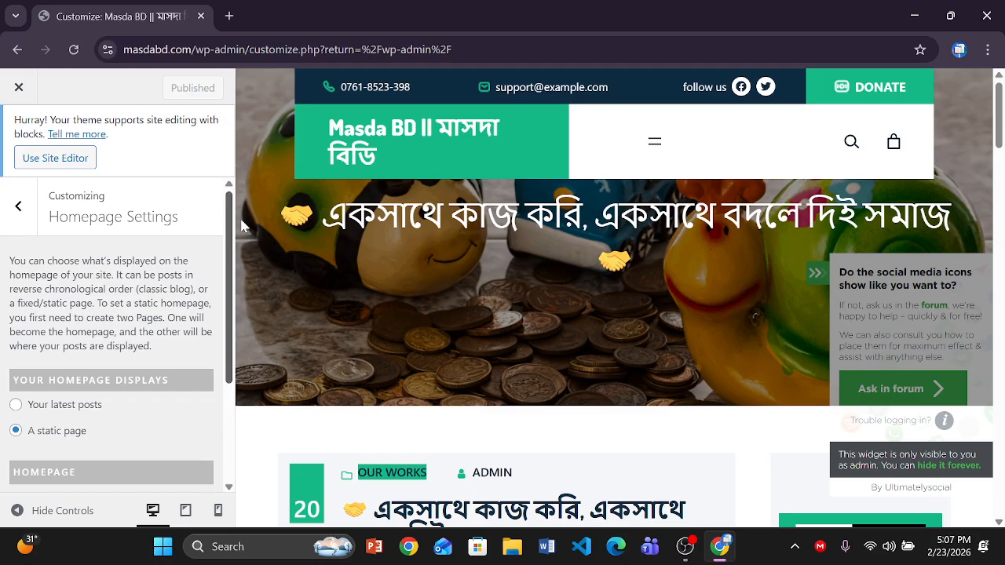
left_click(18, 206)
left_click(186, 438)
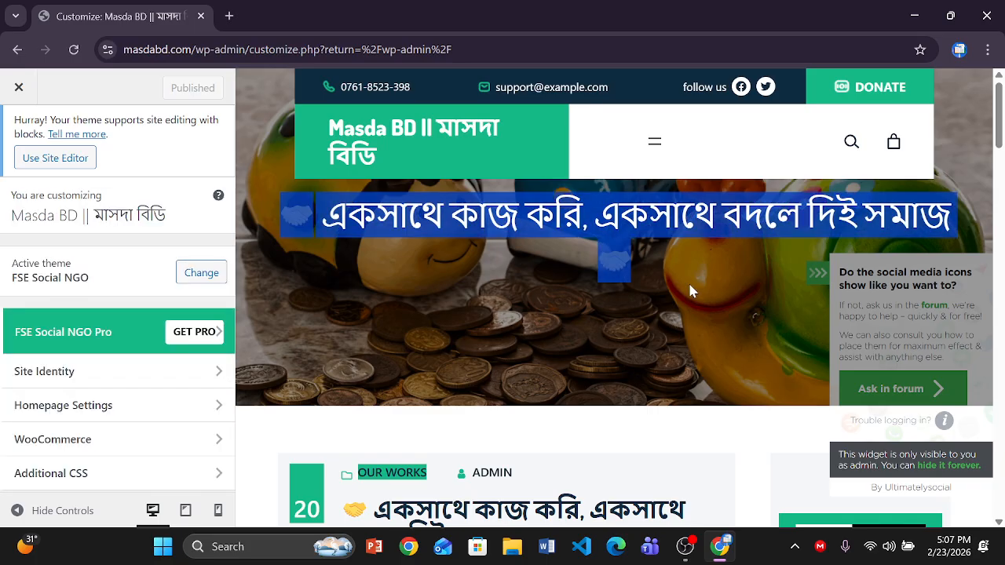
left_click_drag(975, 128, 998, 113)
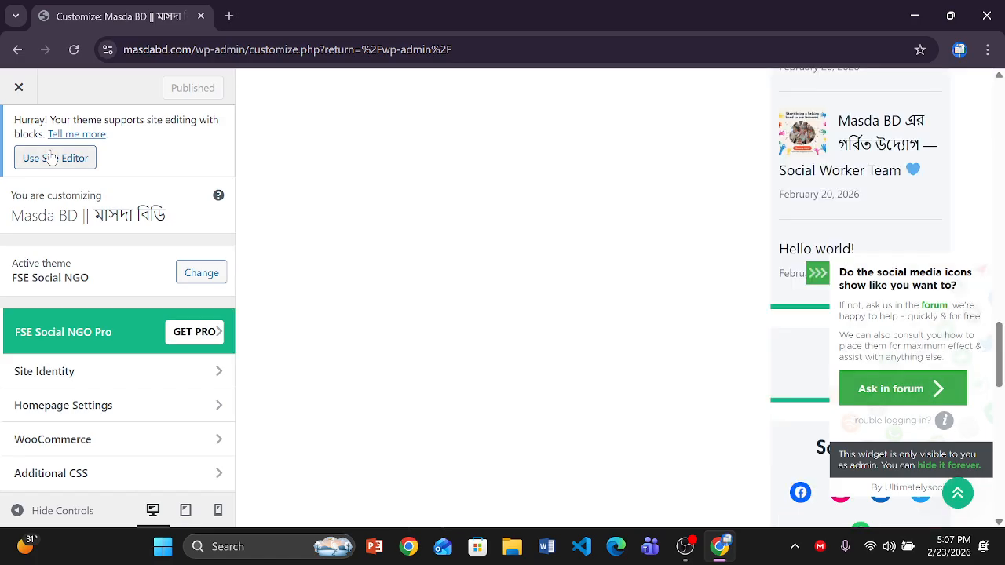
- In the Site Editor, edit and save the header menu's Home link, then undo it
left_click(50, 158)
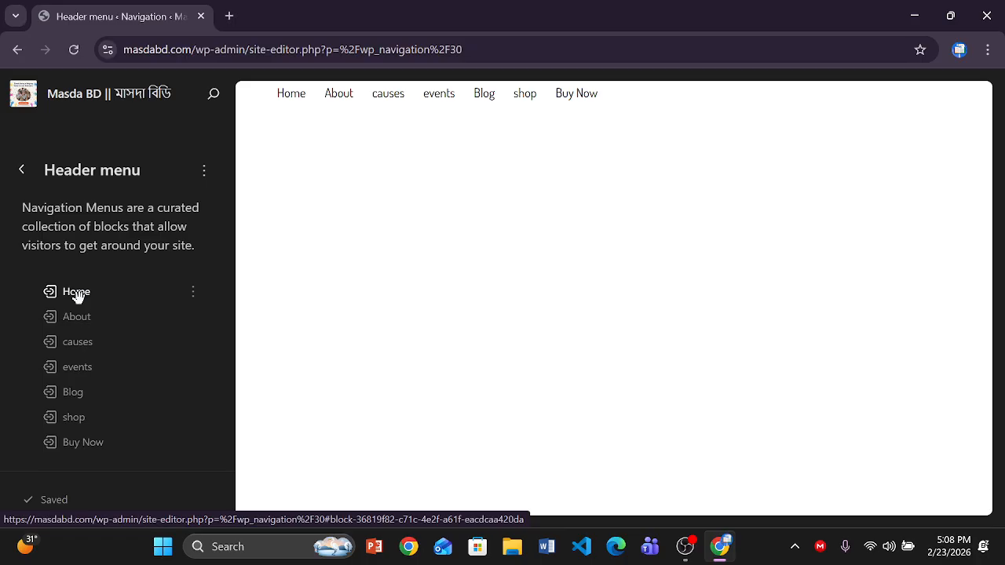
left_click(76, 292)
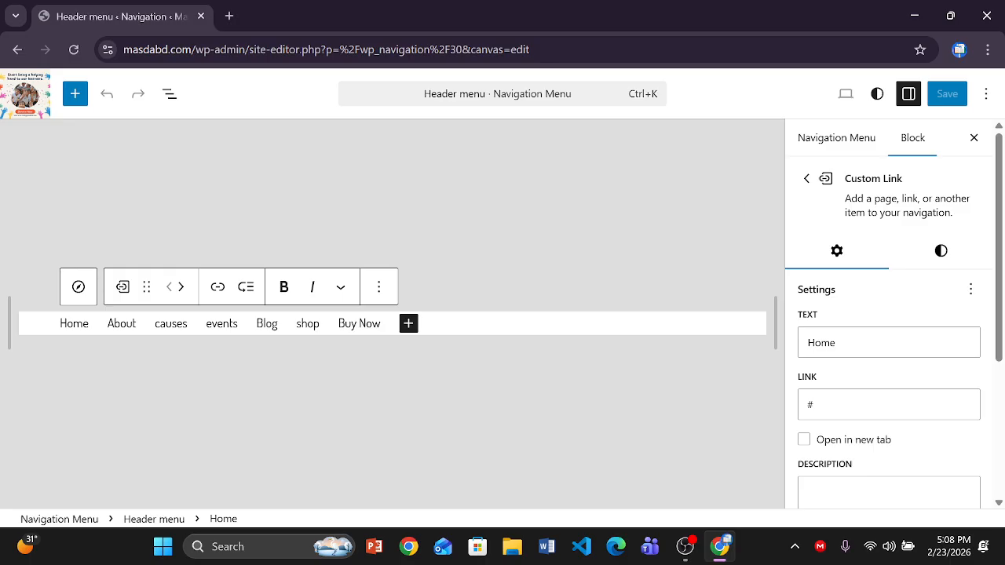
scroll(1003, 428, "down", 5)
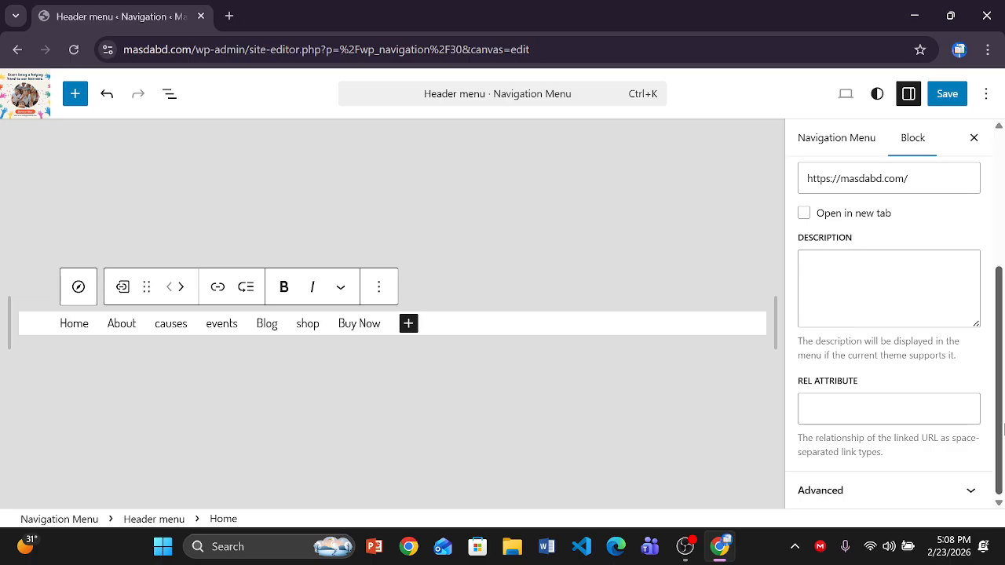
left_click(946, 96)
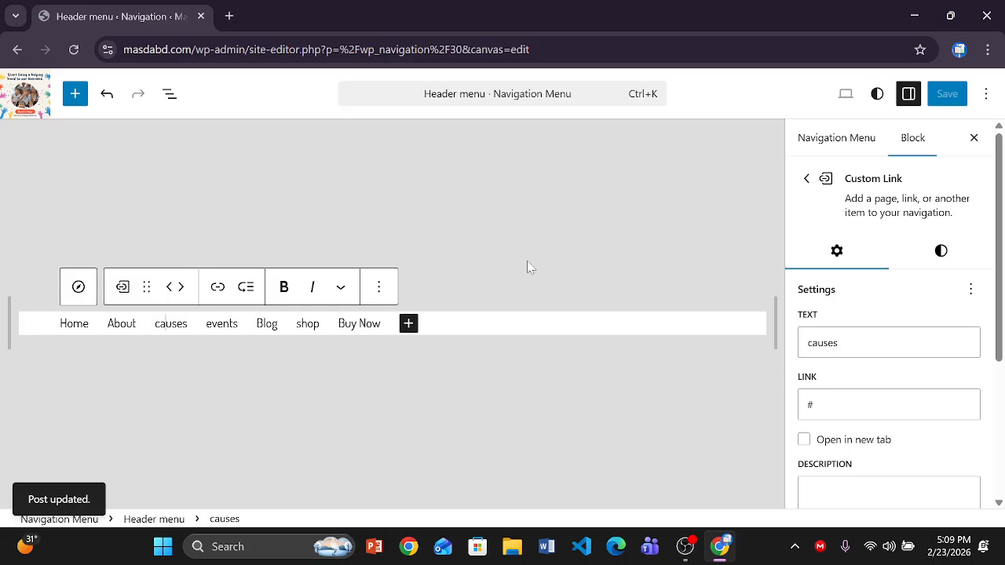
left_click(106, 95)
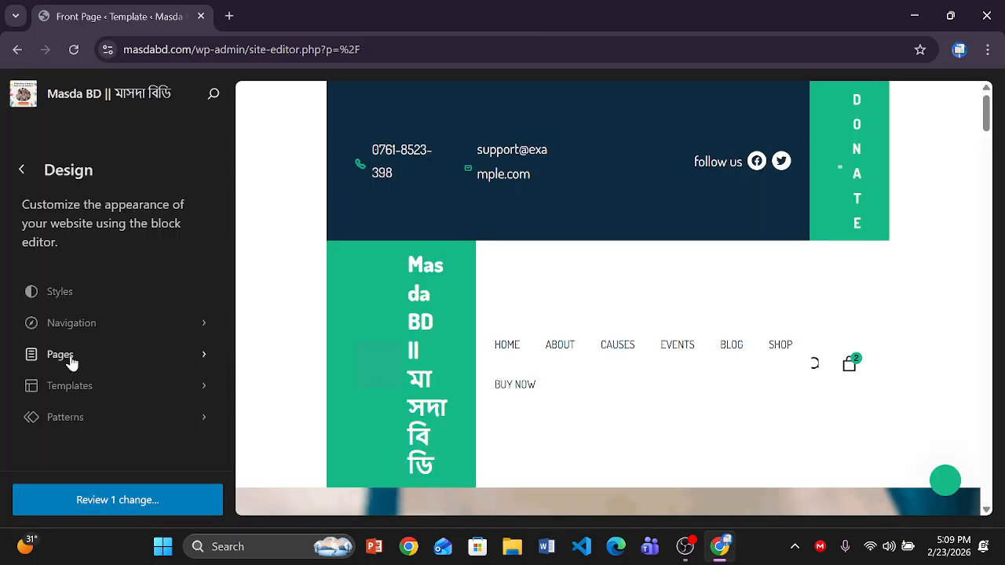
- From the Pages list, create a draft page titled 'আমাদের সম্পর্কে জানুন'
left_click(72, 366)
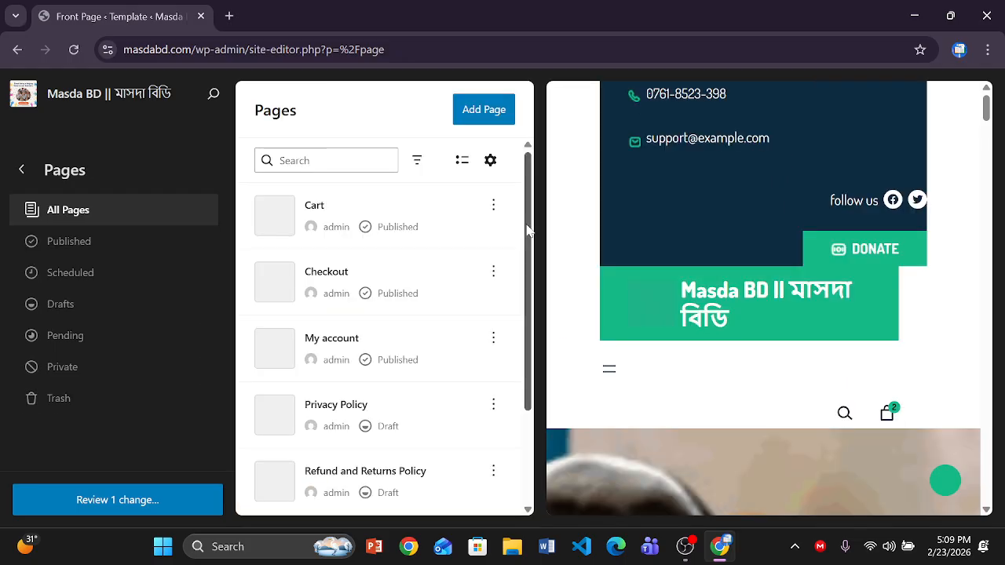
left_click_drag(529, 247, 516, 274)
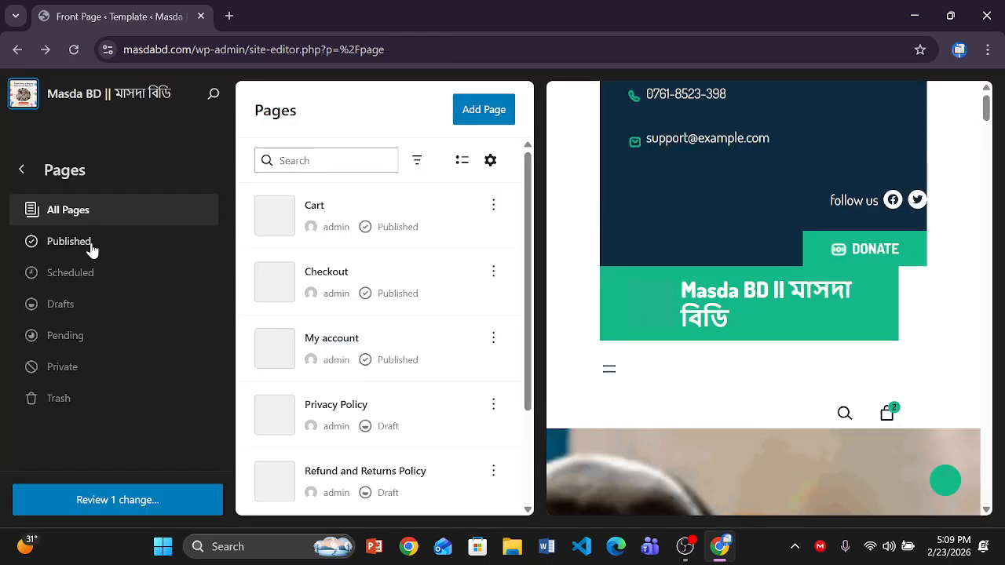
left_click(471, 116)
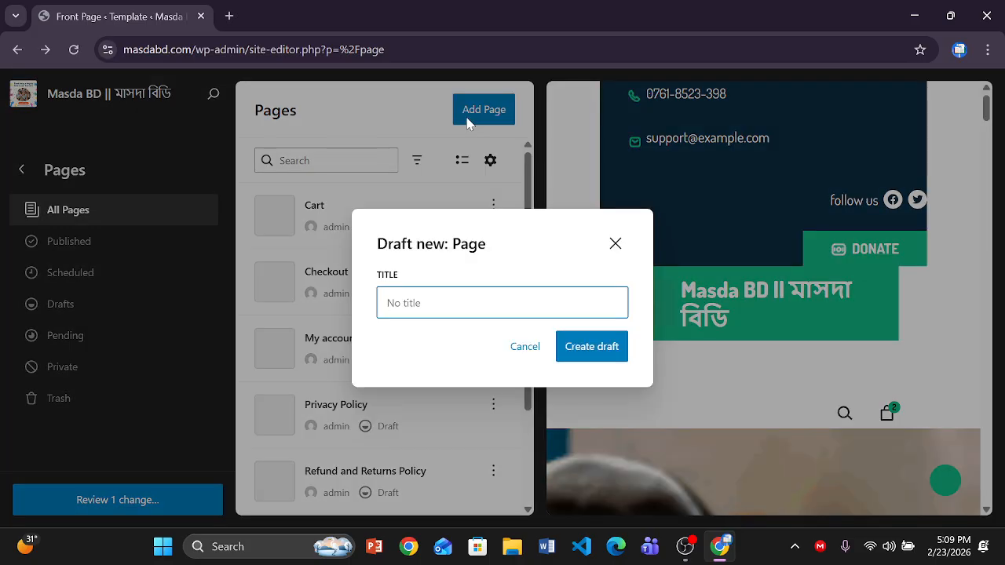
type("Abour")
key("BackSpace")
key("BackSpace")
key("BackSpace")
key("BackSpace")
key("BackSpace")
type("amader somporke")
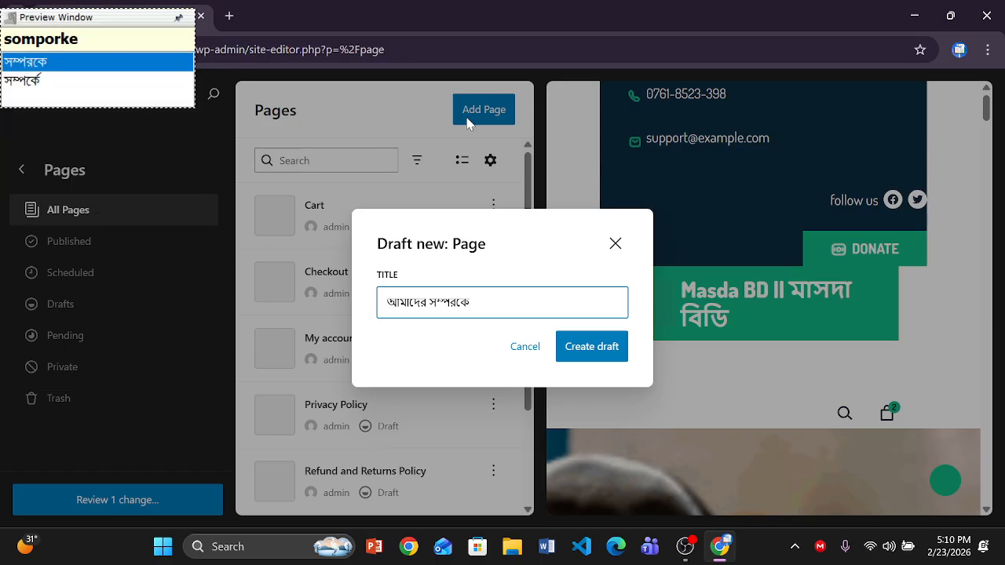
key("Down")
type("janun")
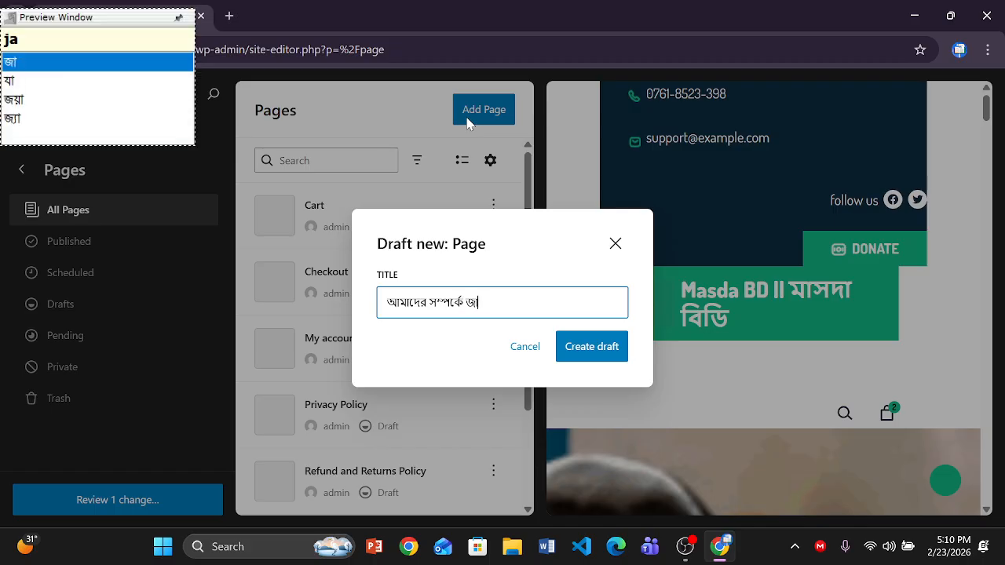
left_click(609, 351)
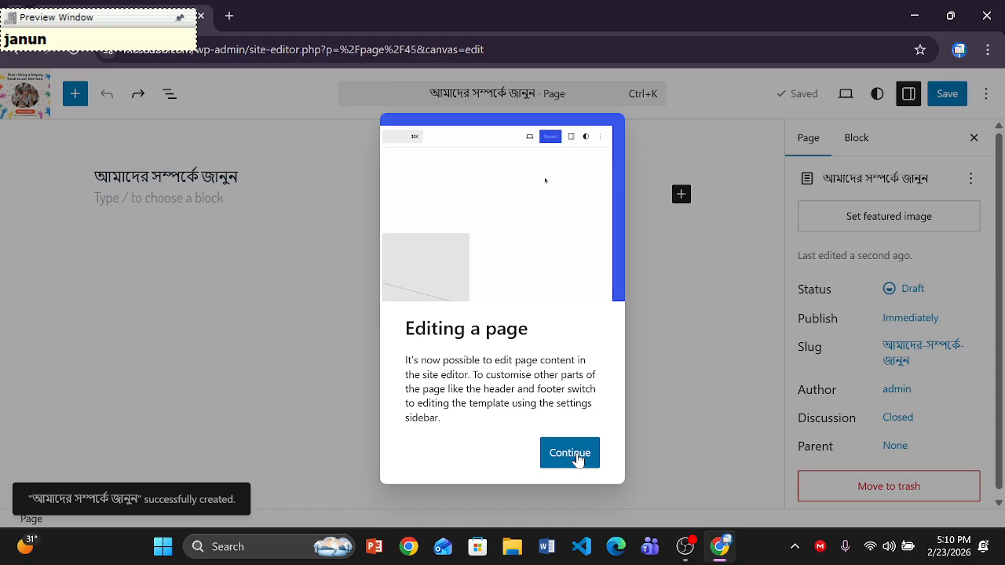
- Set cropped-222.png as the new page's featured image
left_click(570, 453)
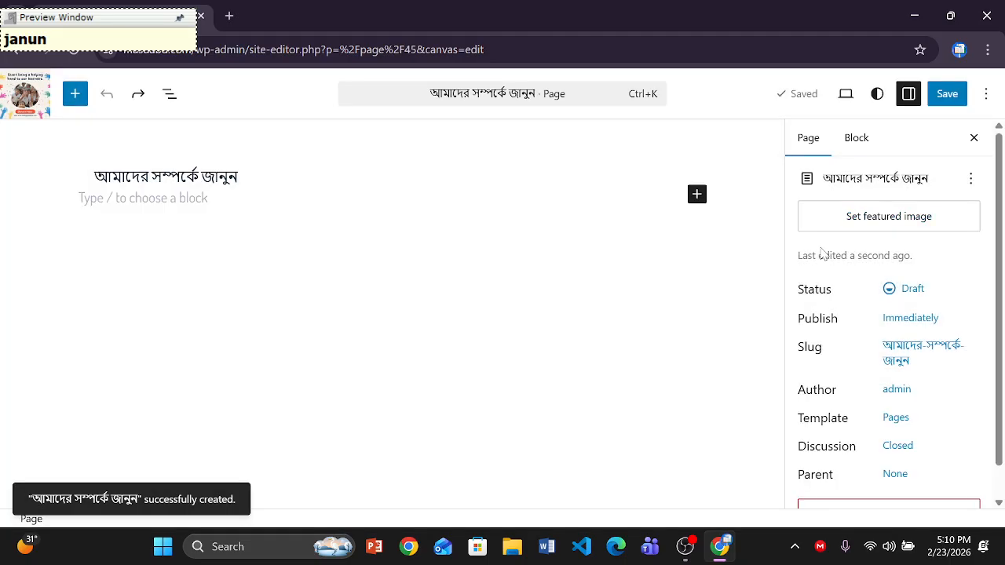
left_click(824, 222)
left_click(66, 270)
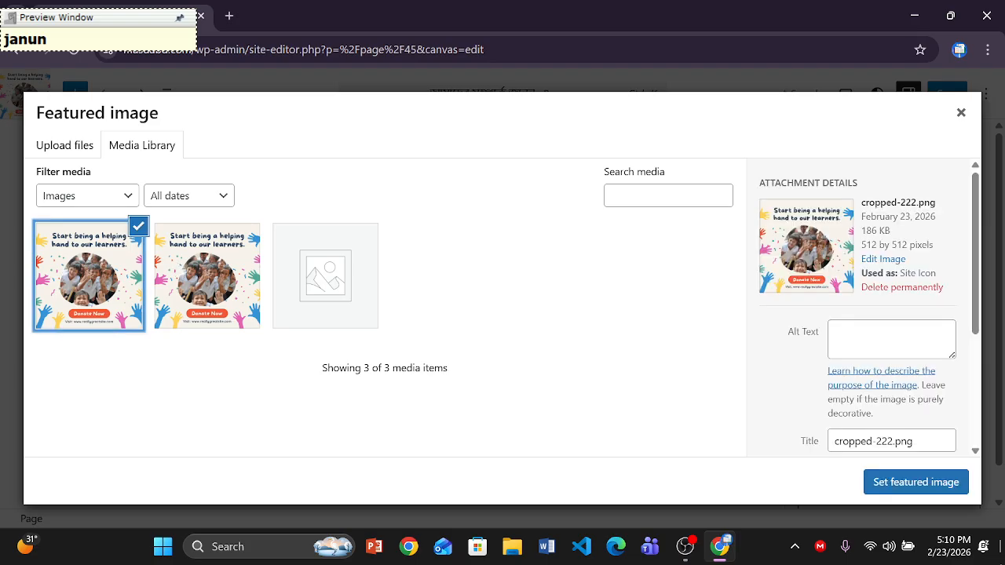
left_click(923, 484)
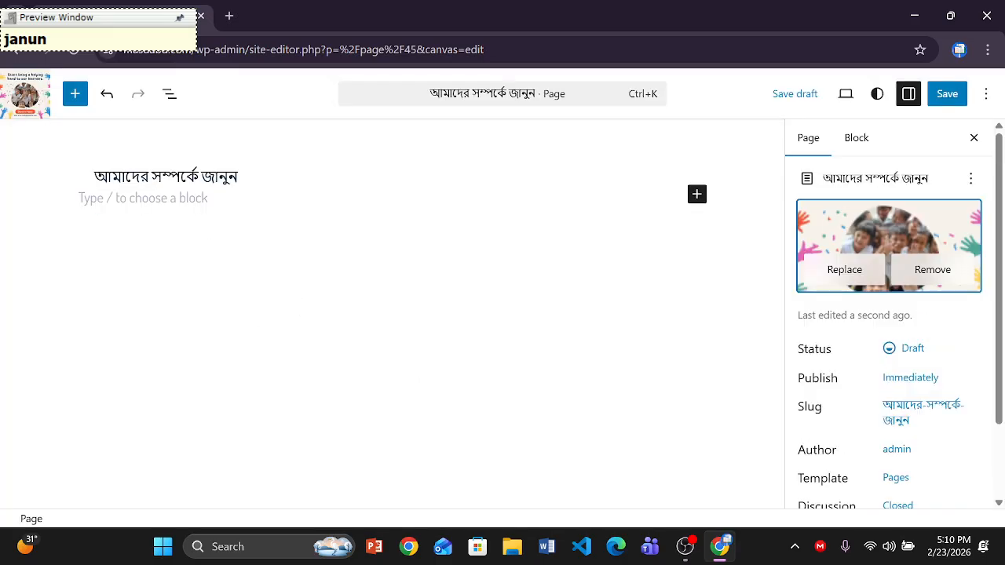
left_click(143, 198)
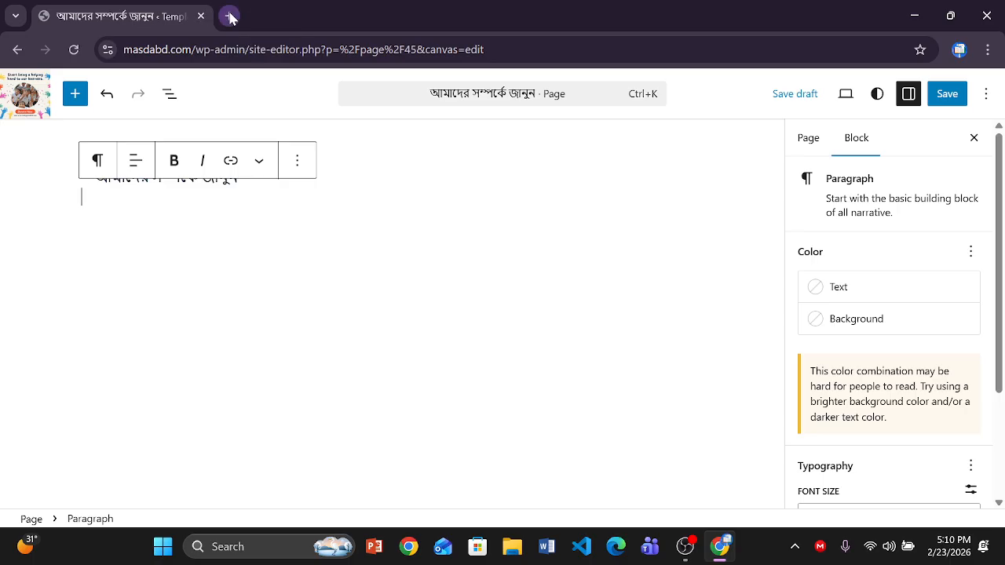
- Open a new browser tab and search for ChatGPT
left_click(229, 17)
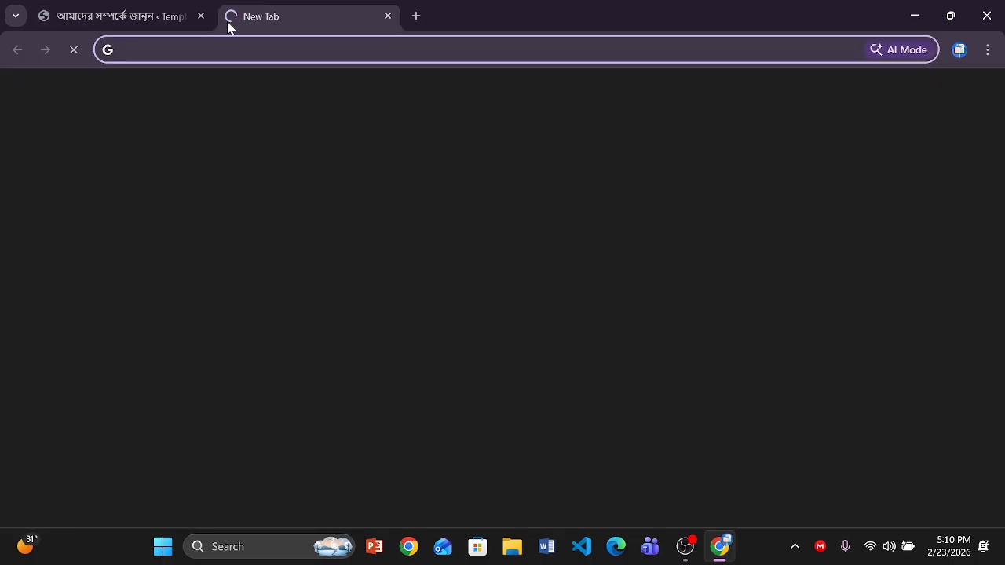
type("ch")
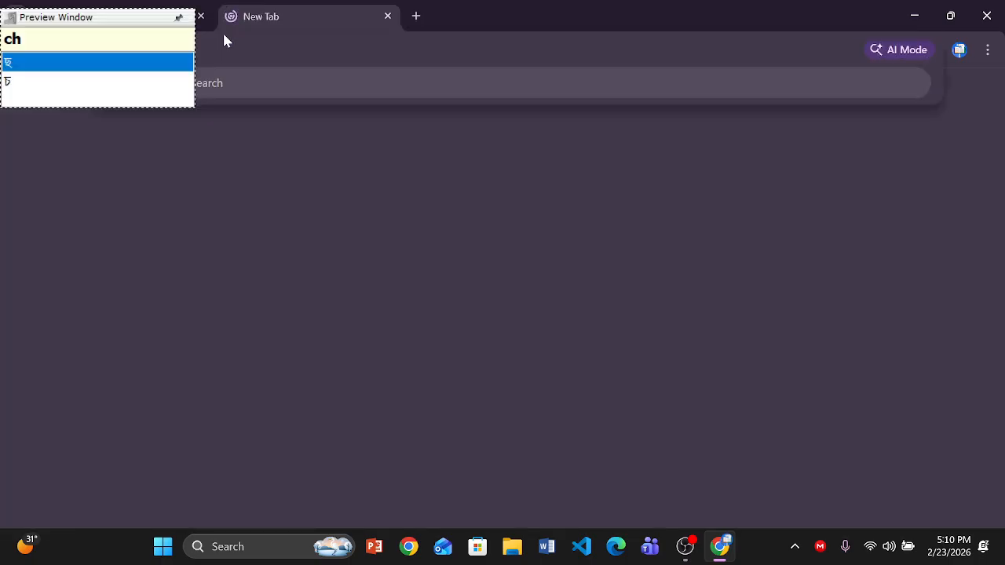
key("BackSpace")
key("BackSpace")
key("F12")
type("chat")
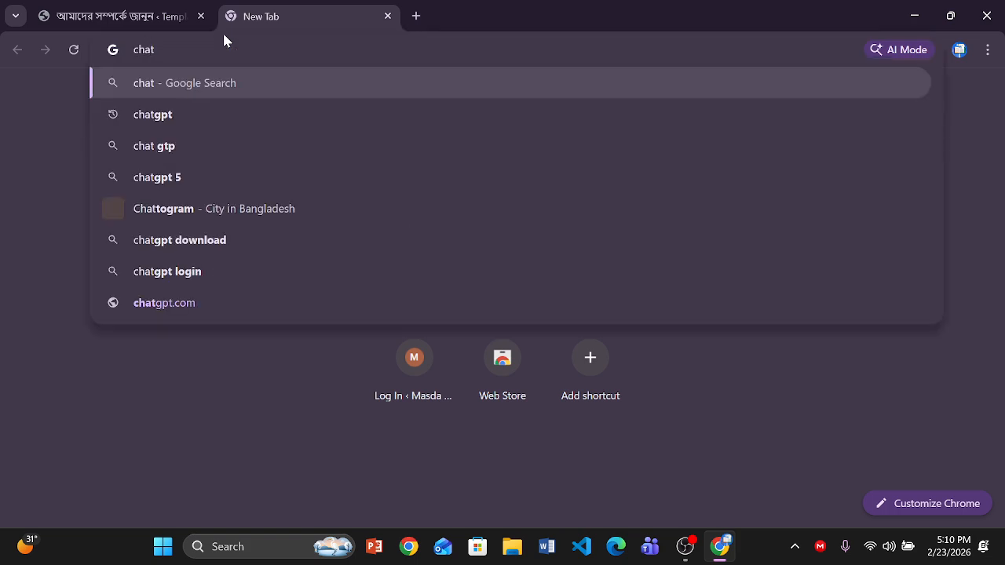
key("Down")
key("Return")
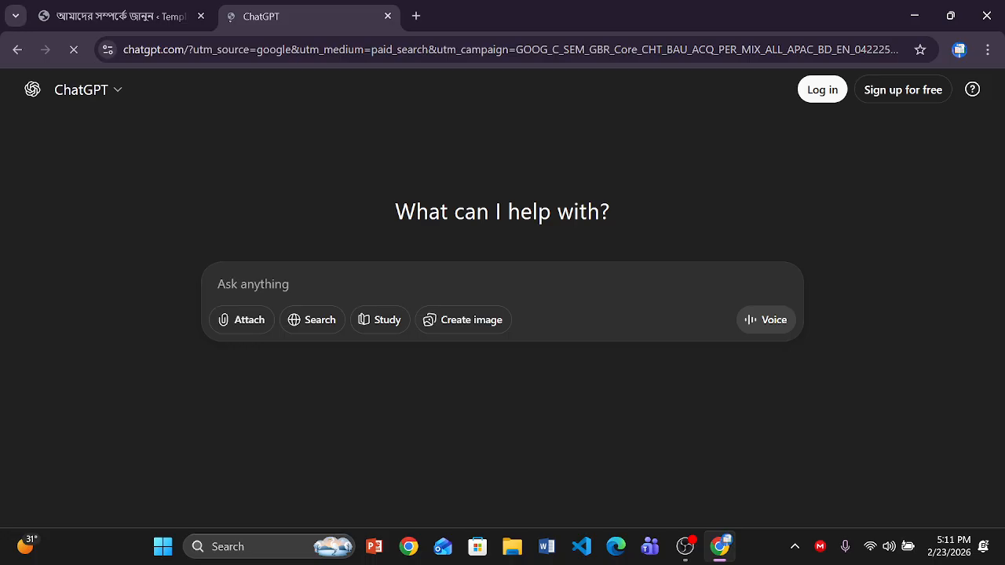
- Ask ChatGPT 'about masdabd.com make a about', select its answer, and return to WordPress
type("about")
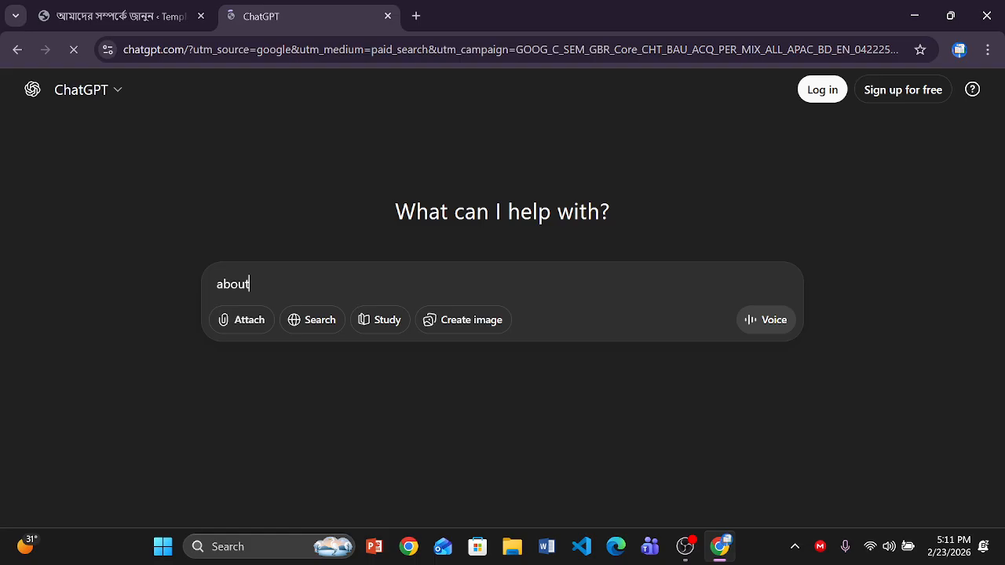
type("masdabd.com m")
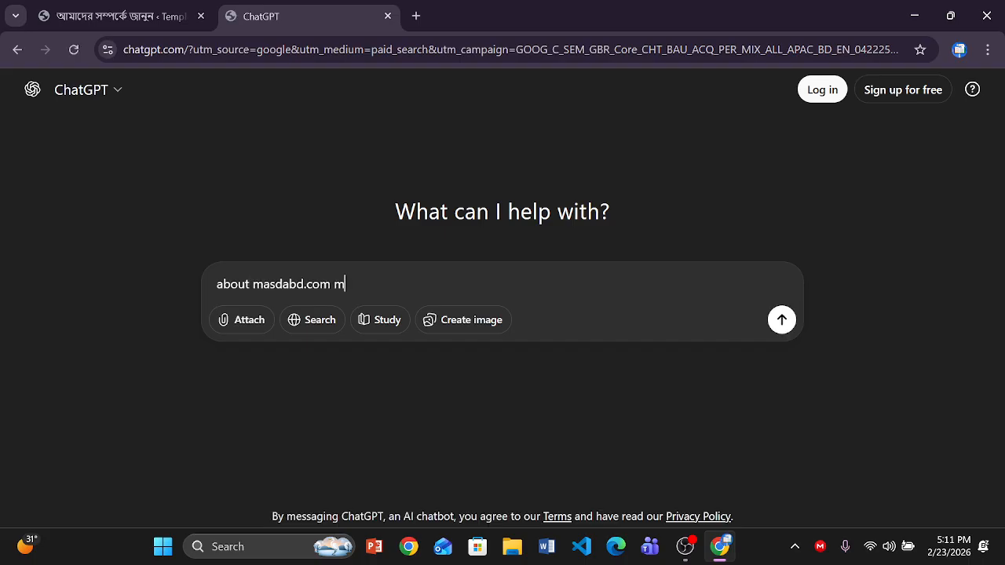
type("ake")
type("a about")
key("Return")
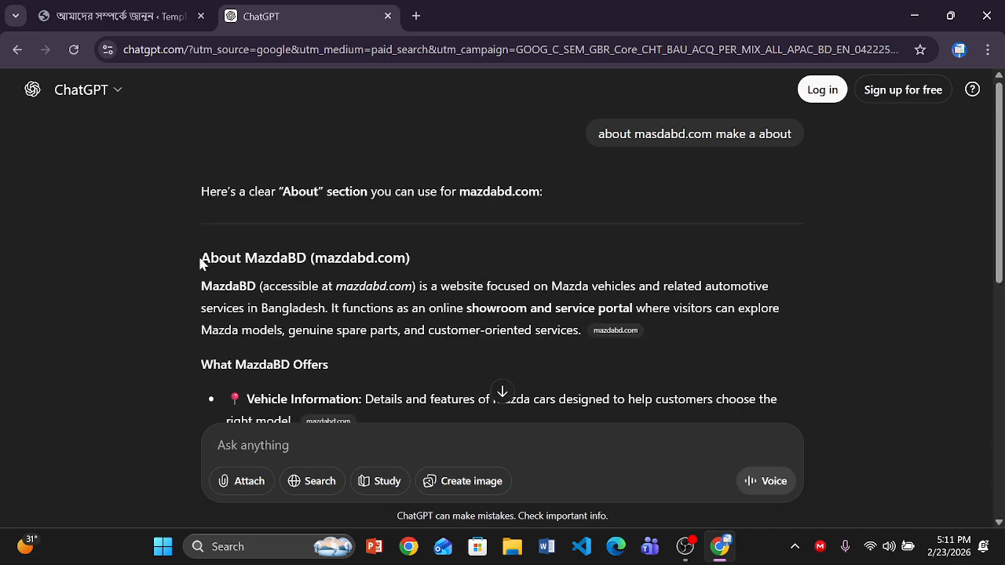
left_click_drag(201, 264, 298, 421)
scroll(502, 275, "down", 5)
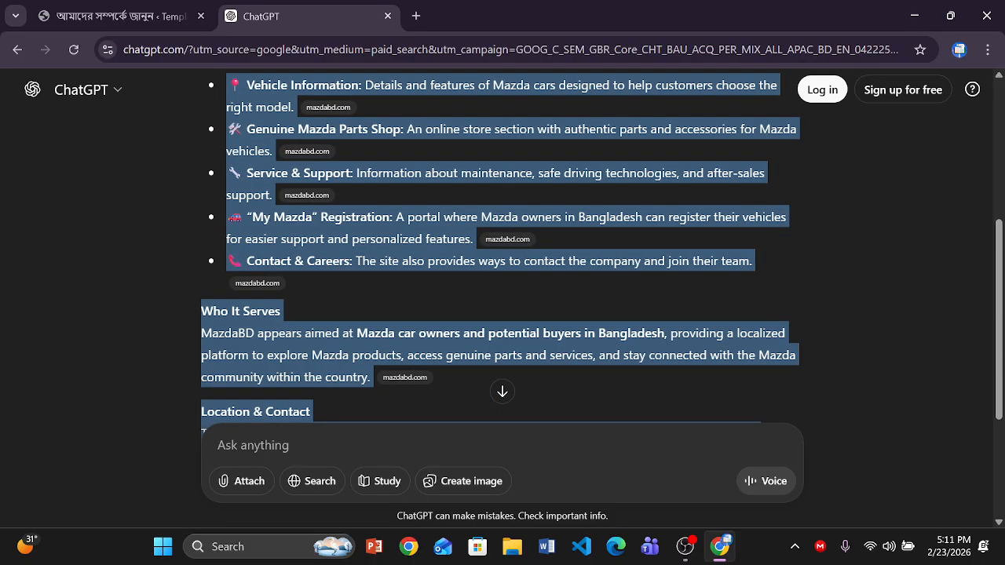
scroll(502, 274, "down", 2)
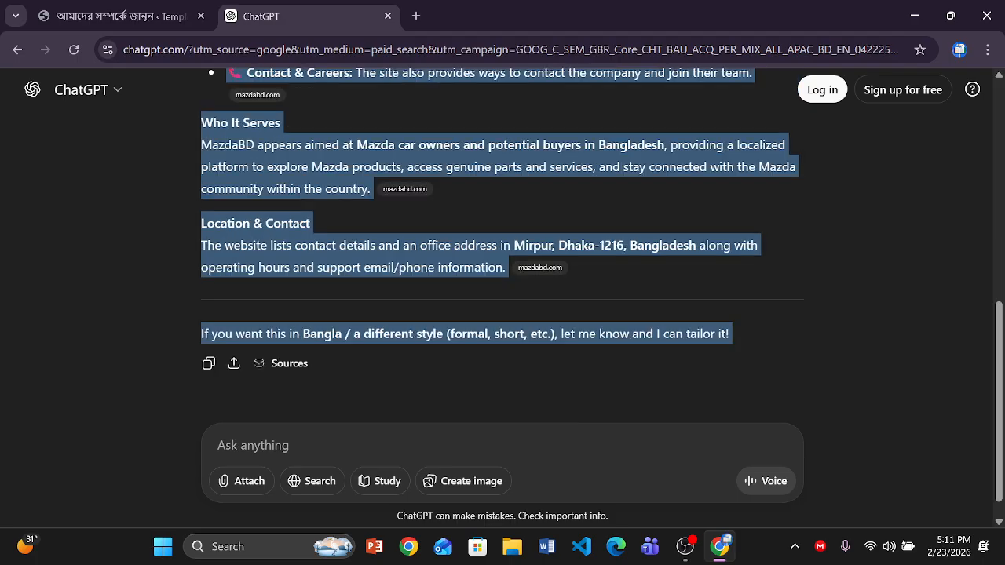
left_click(125, 18)
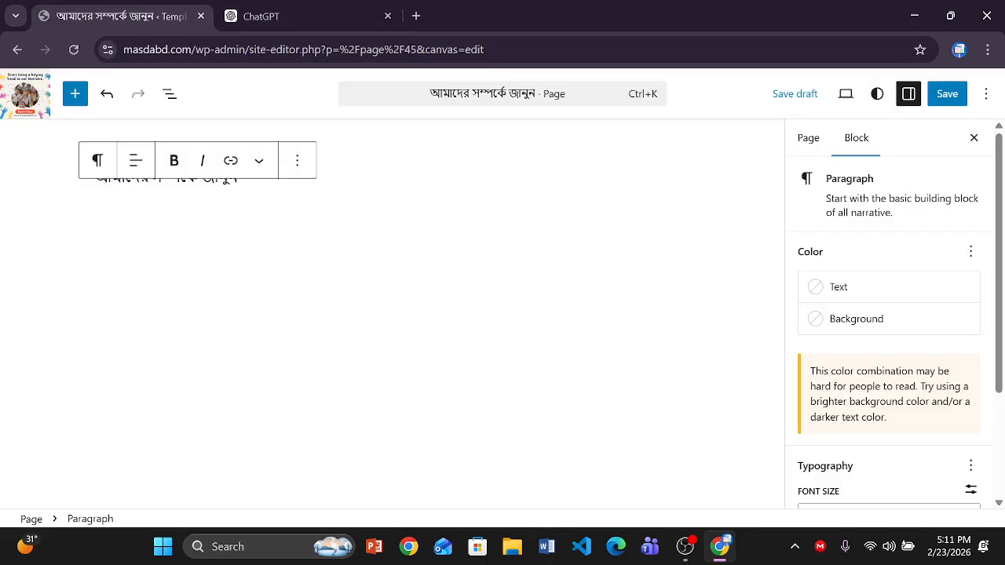
- Paste the ChatGPT About text and set the Who It Serves paragraph to Primary green
key("ctrl+v")
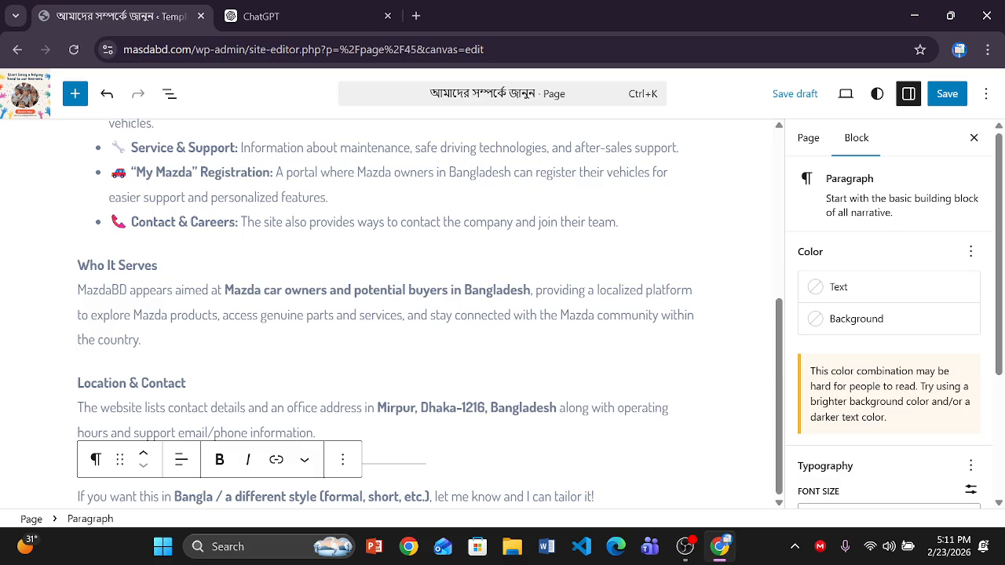
left_click_drag(131, 222, 237, 222)
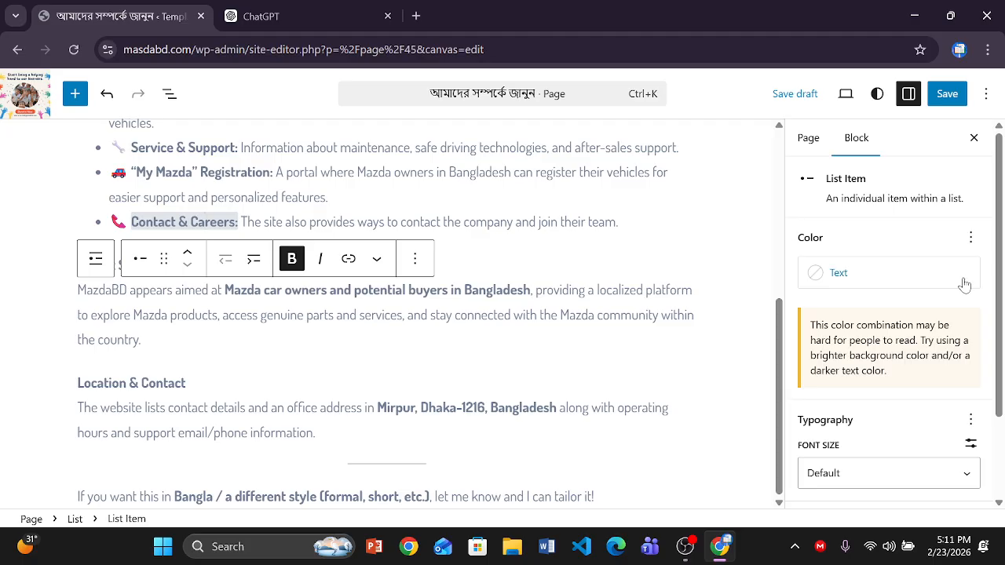
left_click(846, 283)
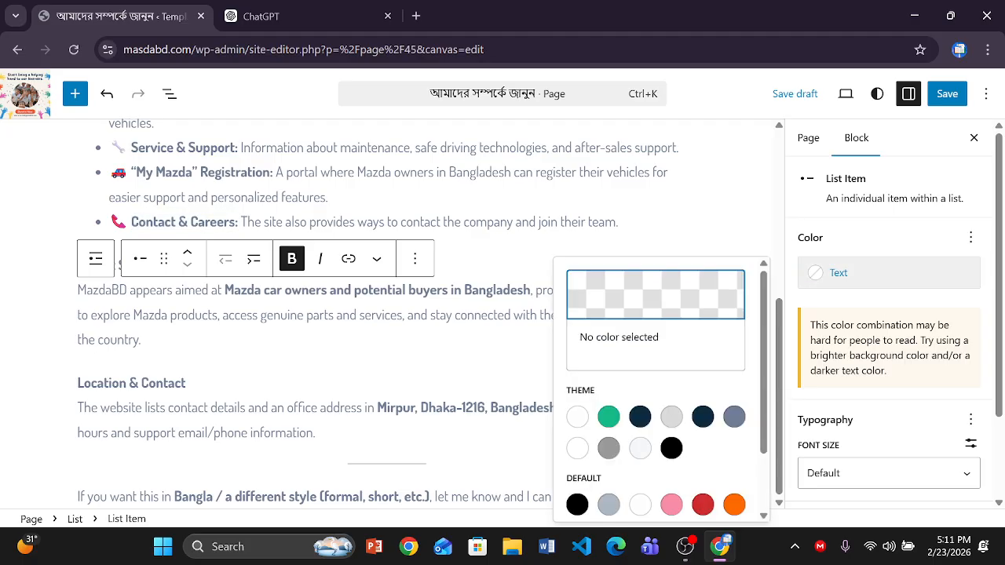
left_click(530, 289)
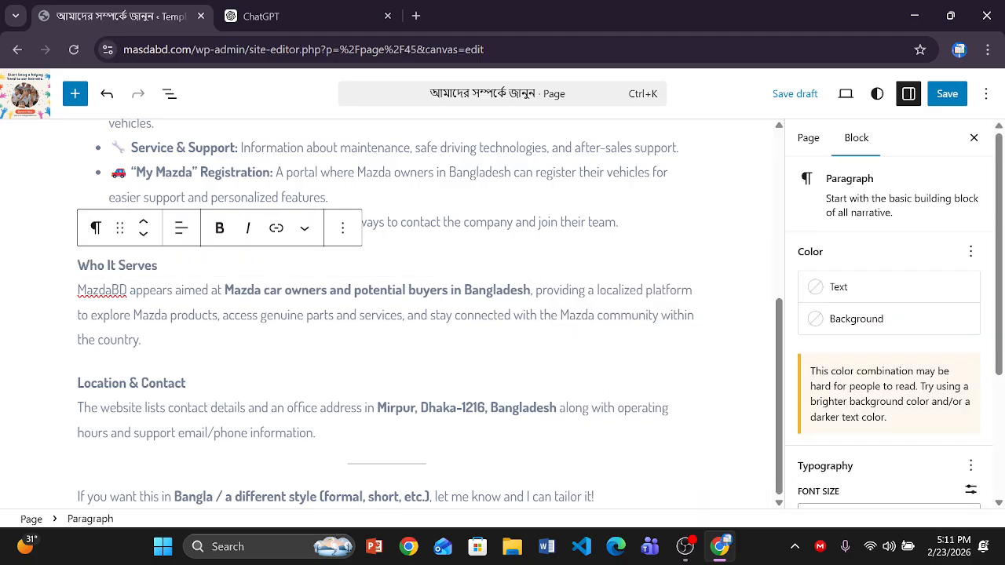
left_click(838, 289)
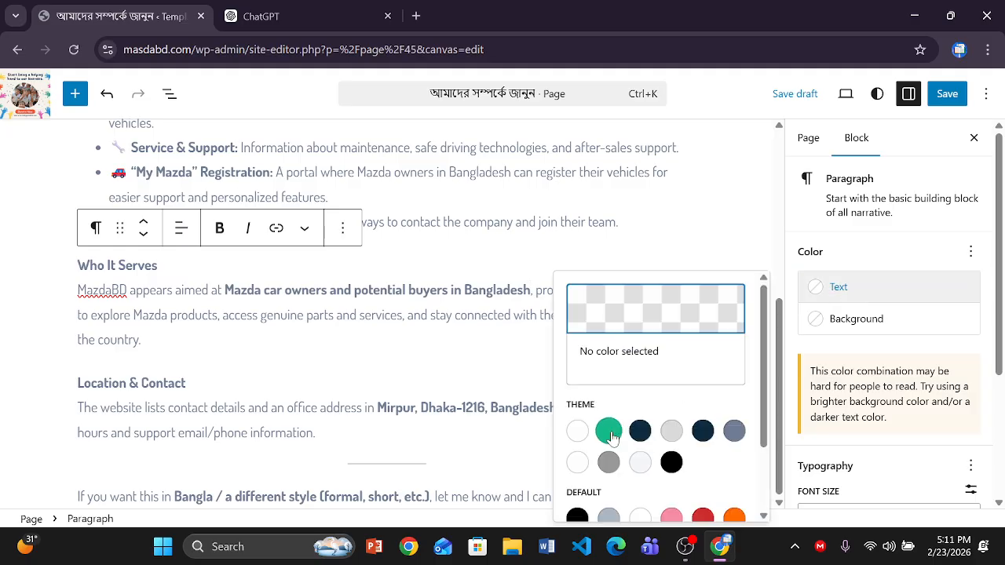
left_click(609, 432)
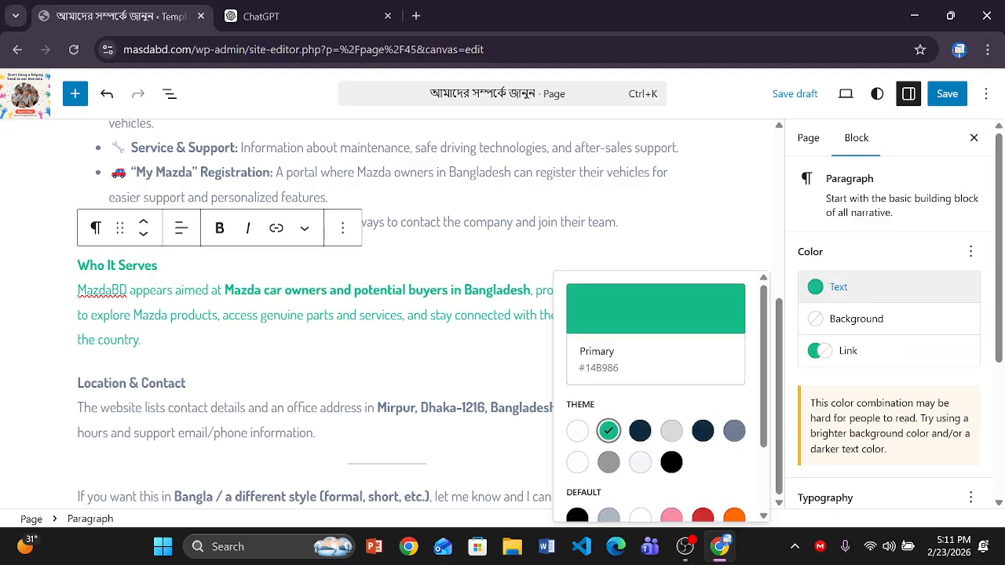
- Give the Location & Contact paragraph the navy Heading (#0D2C40) background
left_click(187, 383)
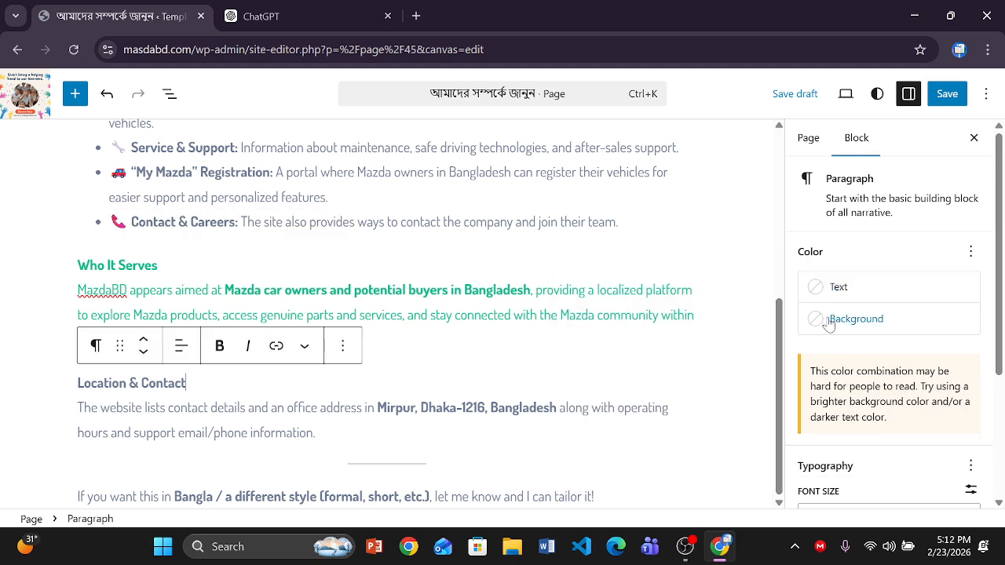
left_click(316, 433)
left_click(838, 317)
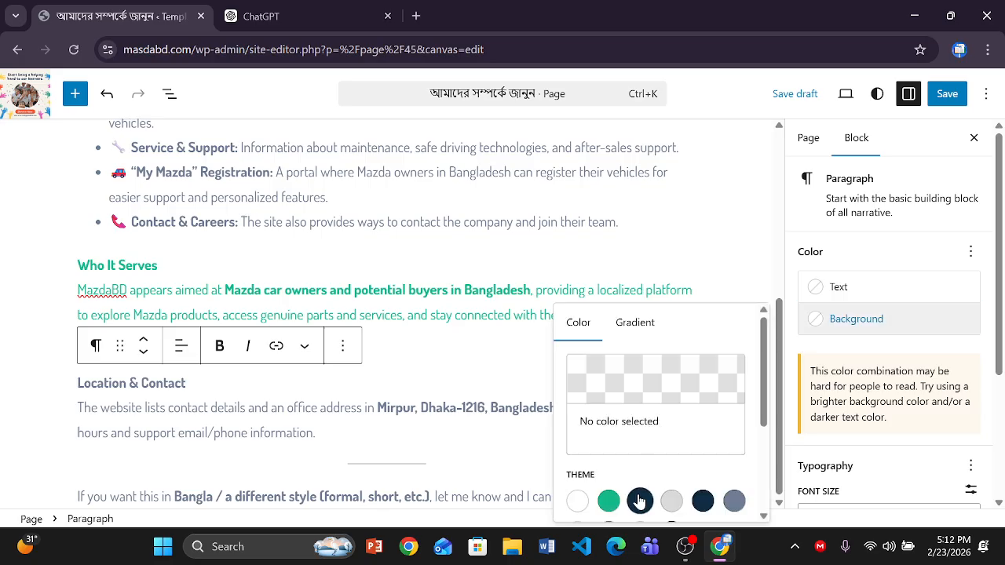
left_click(639, 500)
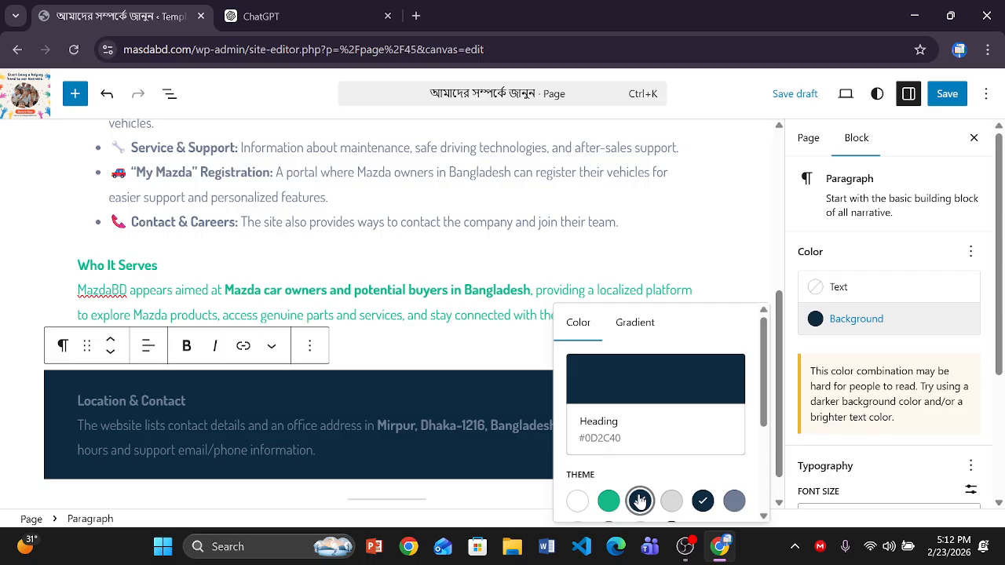
left_click(366, 359)
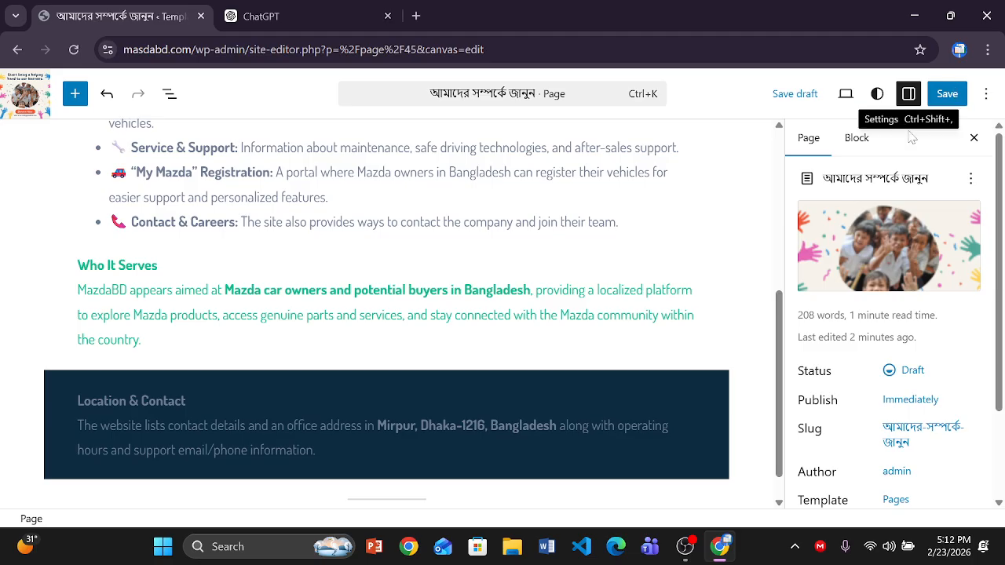
left_click(863, 139)
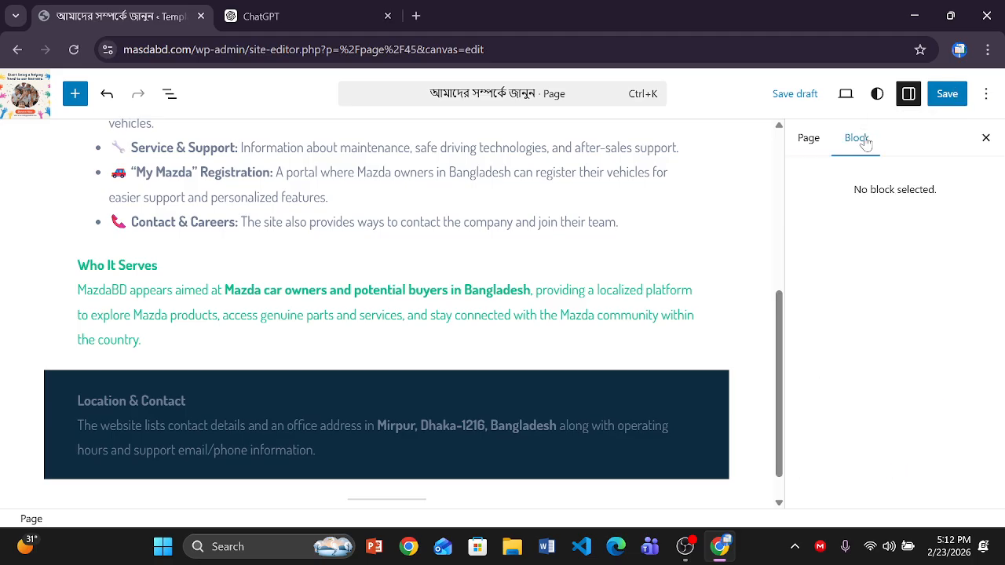
- Save and publish the আমাদের সম্পর্কে জানুন page with the site changes, then view the site
left_click(805, 139)
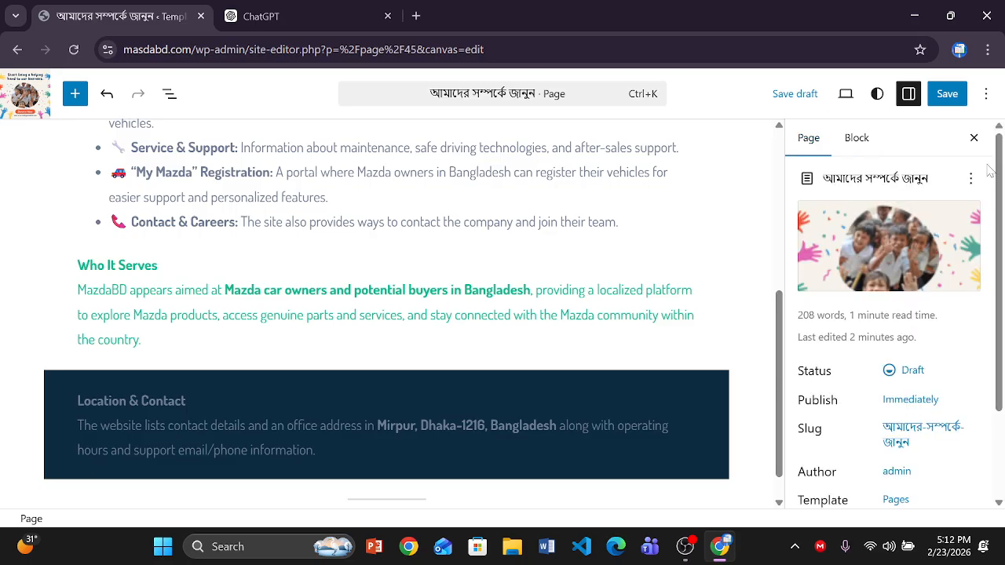
left_click_drag(999, 171, 999, 336)
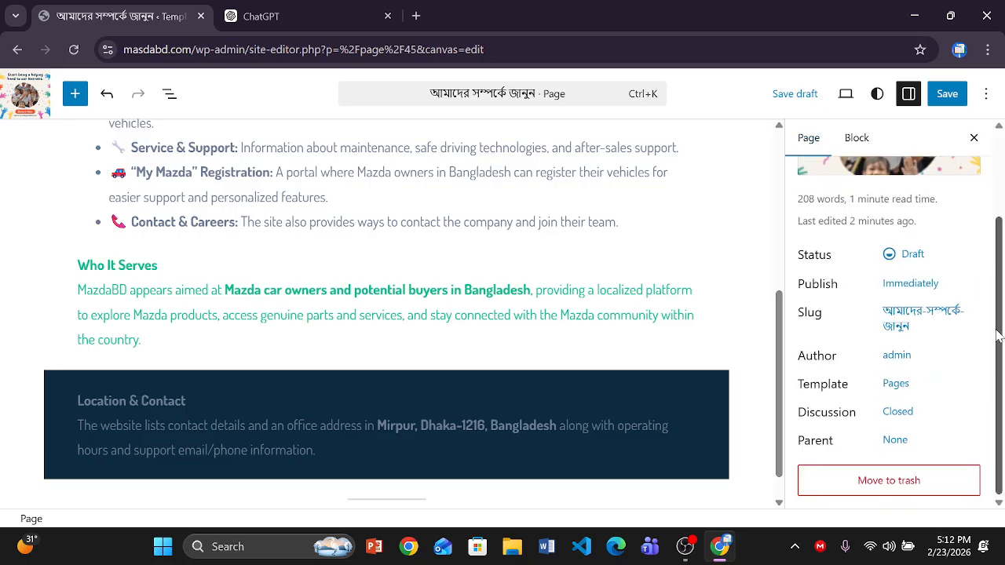
scroll(989, 259, "up", 3)
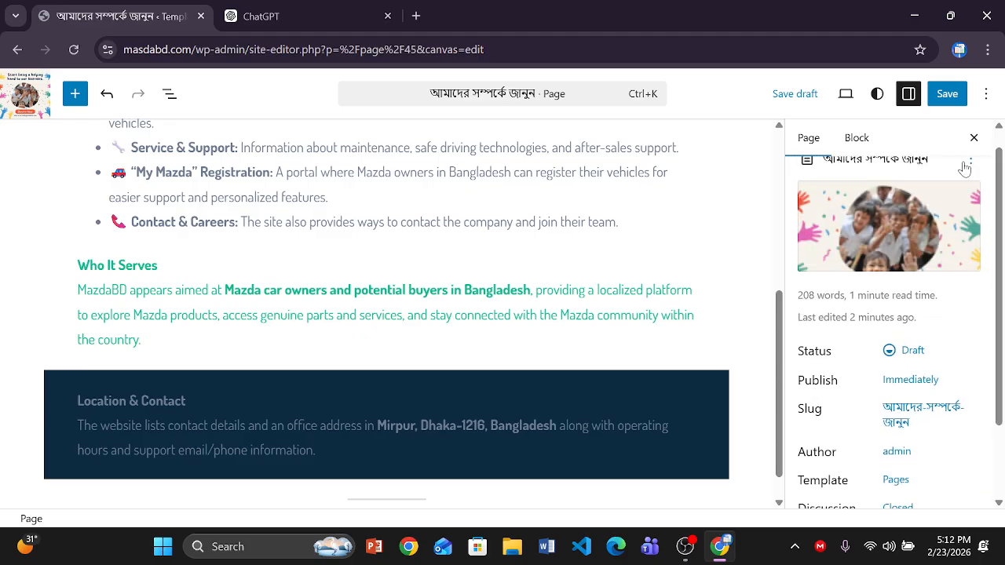
left_click(946, 95)
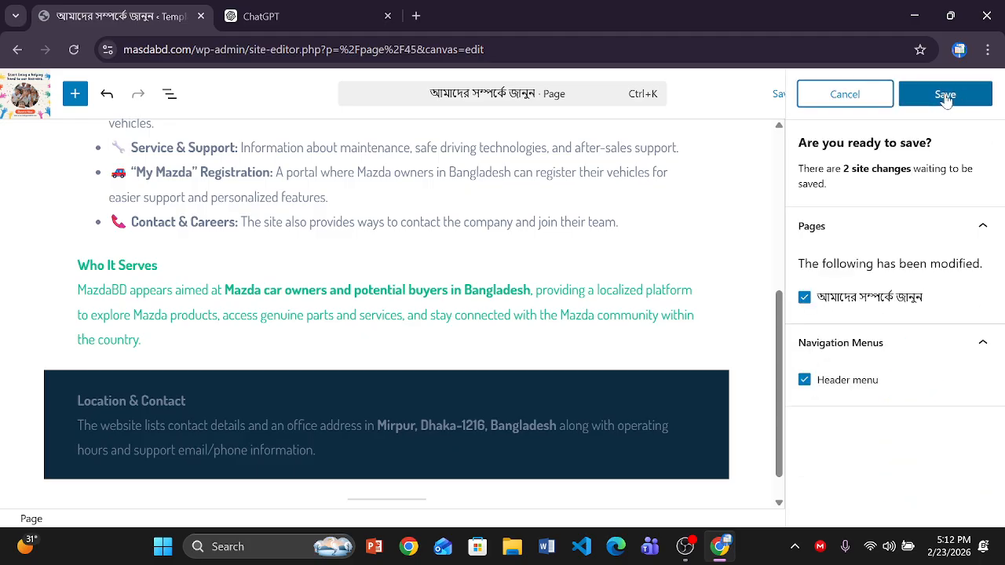
left_click(946, 95)
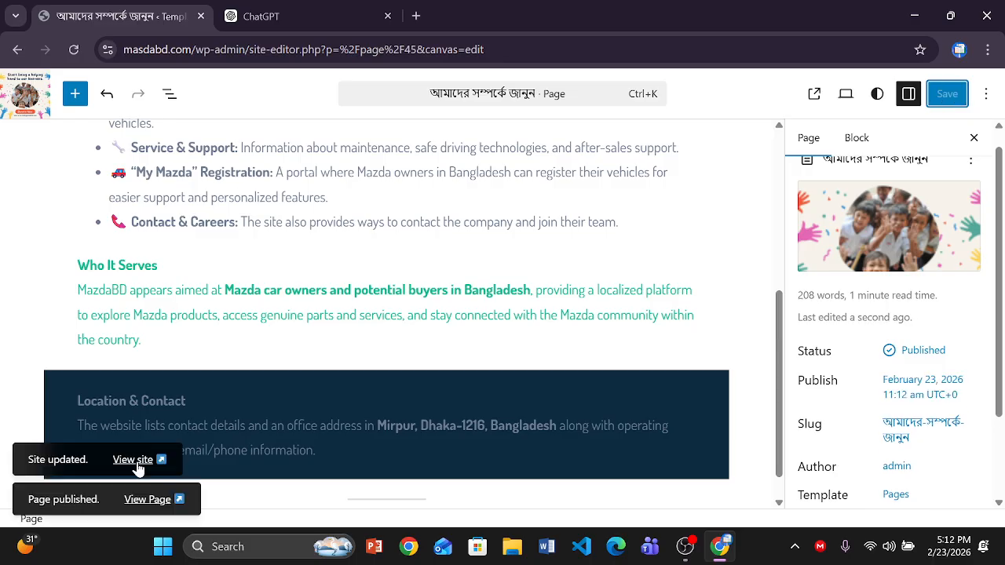
left_click(137, 463)
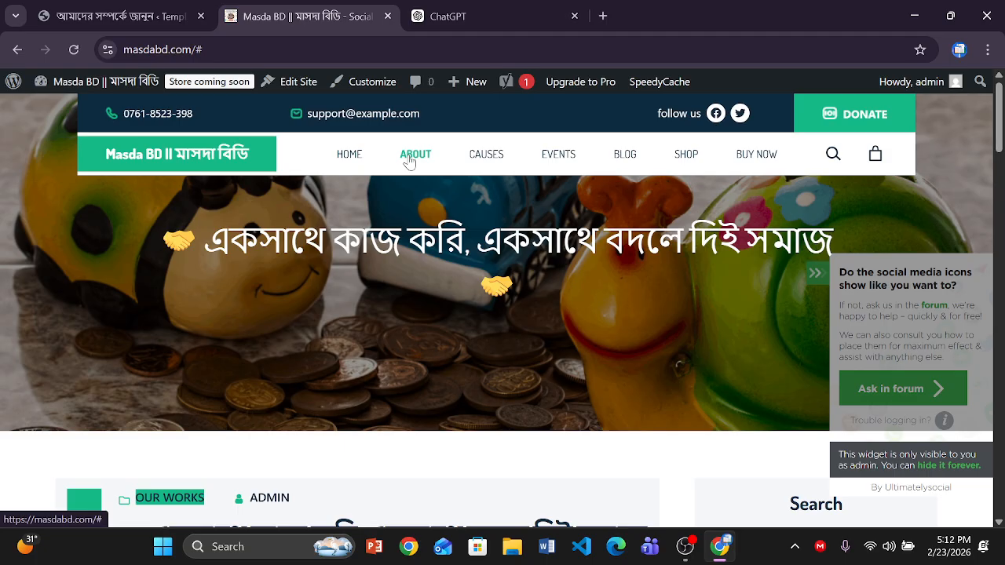
- Trim the editor tab's address to masdabd.com/wp-admin/site-editor.php and load it
left_click(139, 16)
left_click(324, 49)
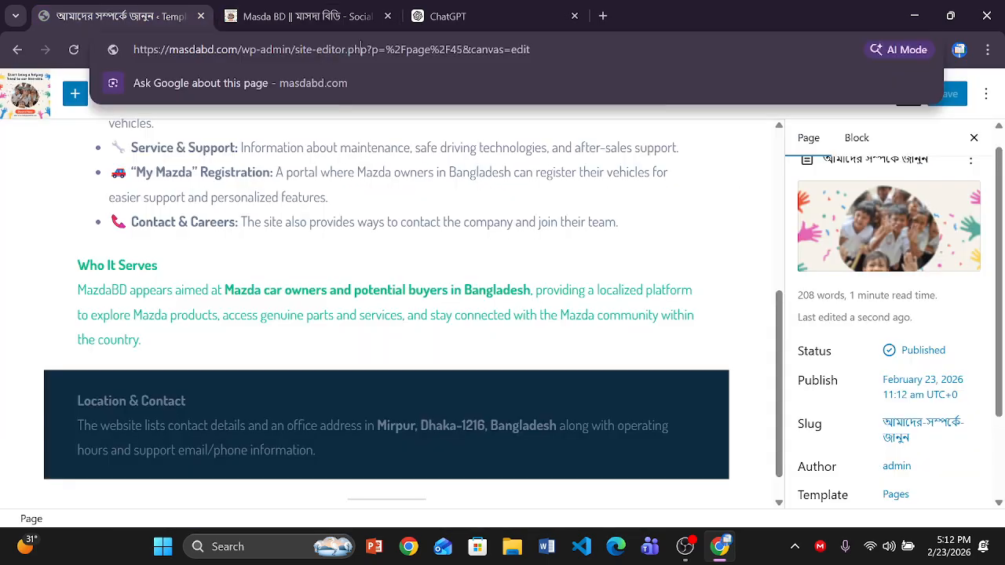
left_click_drag(535, 49, 394, 50)
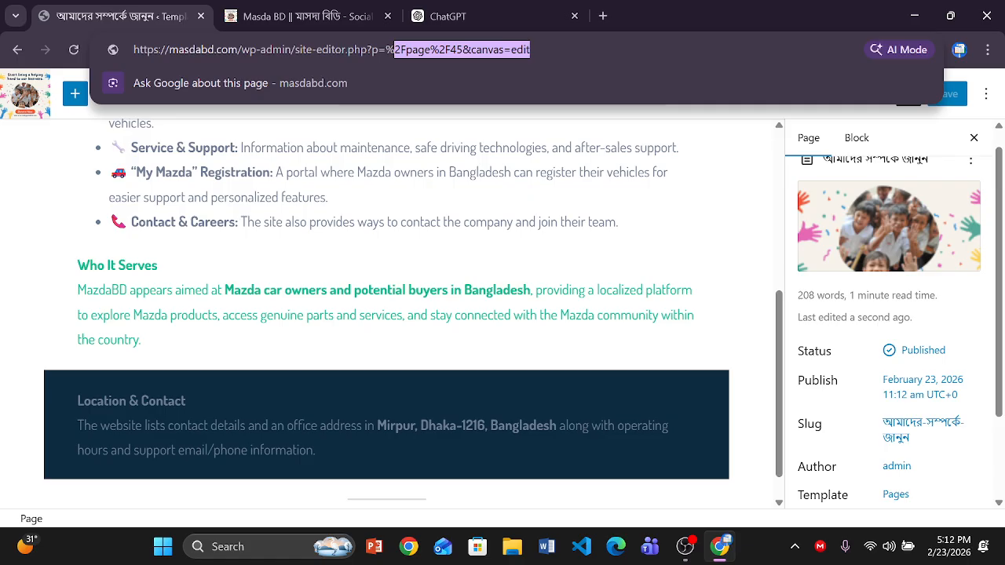
left_click_drag(394, 50, 368, 50)
key("BackSpace")
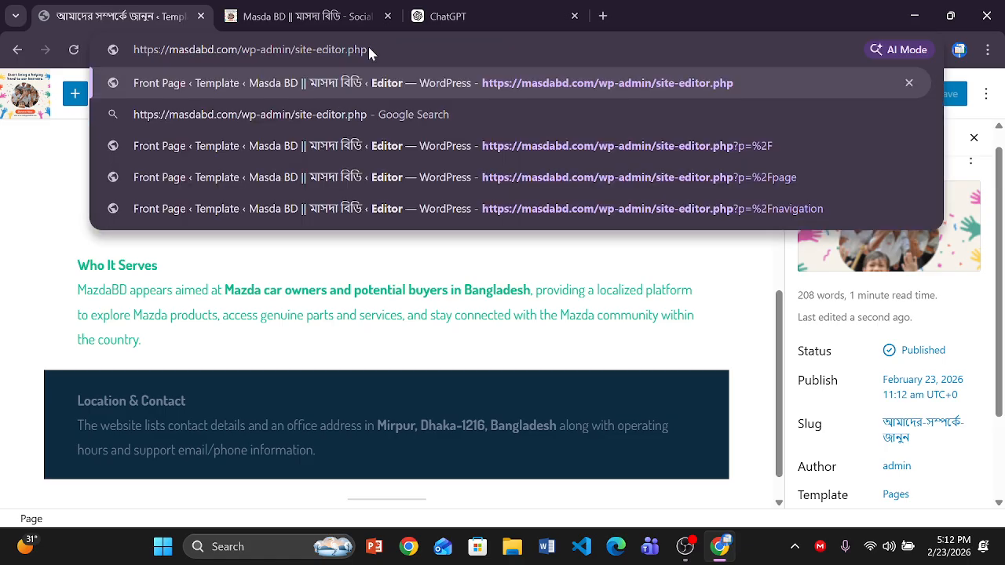
key("Return")
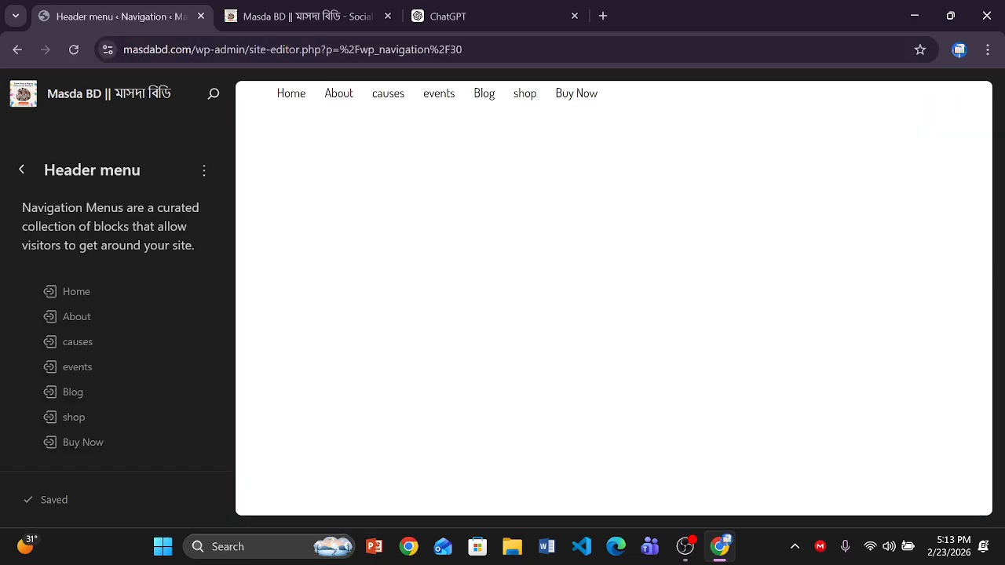
- Check the Header menu's About entry against the live homepage, then go to the Dashboard
left_click(75, 318)
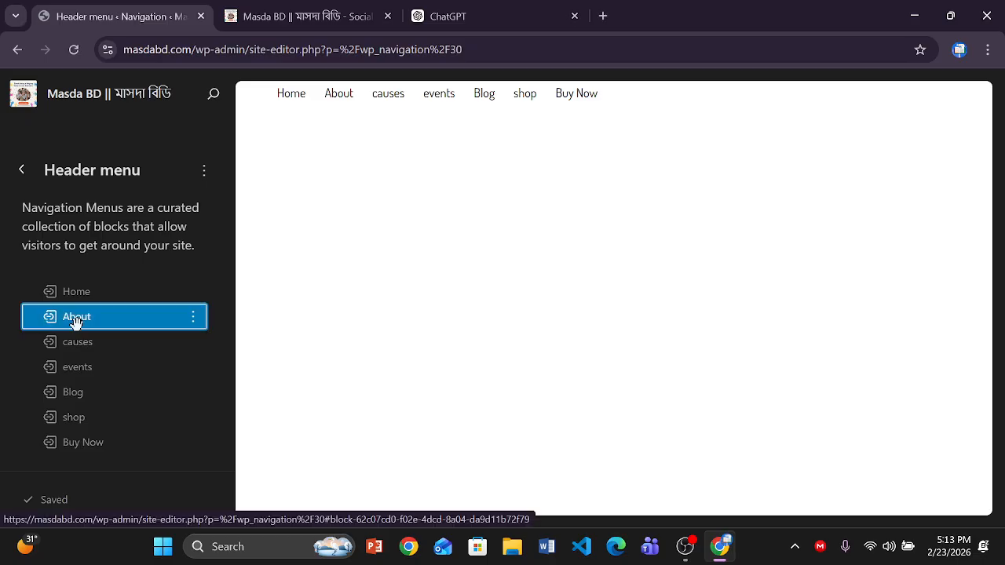
left_click(318, 22)
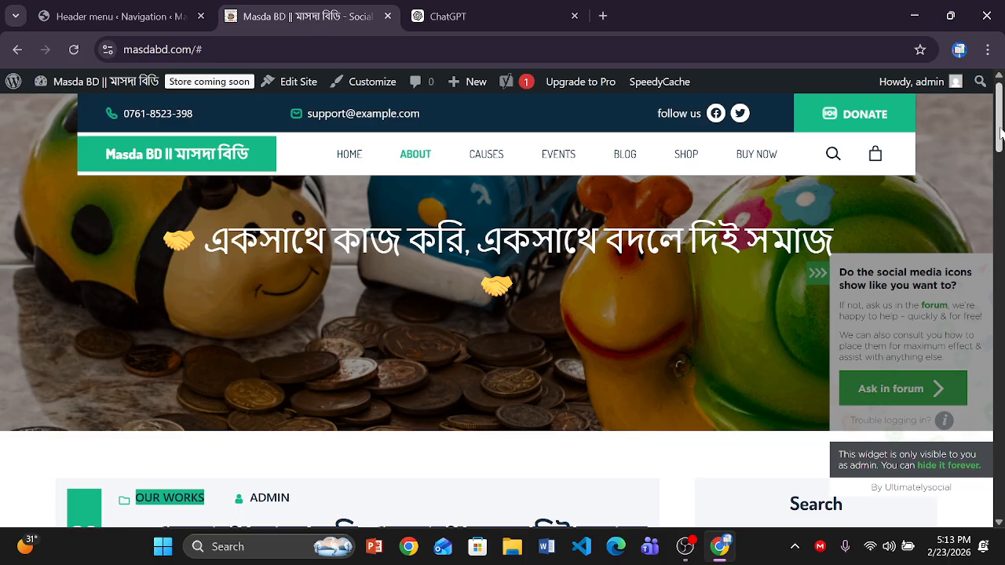
mouse_move(1000, 135)
left_mouse_down()
mouse_move(995, 412)
mouse_move(999, 116)
left_mouse_up()
left_click(118, 15)
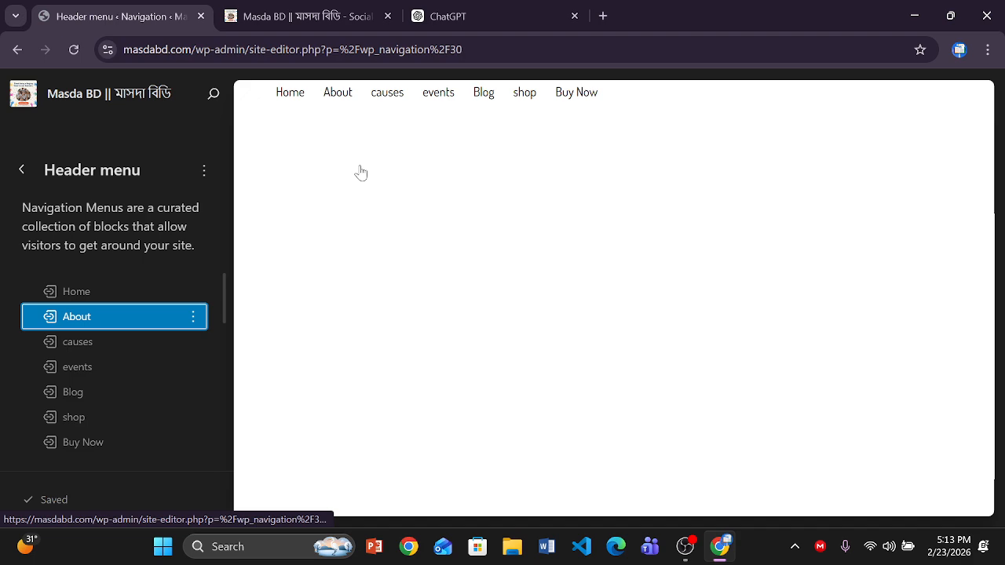
left_click(22, 178)
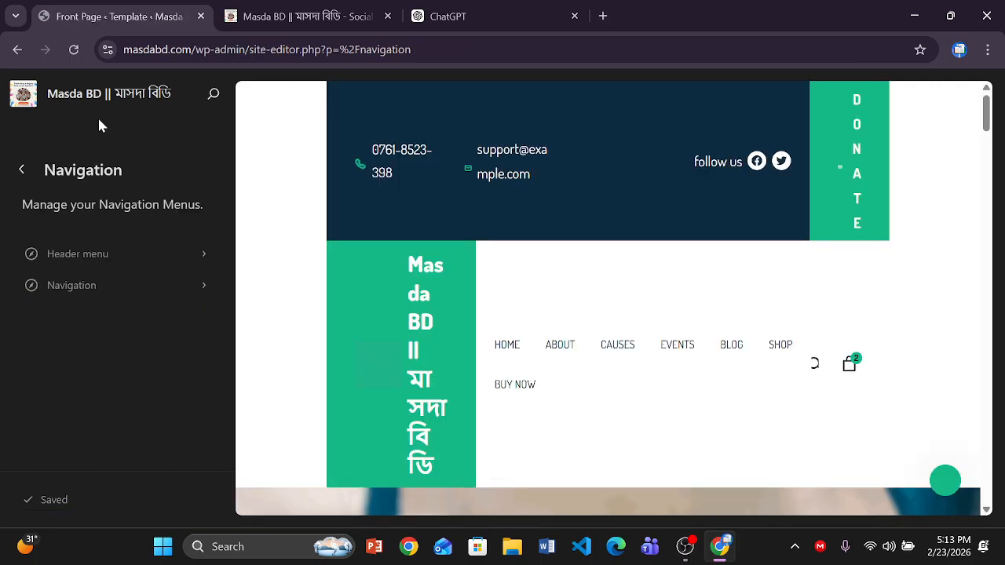
left_click(24, 99)
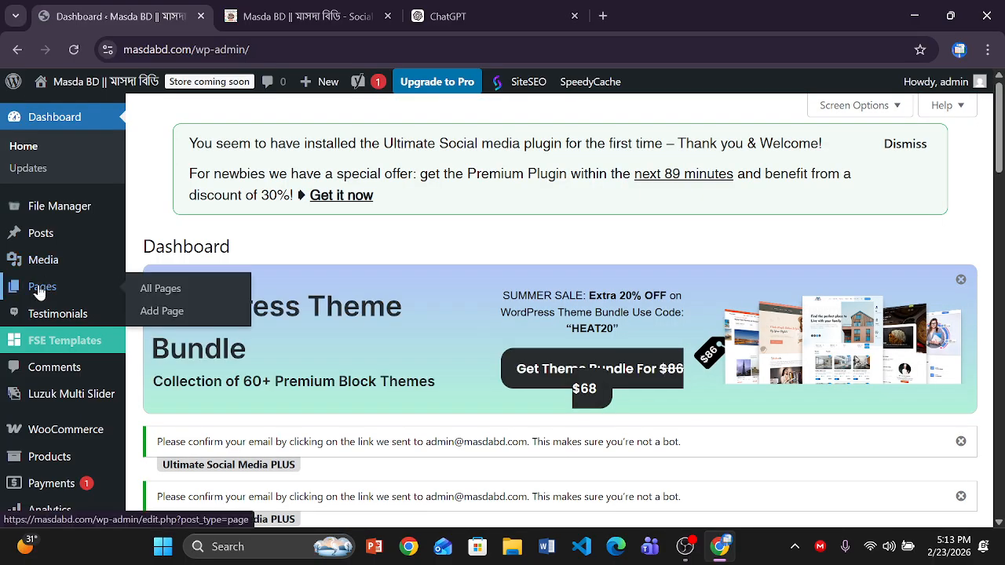
- From the Pages list, view the About page live and copy its URL
left_click(39, 290)
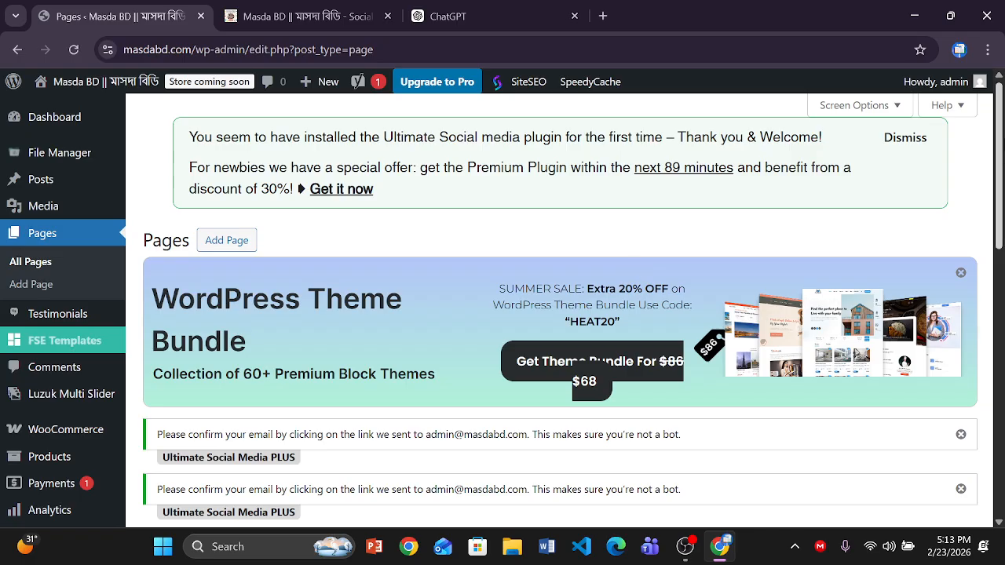
scroll(999, 273, "down", 5)
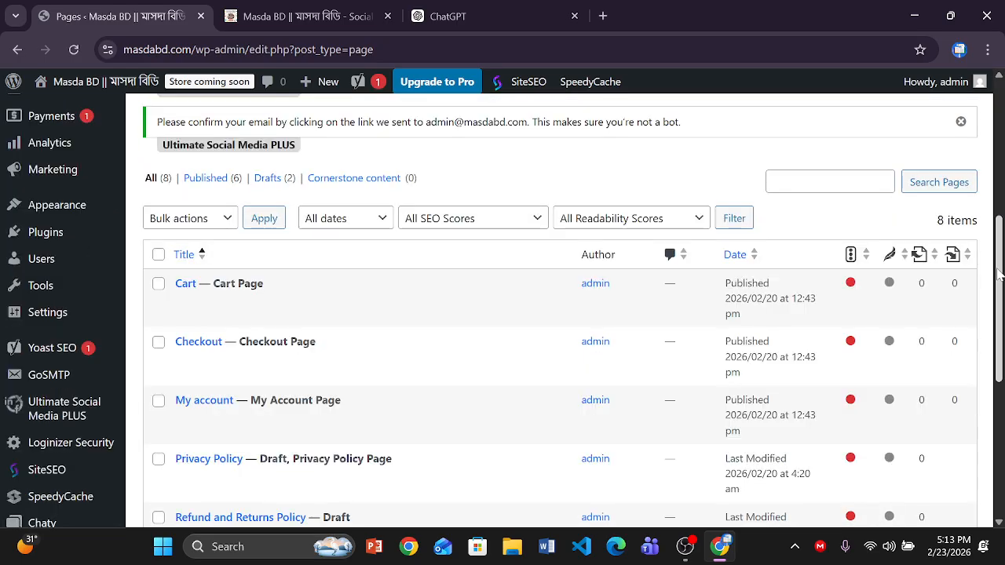
scroll(999, 273, "down", 5)
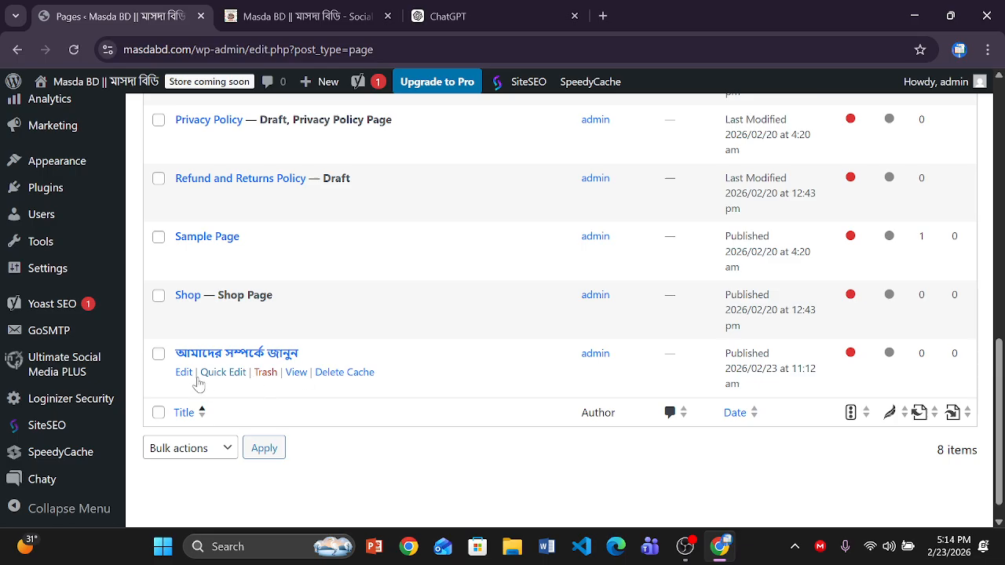
left_click(296, 372)
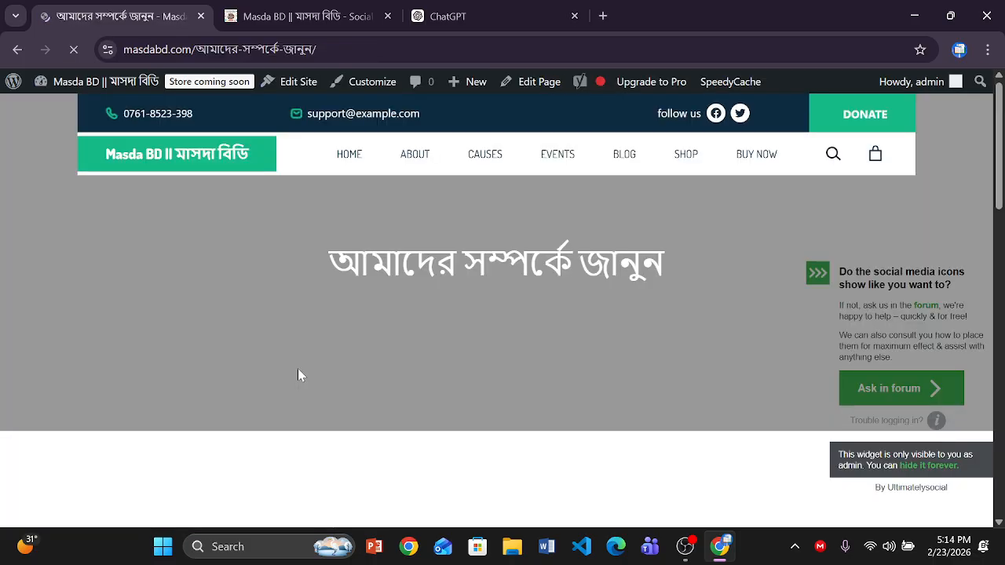
left_click(332, 51)
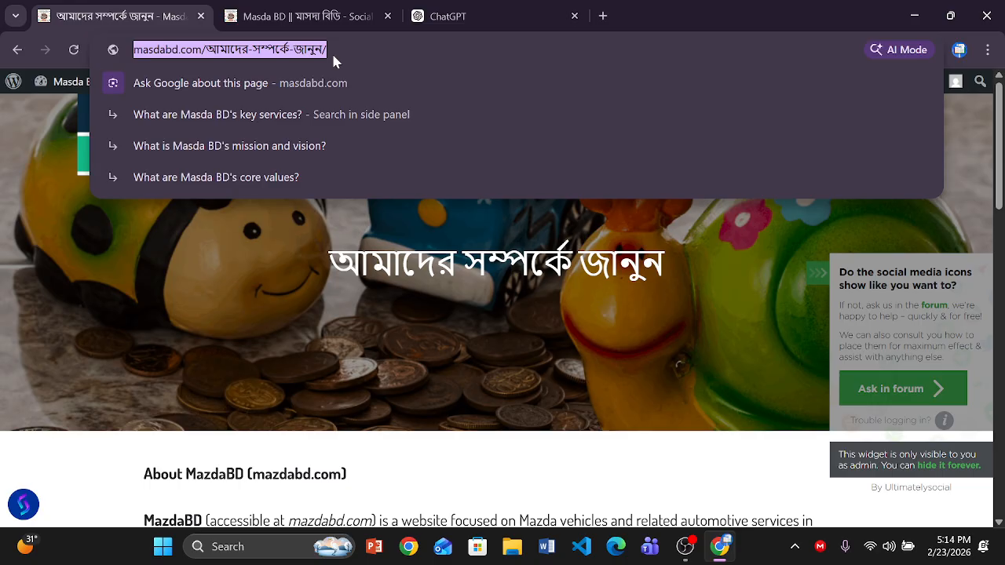
- Return to the WordPress admin Dashboard and scroll down the admin menu
left_click(308, 17)
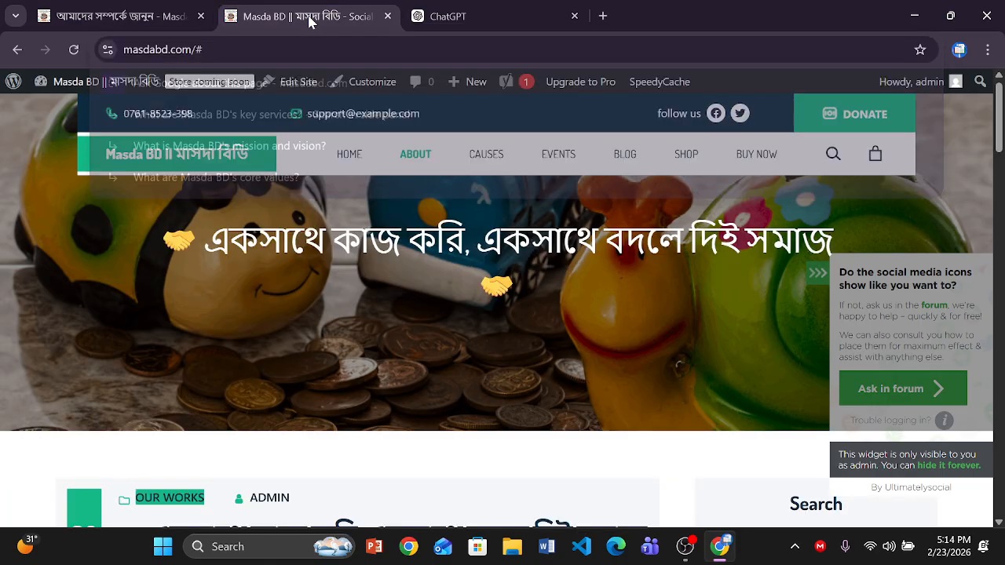
mouse_move(84, 84)
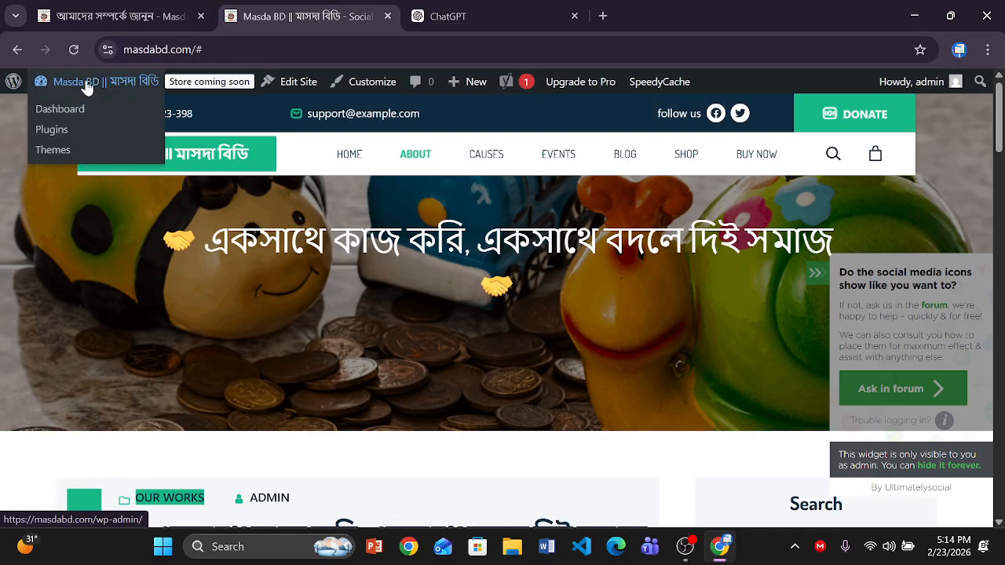
left_click(99, 16)
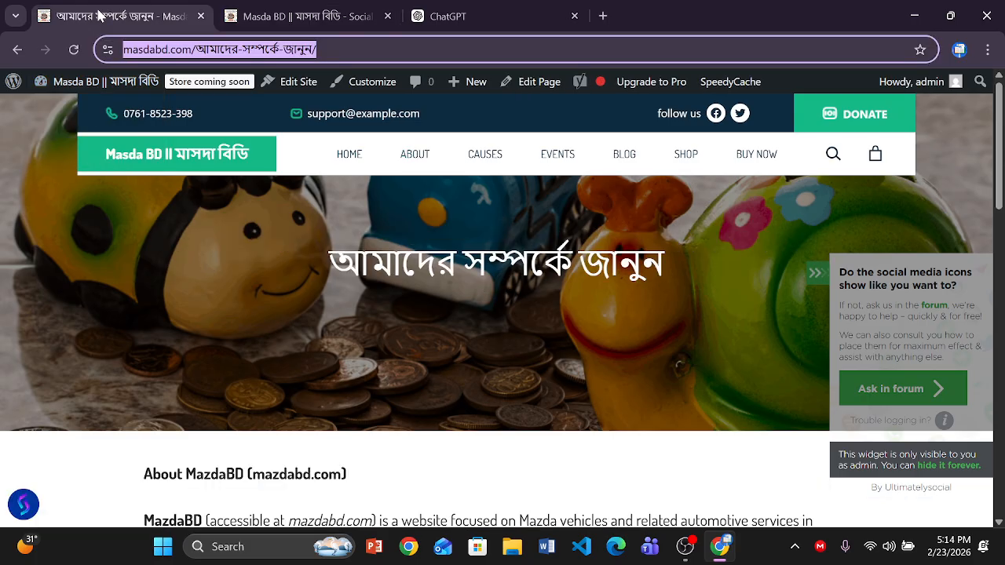
left_click(60, 83)
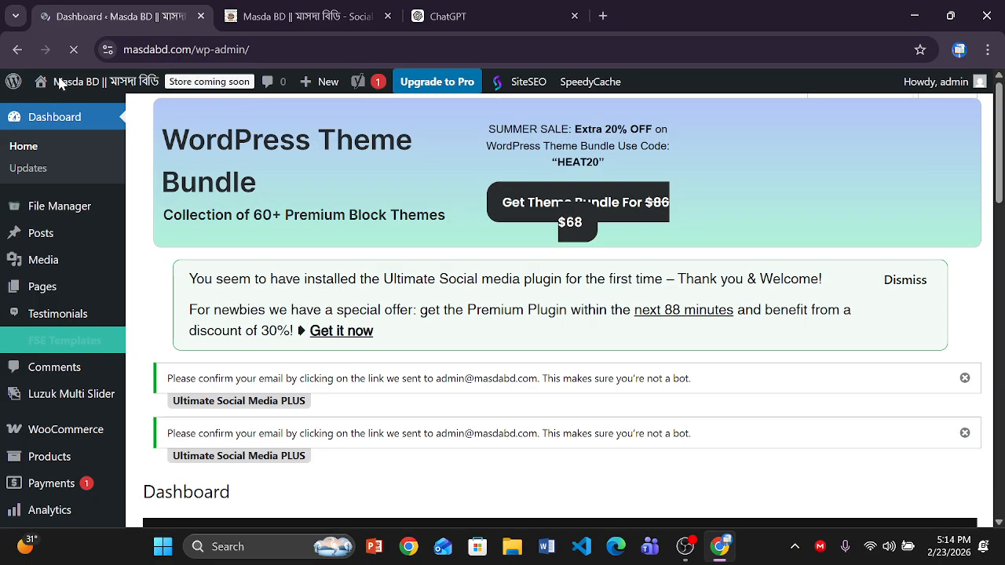
mouse_move(94, 401)
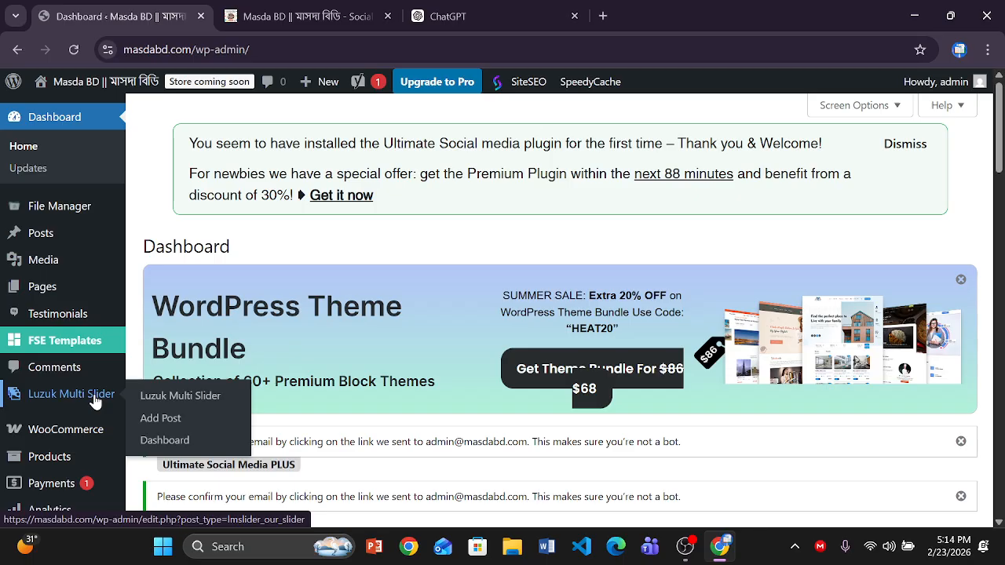
scroll(94, 401, "down", 1)
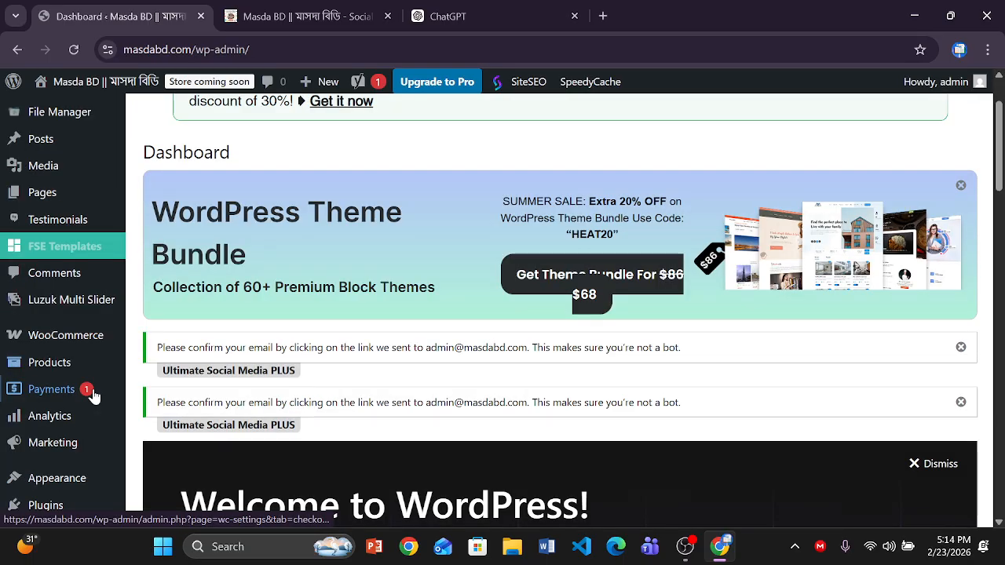
scroll(92, 396, "down", 1)
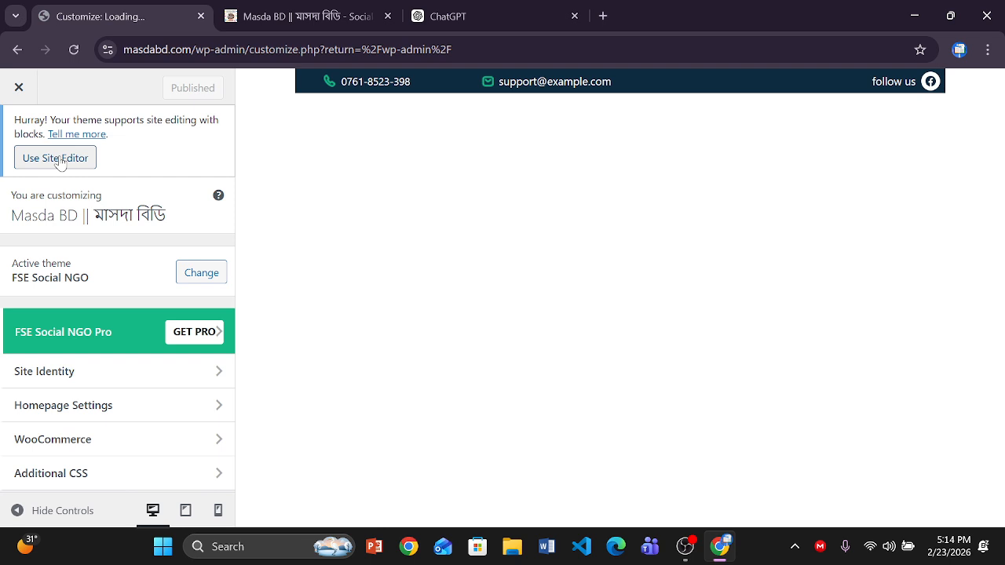
- Open the Header menu (Home, About, causes, events, Blog, shop, Buy Now) for editing in the Site Editor
left_click(59, 160)
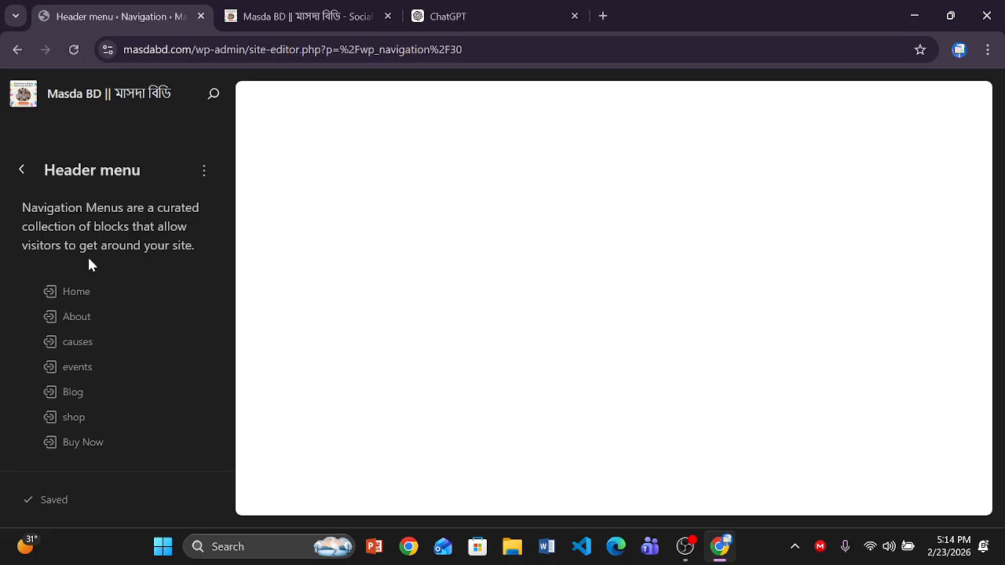
left_click(77, 317)
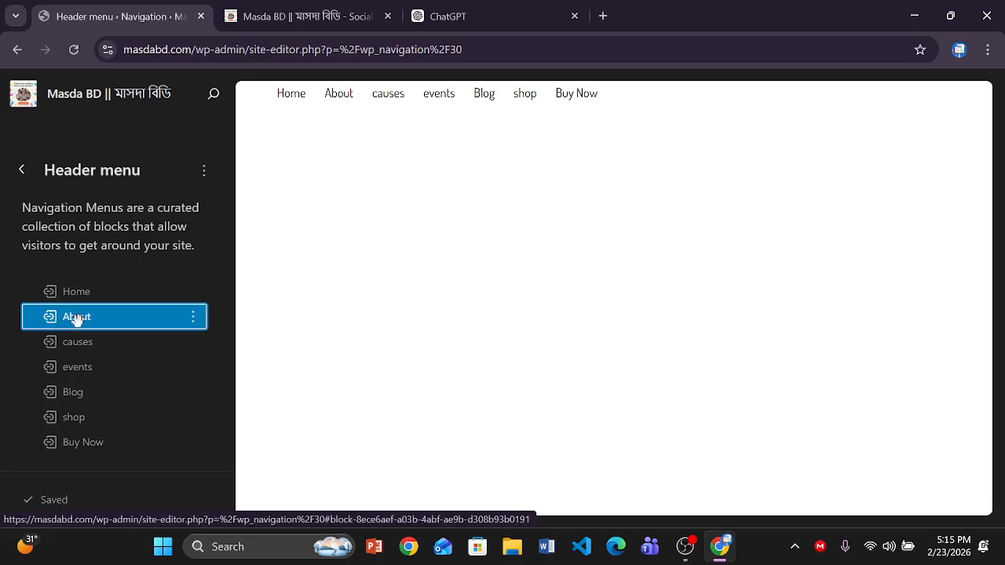
left_click(342, 98)
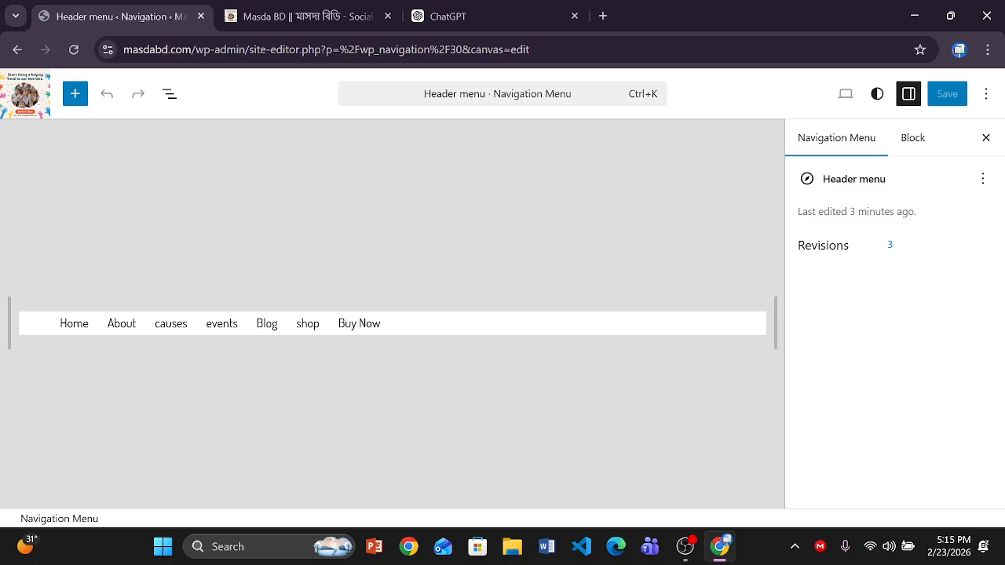
- Replace the About link's # with the copied About page URL and save the menu
left_click(120, 324)
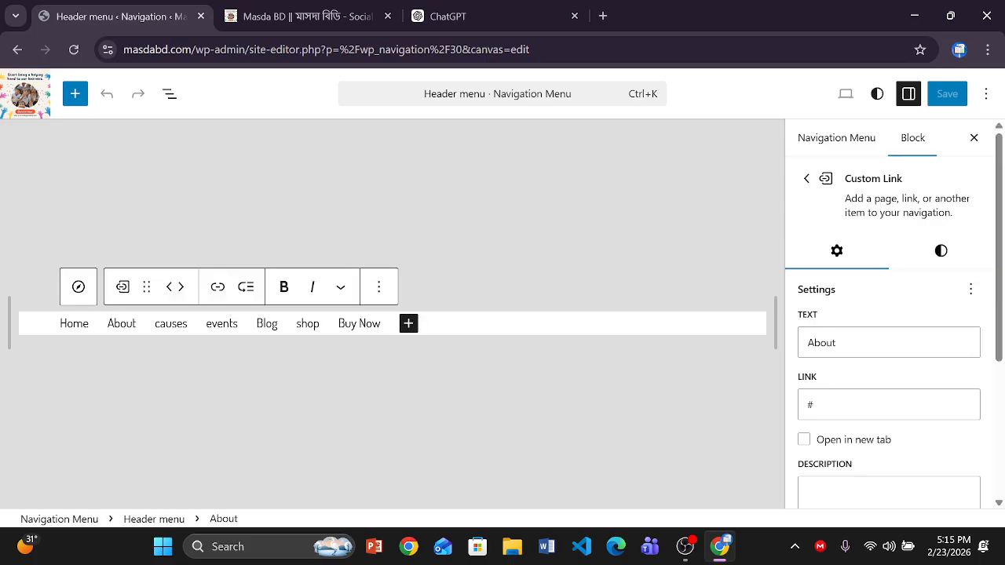
left_click(833, 404)
key("ctrl+a")
key("ctrl+v")
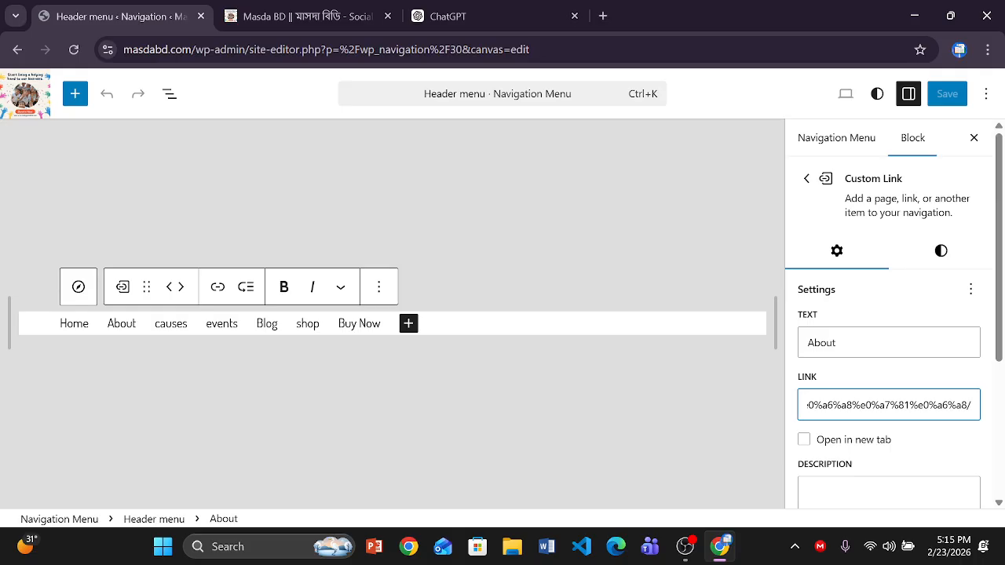
left_click_drag(999, 244, 999, 212)
left_click(946, 96)
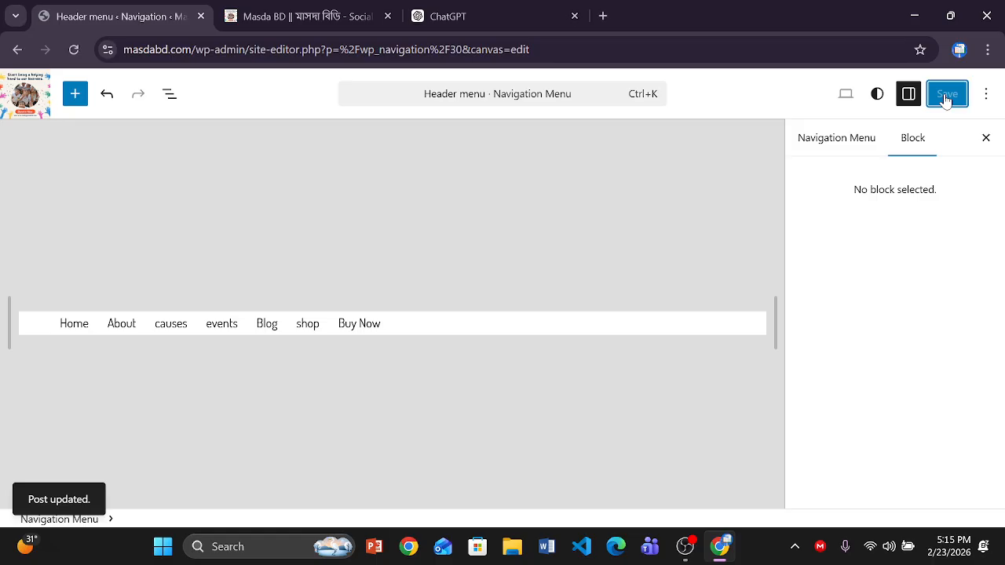
- Load masdabd.com in a new tab and browse its আমাদের সম্পর্কে জানুন About page
left_click(602, 17)
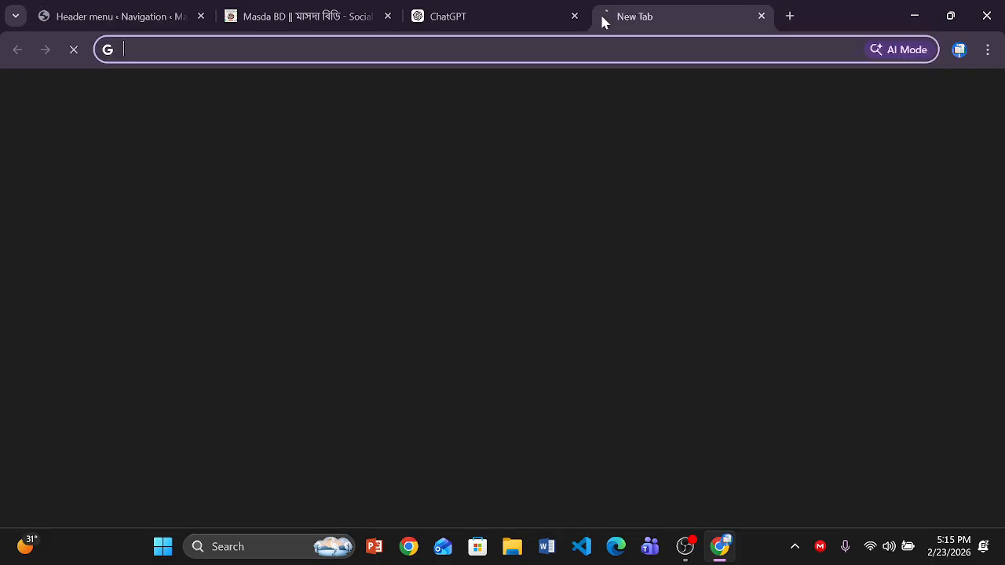
type("ma")
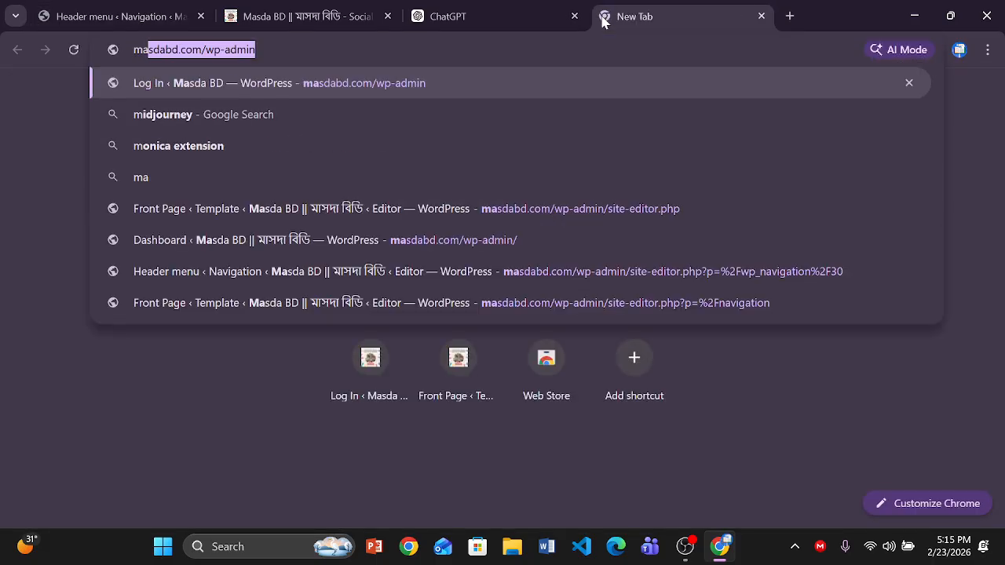
key("Right")
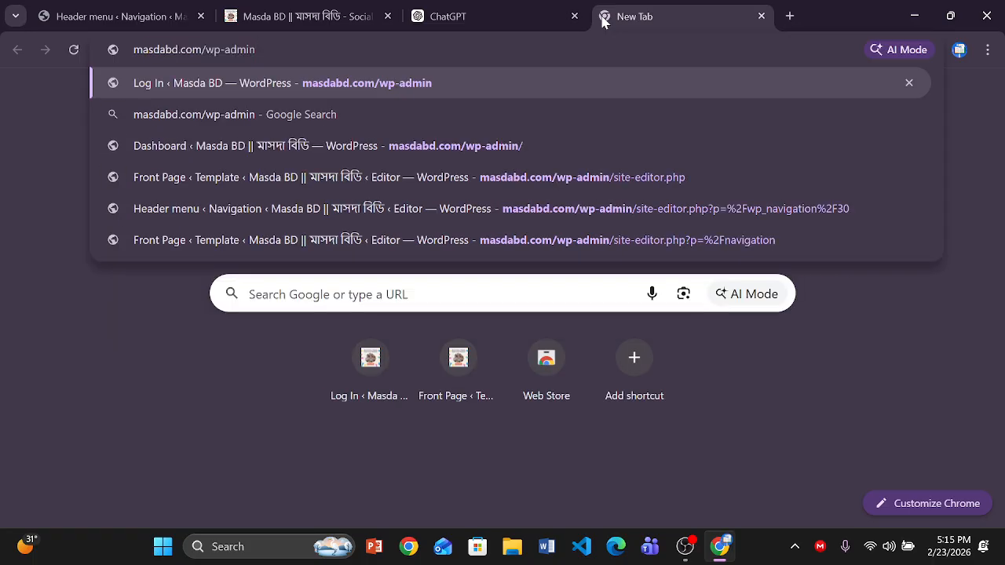
key("BackSpace")
key("BackSpace")
key("BackSpace")
key("BackSpace")
key("BackSpace")
key("BackSpace")
key("BackSpace")
key("BackSpace")
key("BackSpace")
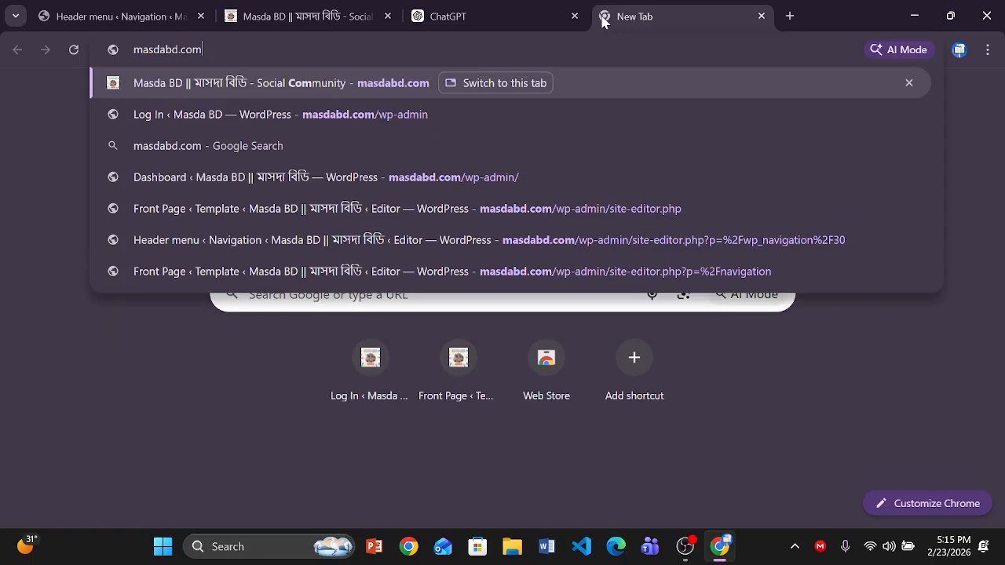
key("Return")
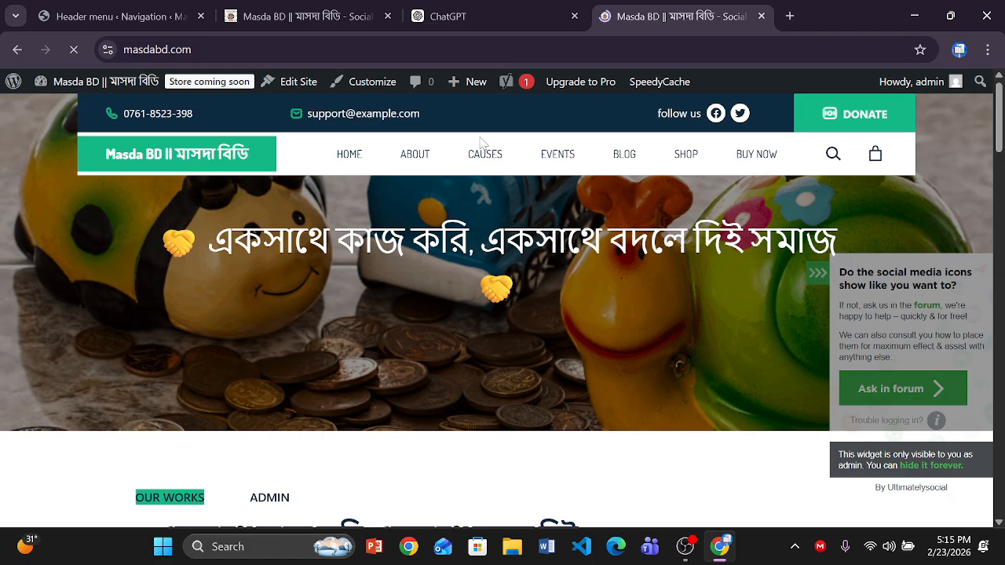
left_click(414, 156)
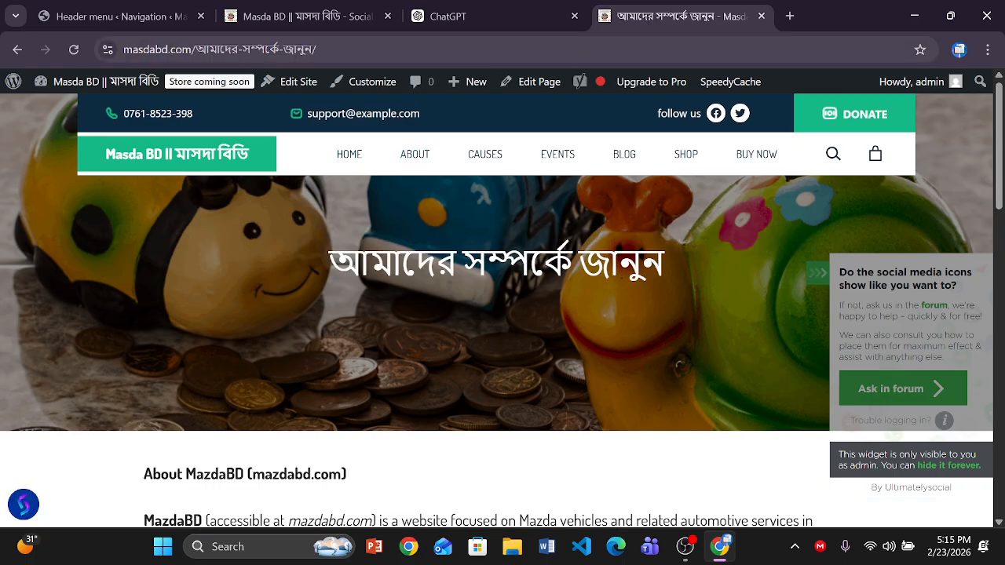
scroll(987, 323, "down", 6)
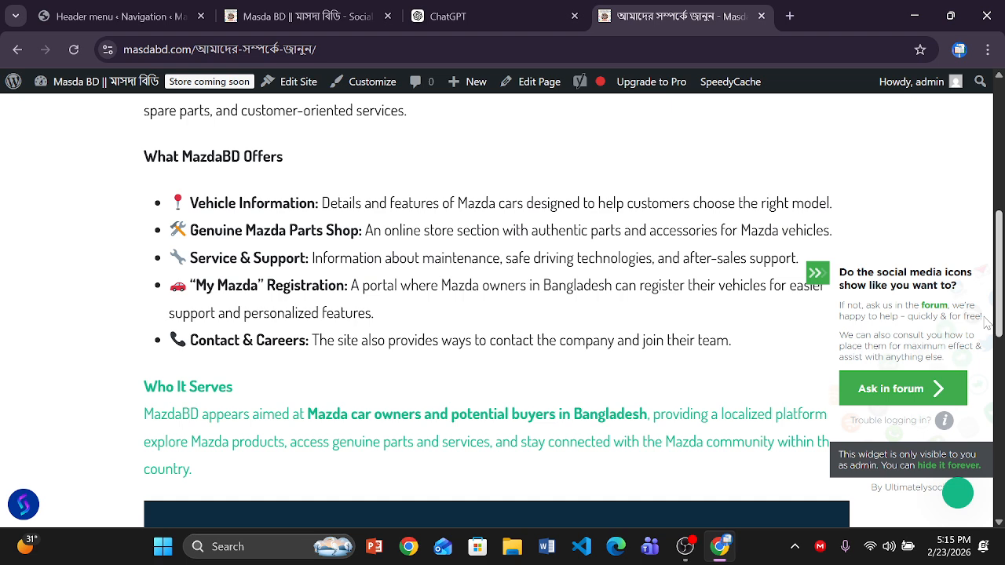
scroll(986, 322, "up", 2)
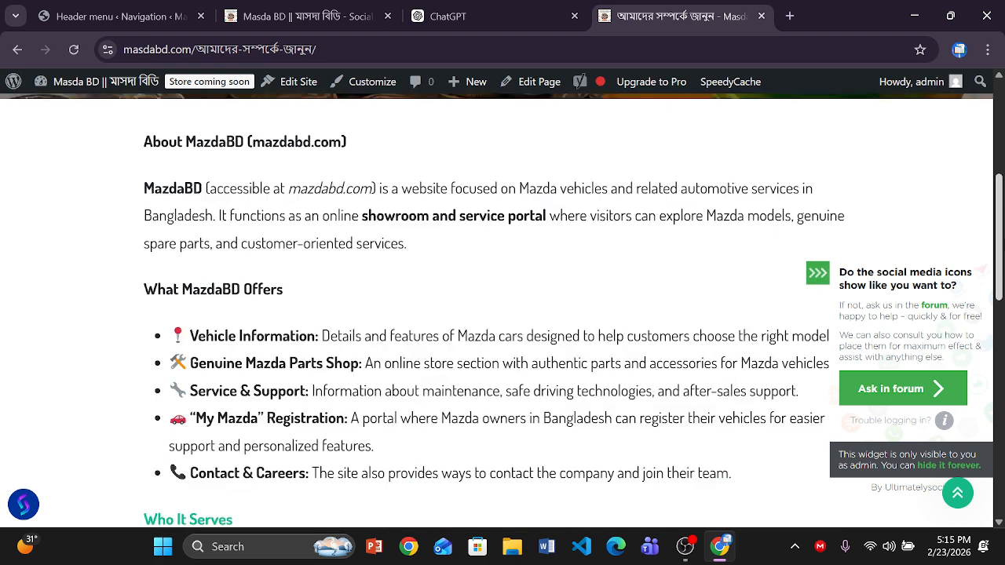
scroll(502, 314, "up", 5)
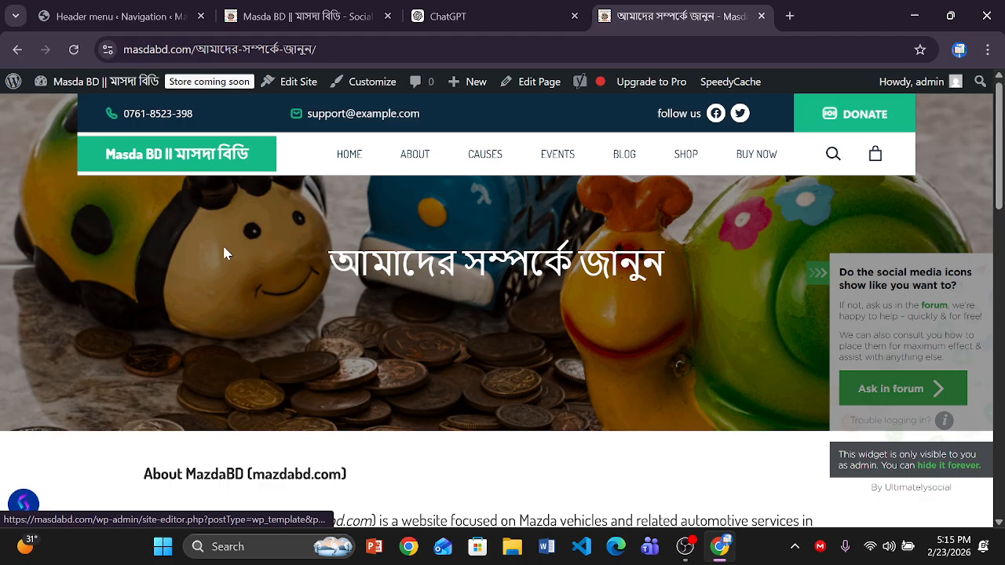
- Open the Pages template via Edit Site and set the Cover focal point to 49% / 52%
left_click(298, 85)
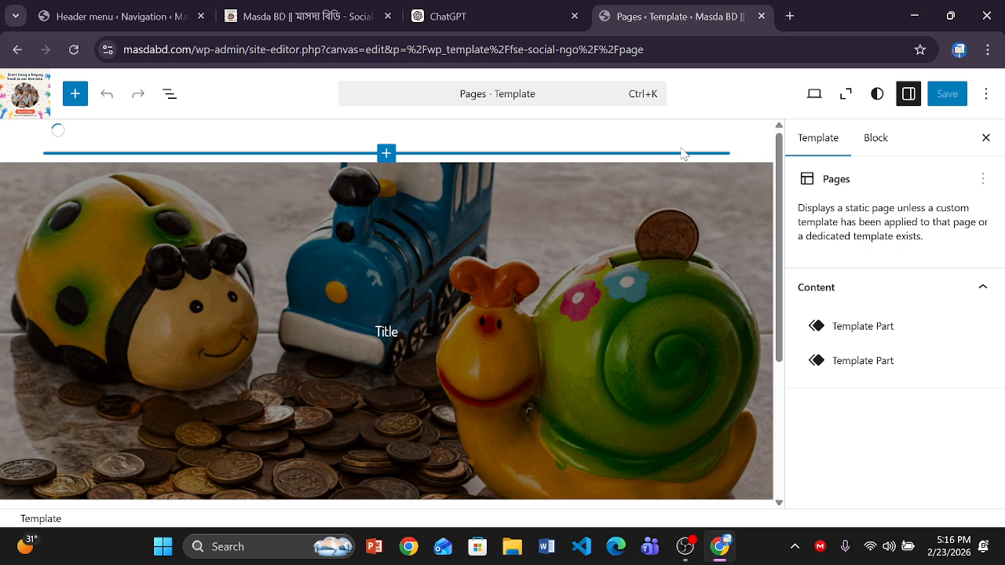
left_click(683, 154)
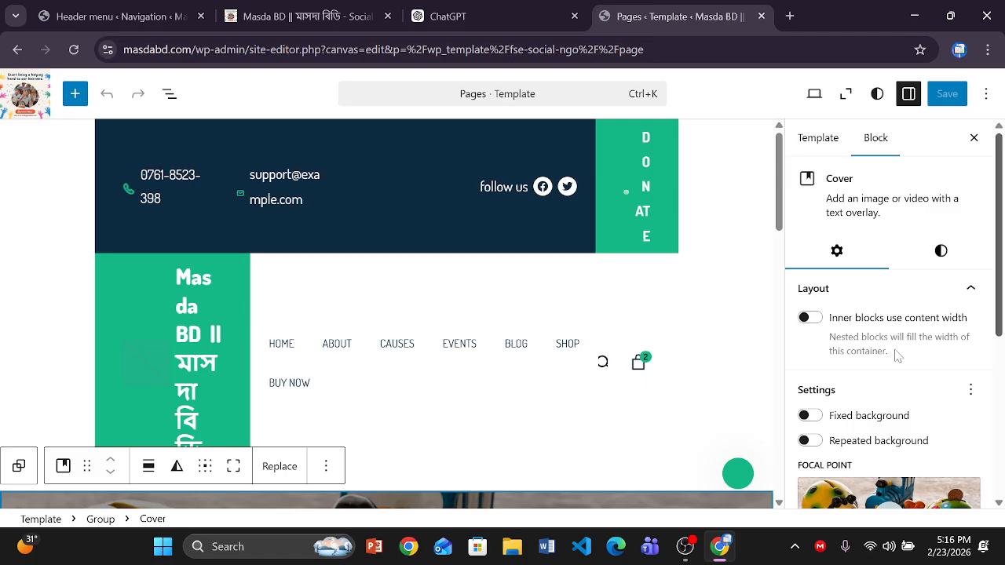
scroll(897, 356, "down", 3)
left_click(887, 267)
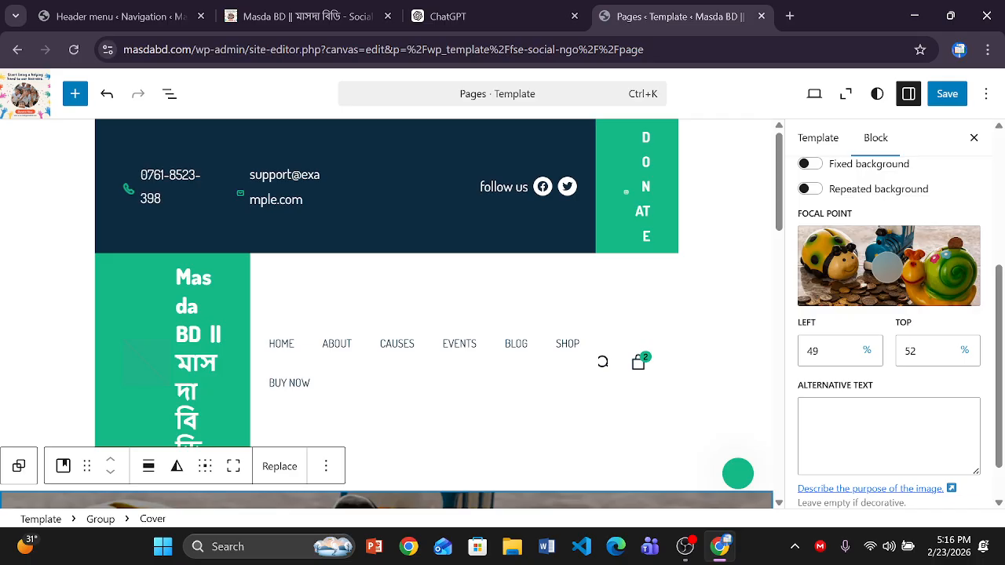
scroll(998, 396, "down", 1)
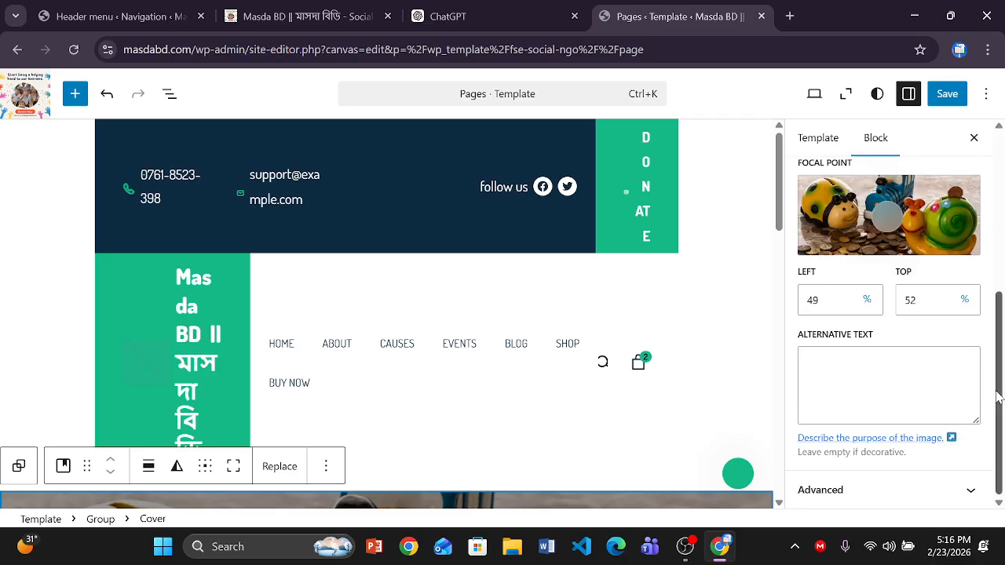
scroll(959, 330, "up", 2)
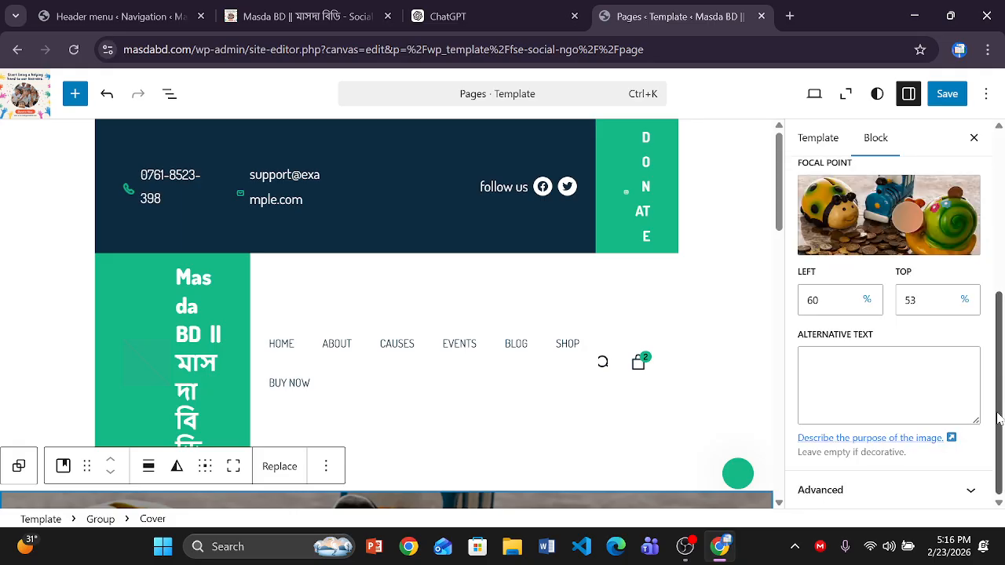
left_click_drag(998, 418, 999, 149)
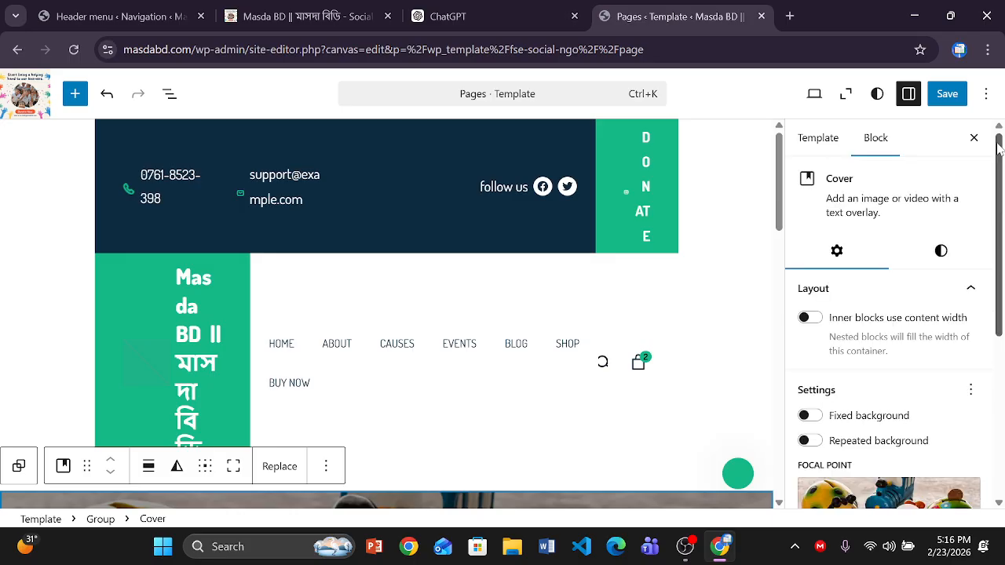
- Review the Cover block's colour and overlay settings, then reselect the piggy-bank cover block
left_click(941, 252)
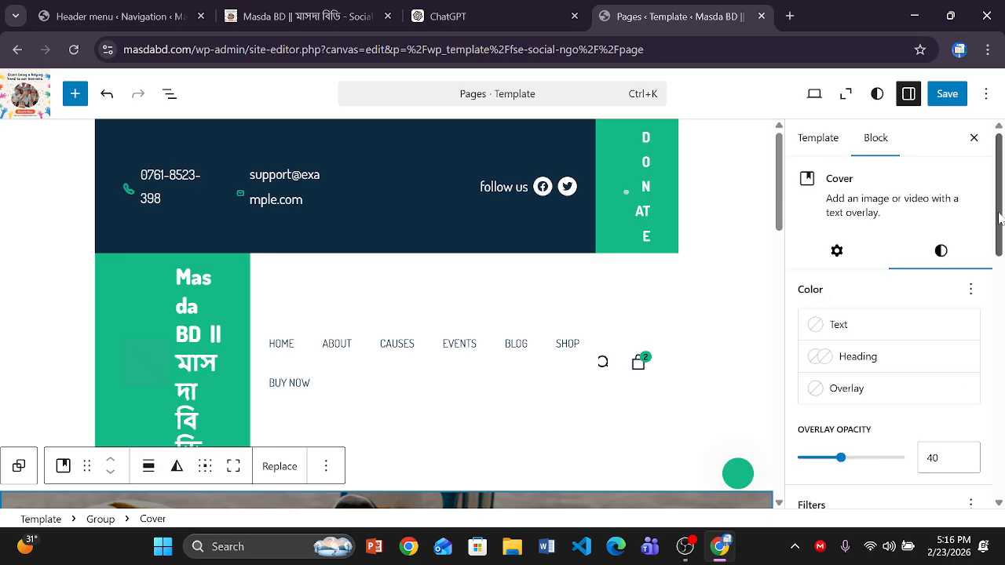
left_click_drag(1001, 218, 1003, 189)
left_click(836, 253)
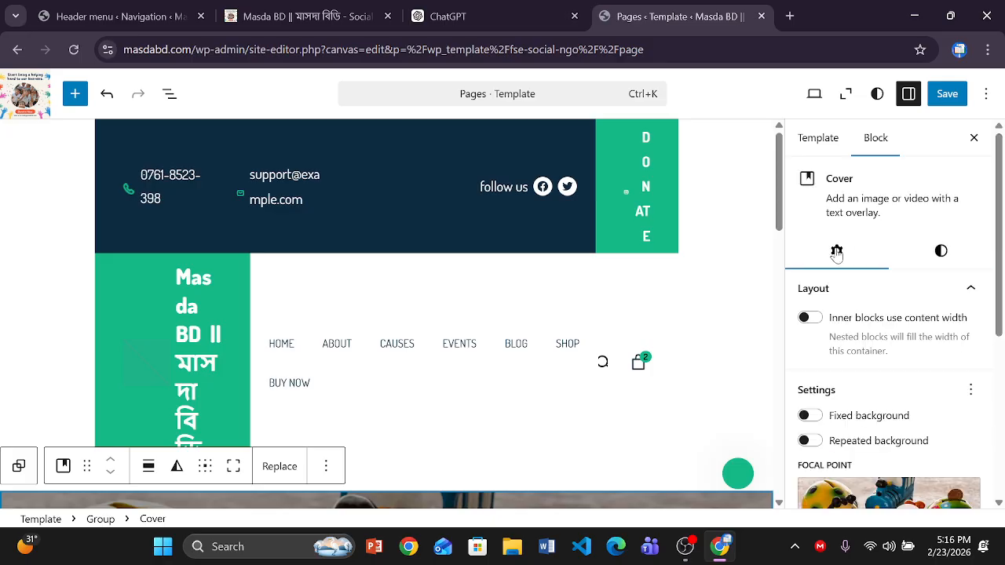
scroll(888, 476, "down", 1)
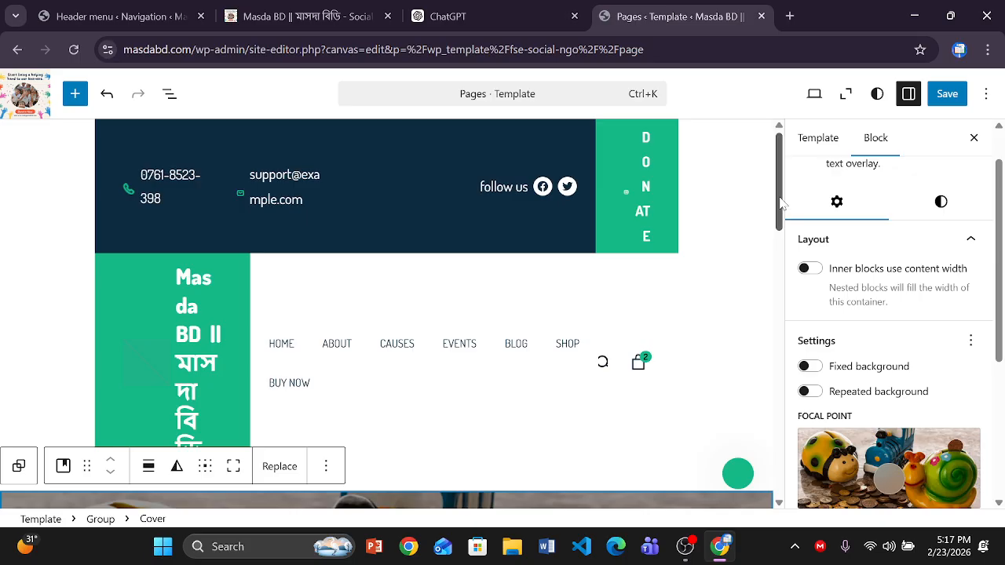
left_click_drag(781, 204, 695, 300)
left_click(694, 300)
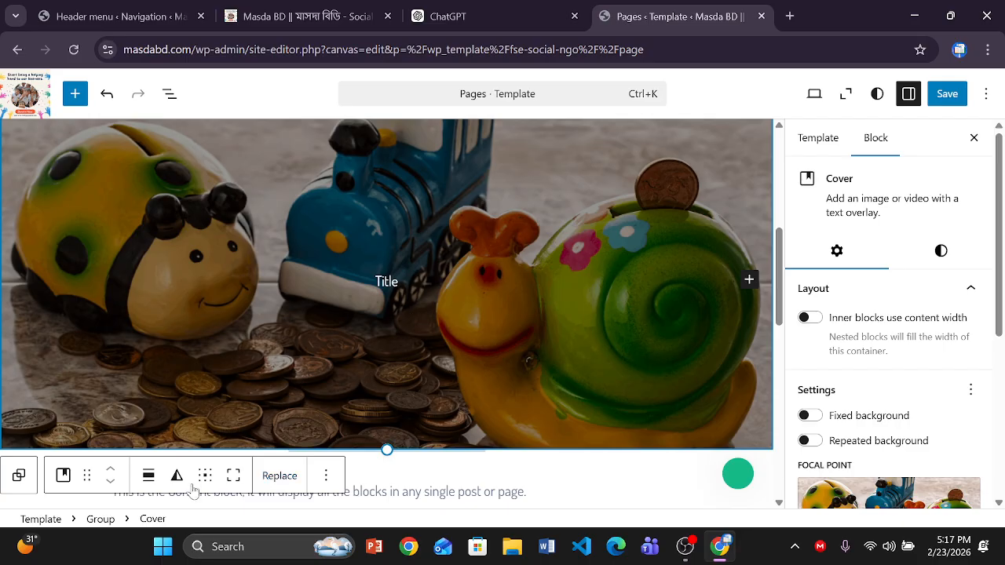
- Replace the cover's piggy-bank image with cropped-222.png from the Media Library
left_click(278, 475)
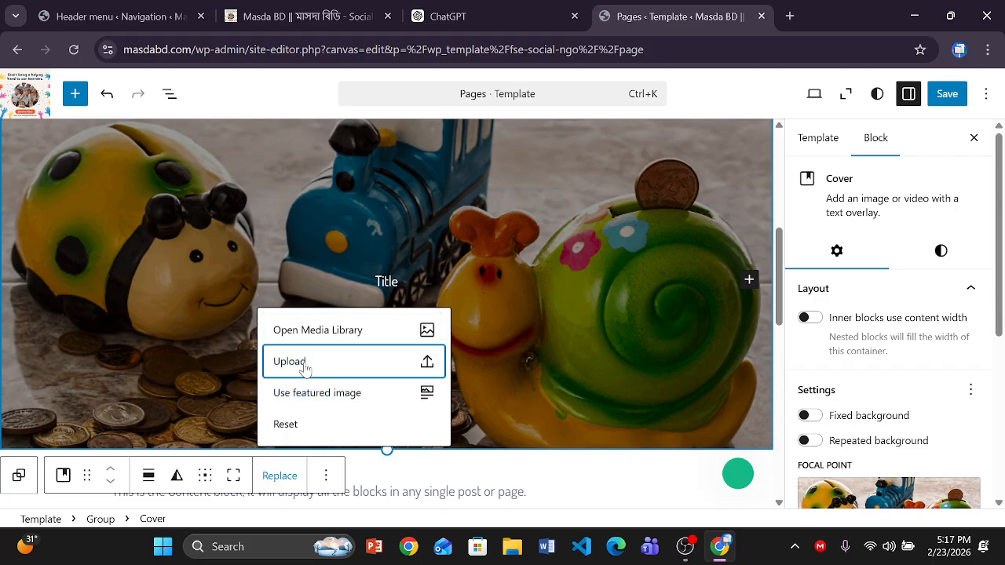
left_click(303, 363)
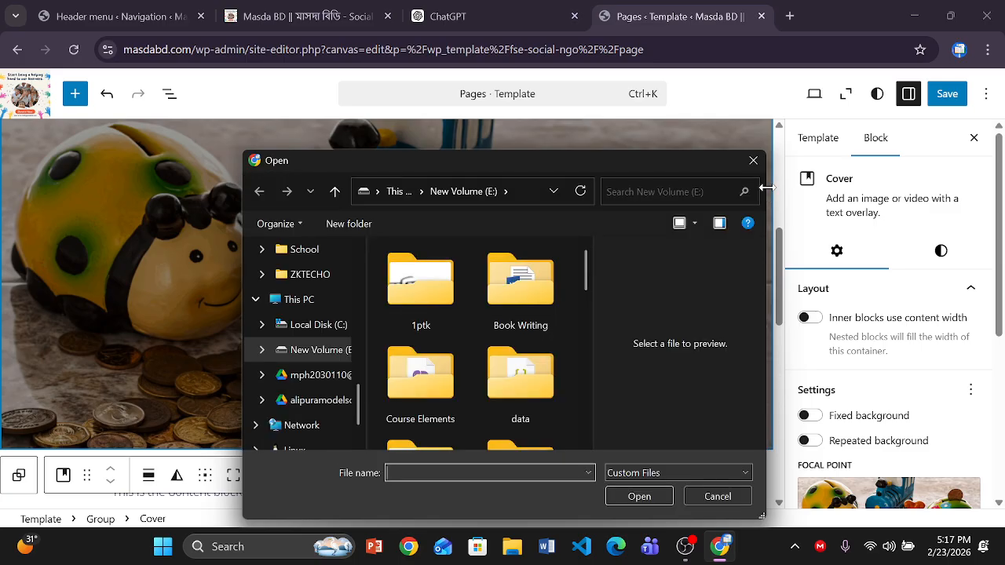
left_click(753, 162)
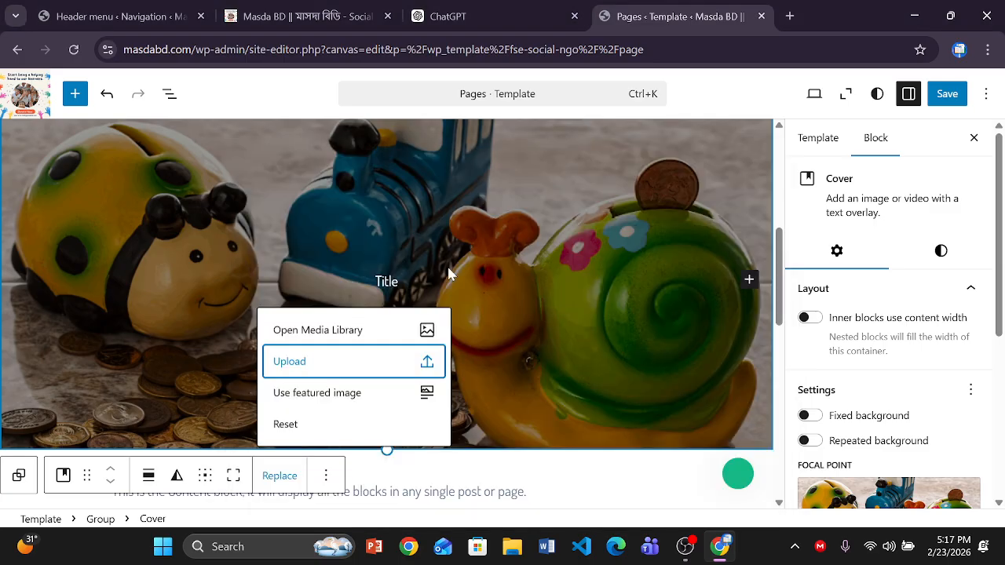
left_click(378, 336)
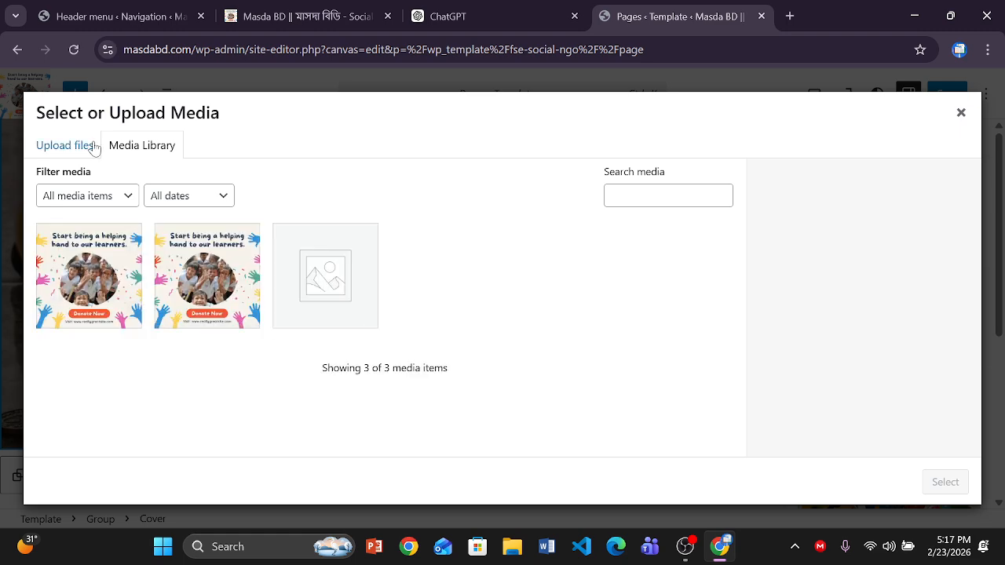
left_click(98, 272)
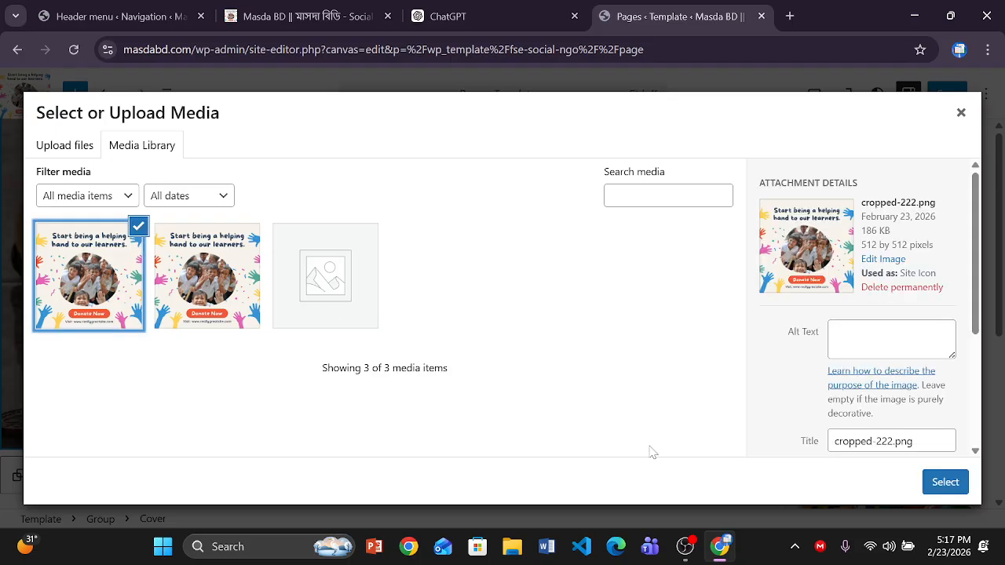
left_click(944, 481)
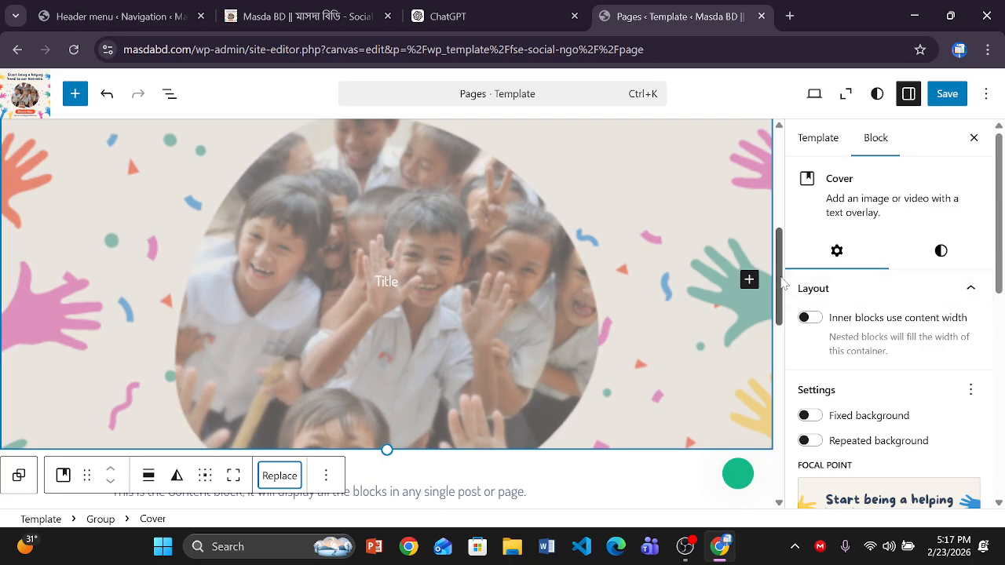
left_click_drag(781, 278, 800, 392)
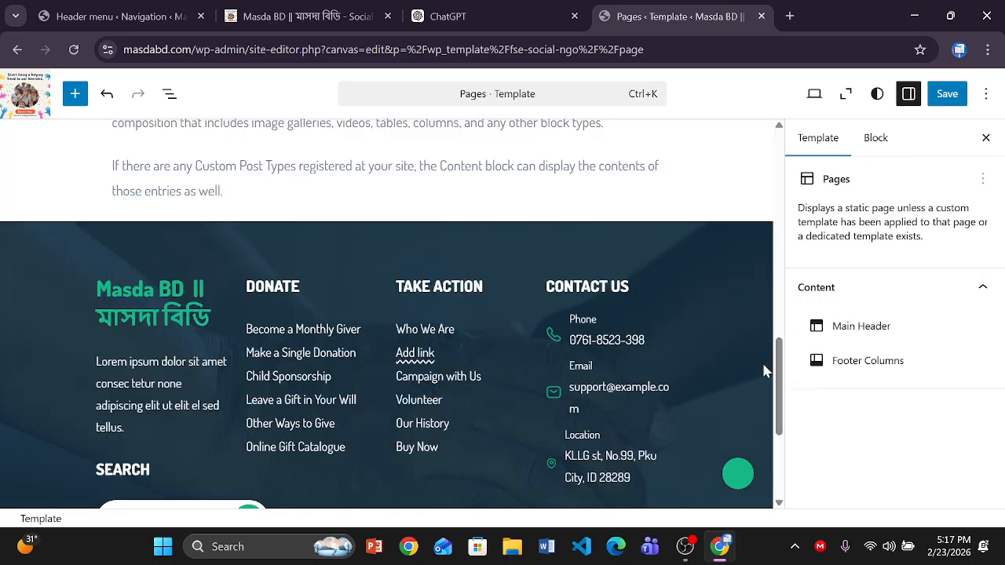
- Select the 0761 part of the footer phone number and expand its advanced settings
left_click(596, 342)
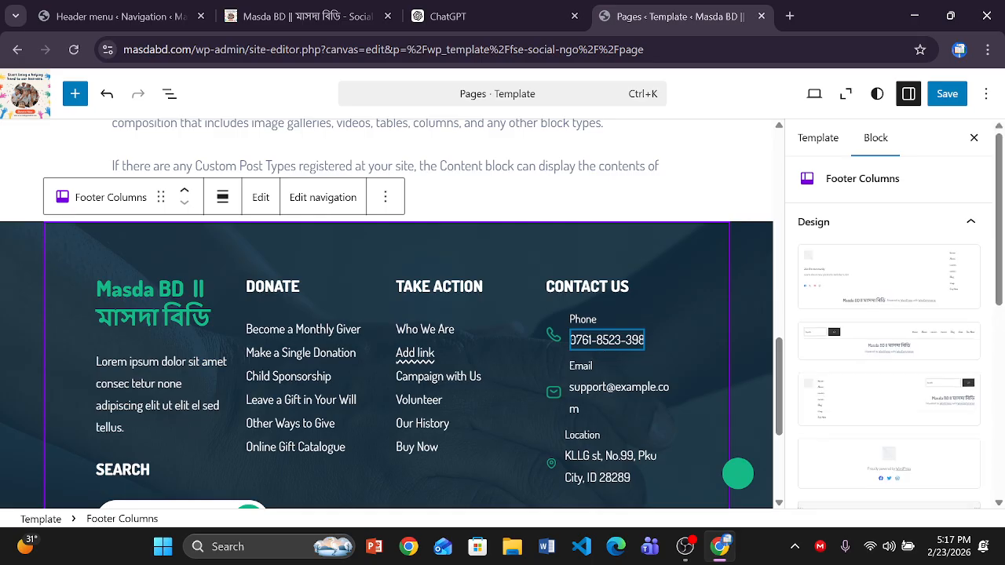
key("ctrl+a")
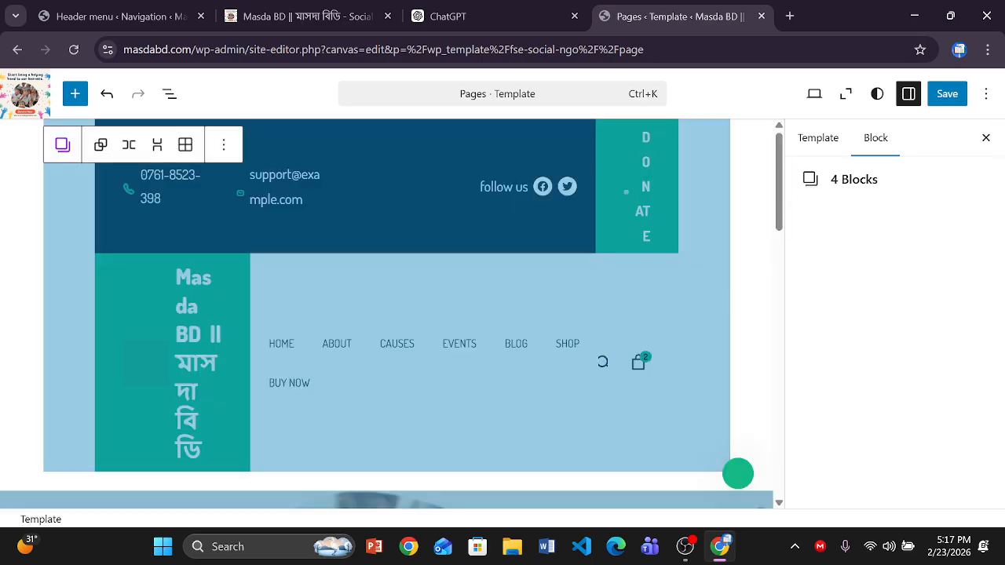
left_click_drag(776, 197, 778, 419)
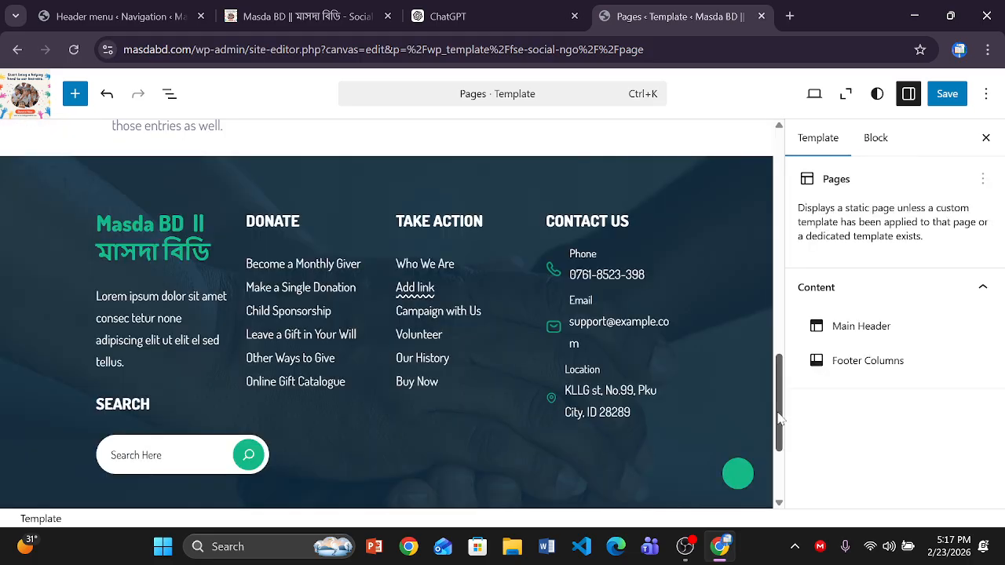
double_click(579, 276)
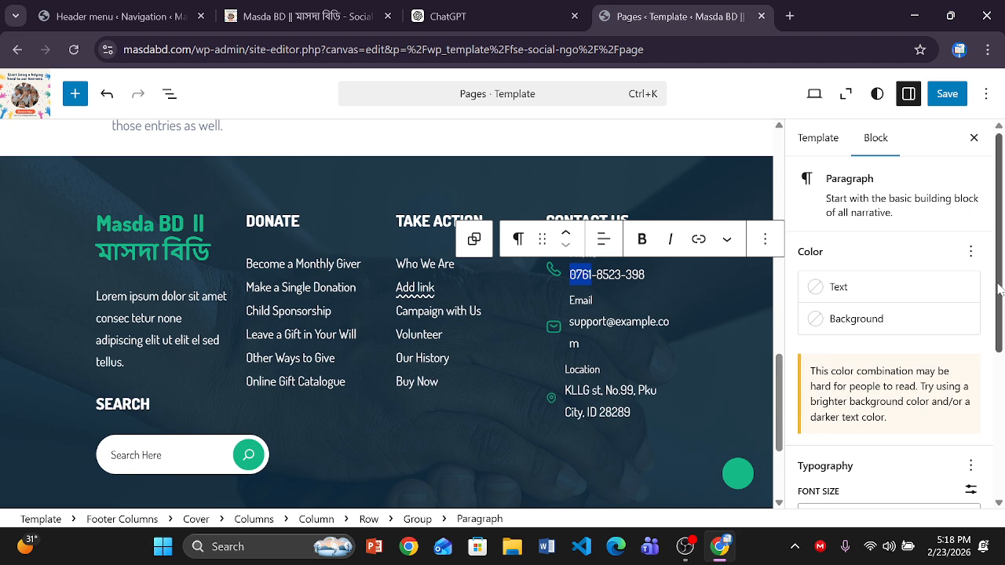
left_click_drag(998, 290, 1001, 250)
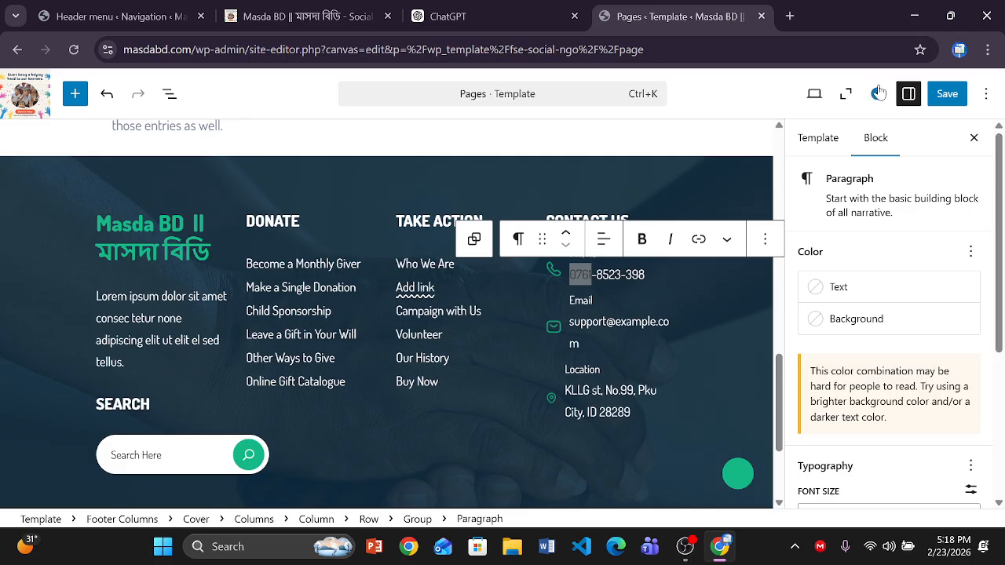
left_click_drag(996, 202, 998, 337)
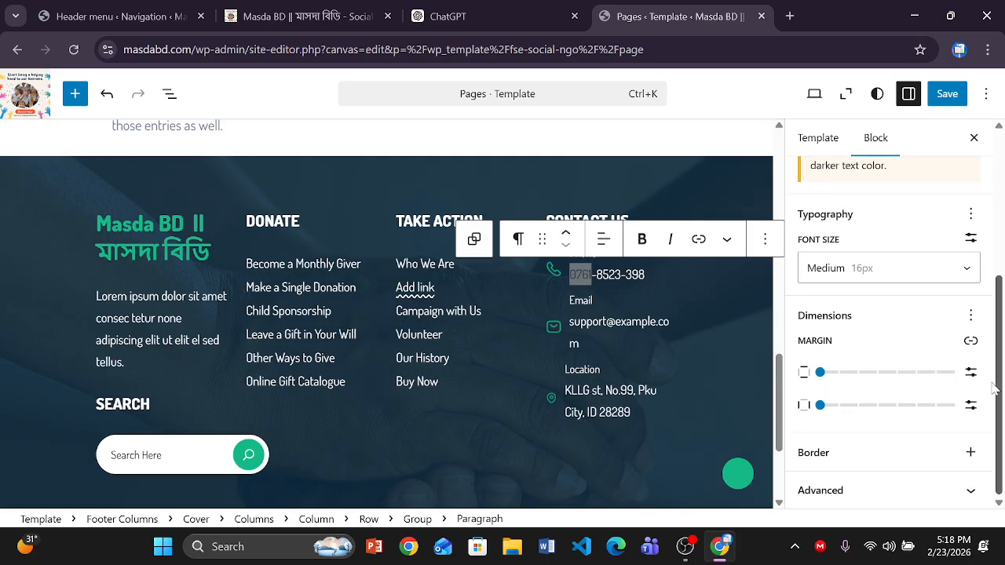
left_click(891, 494)
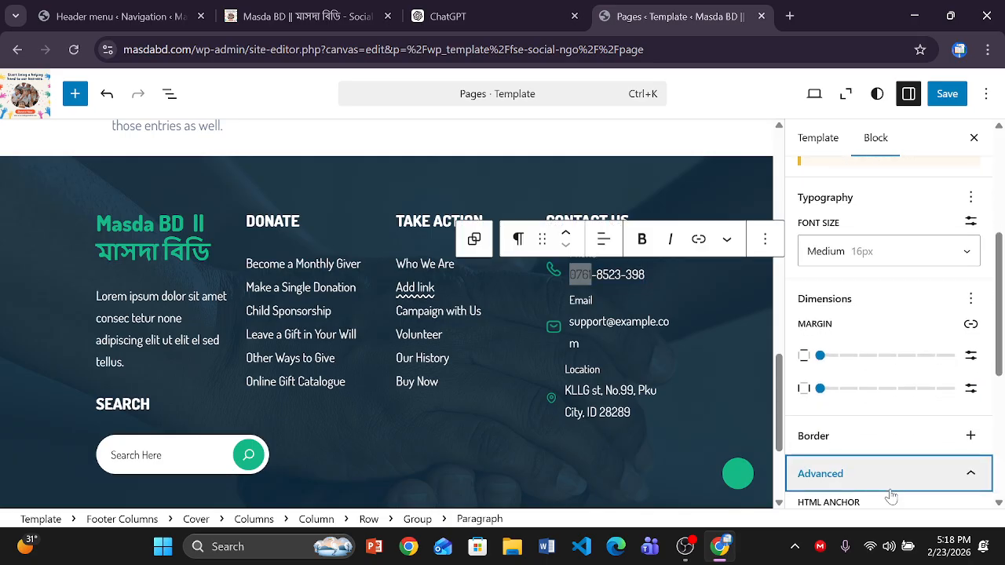
- Select the Footer Columns part from the template overview
left_click_drag(999, 318, 1000, 199)
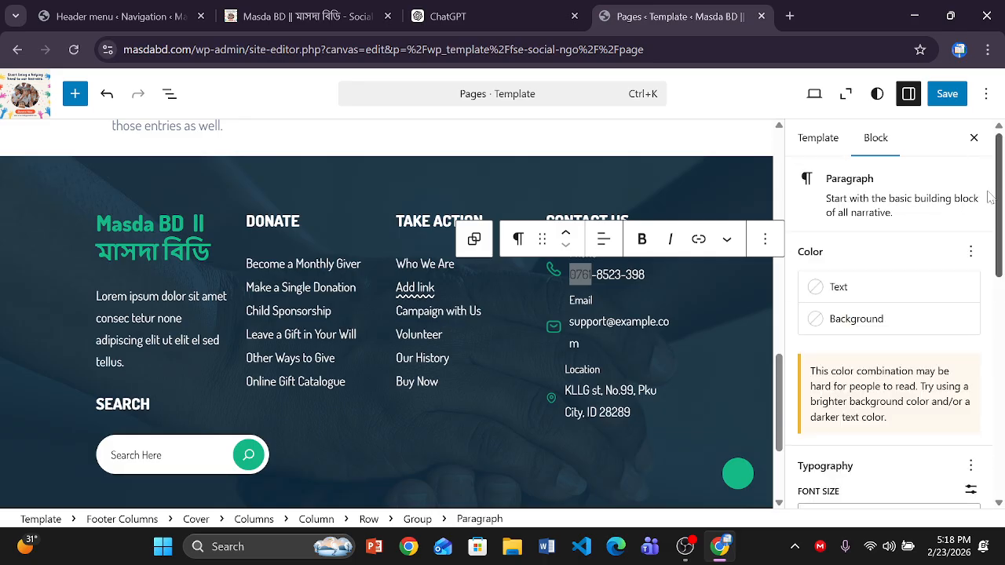
left_click(819, 138)
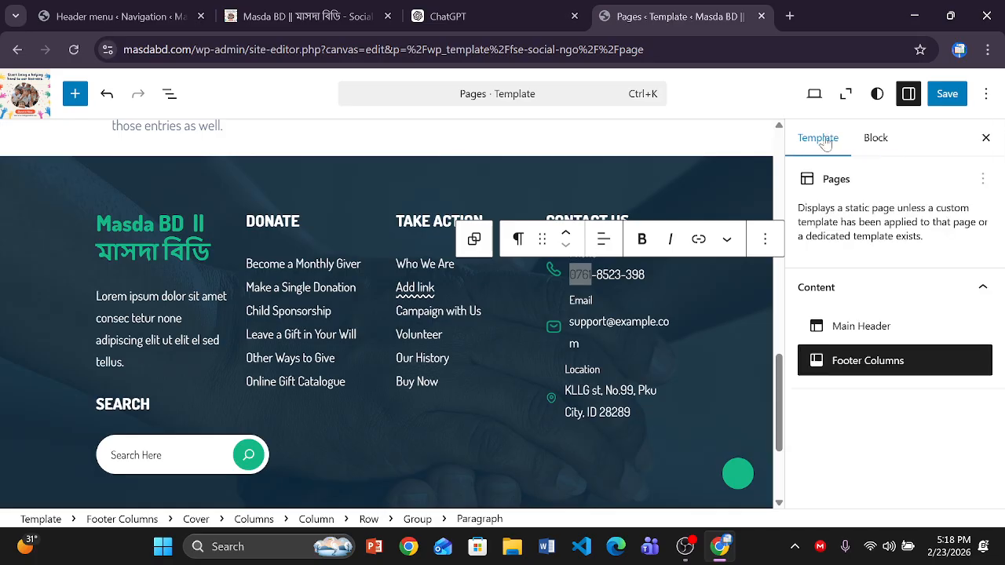
left_click(877, 367)
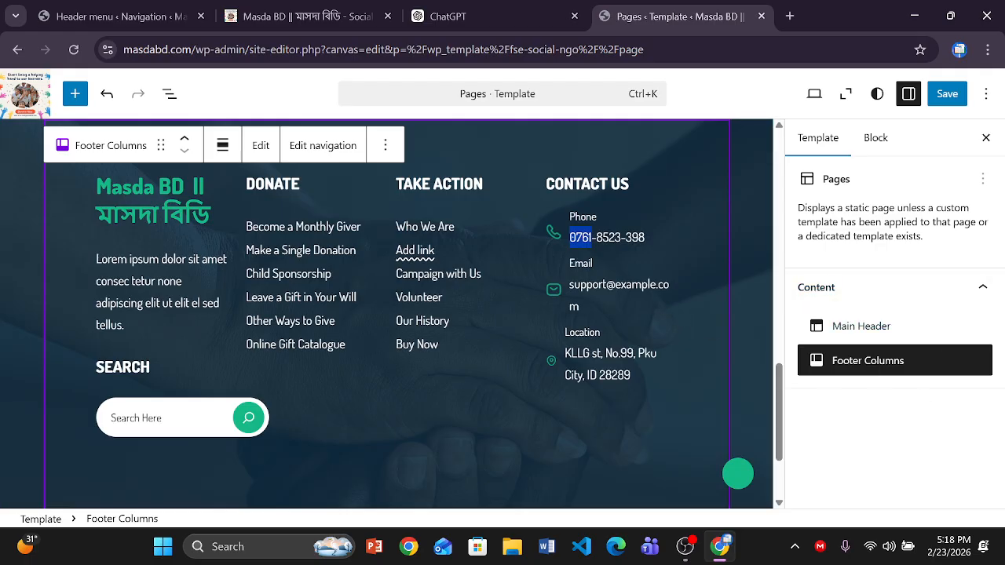
- Trim the footer's sample email so it reads smple.com
left_click(632, 285)
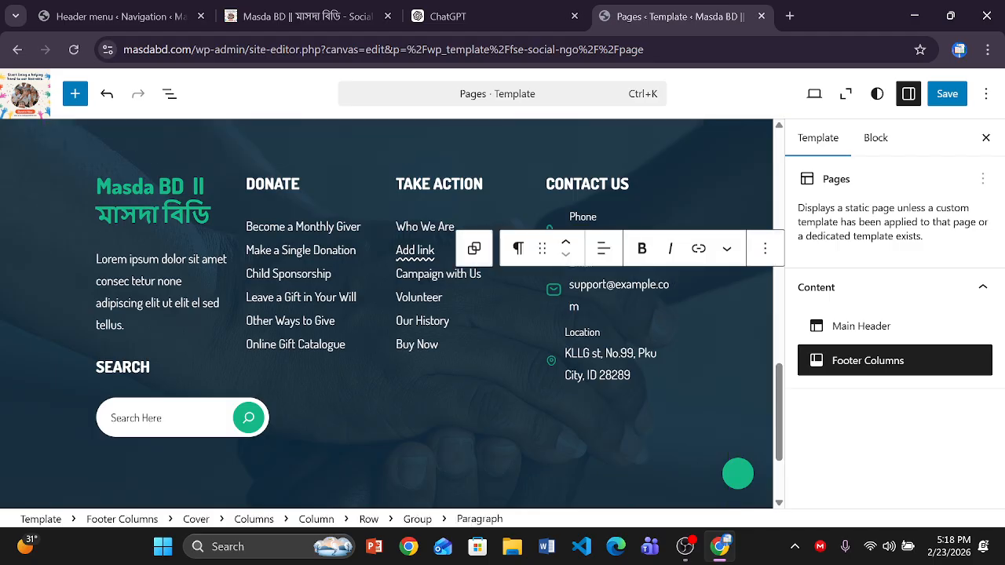
key("BackSpace")
key("BackSpace")
key("BackSpace")
key("BackSpace")
key("BackSpace")
key("BackSpace")
key("BackSpace")
key("BackSpace")
key("BackSpace")
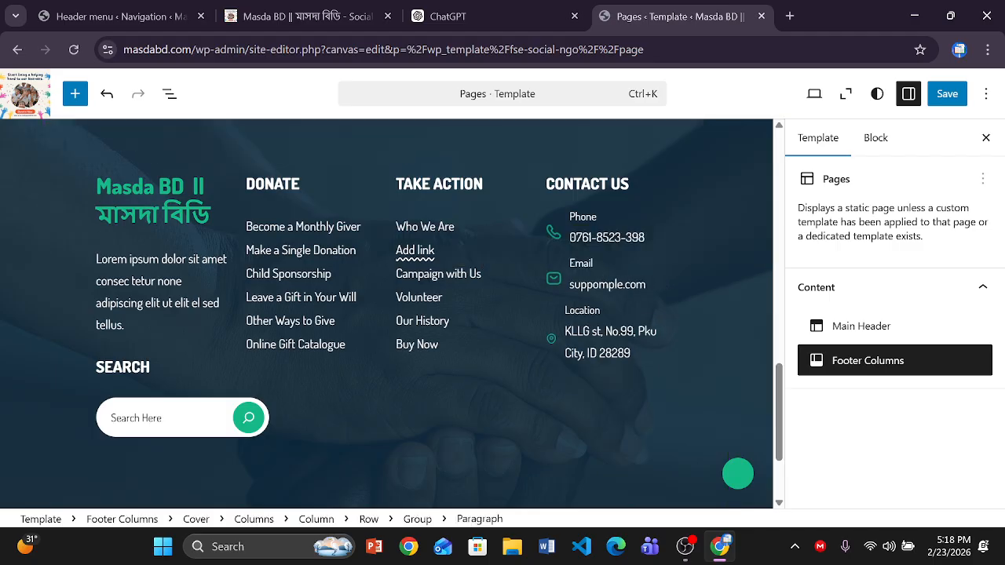
key("BackSpace")
left_click(643, 281)
left_click(729, 269)
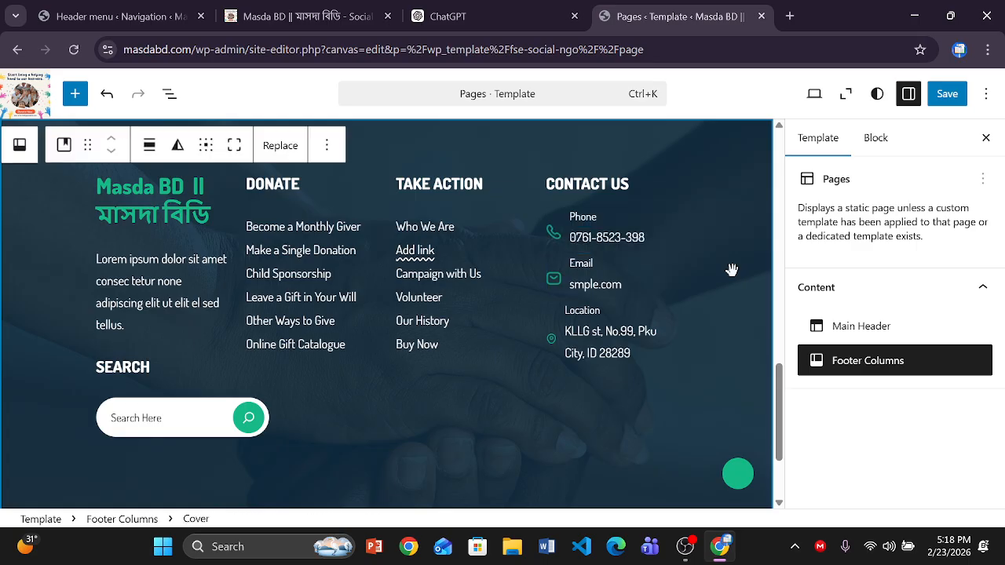
- Replace the footer's old phone number with the new contact number
double_click(609, 237)
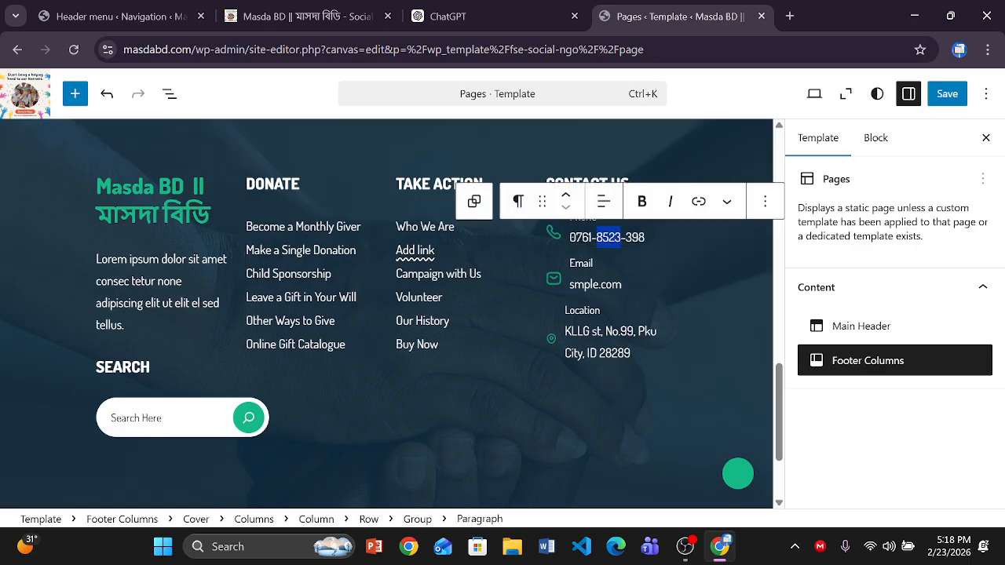
key("BackSpace")
key("BackSpace")
key("BackSpace")
key("BackSpace")
key("BackSpace")
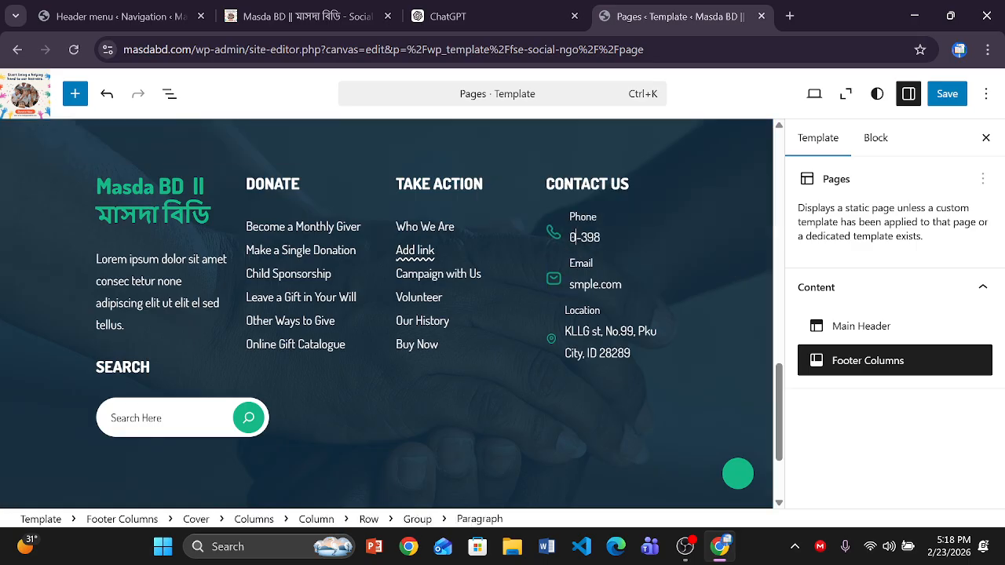
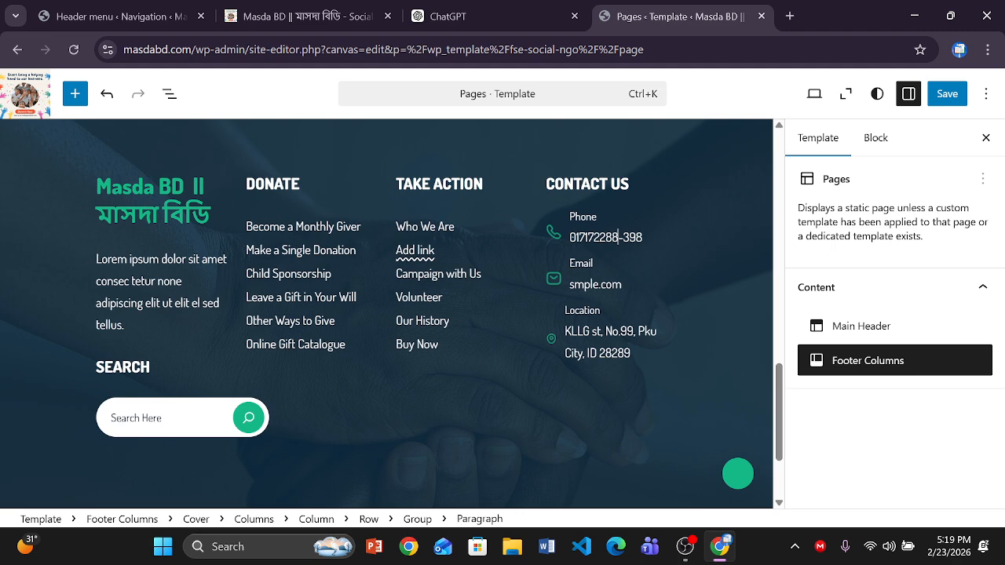
key("Right")
key("Right")
key("Right")
key("Right")
key("BackSpace")
key("BackSpace")
key("BackSpace")
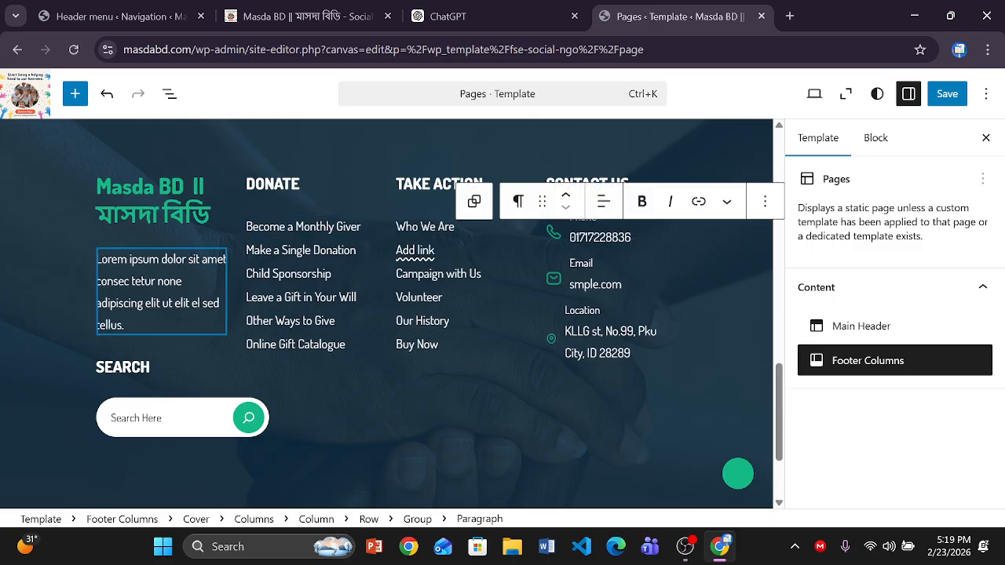
left_click(151, 280)
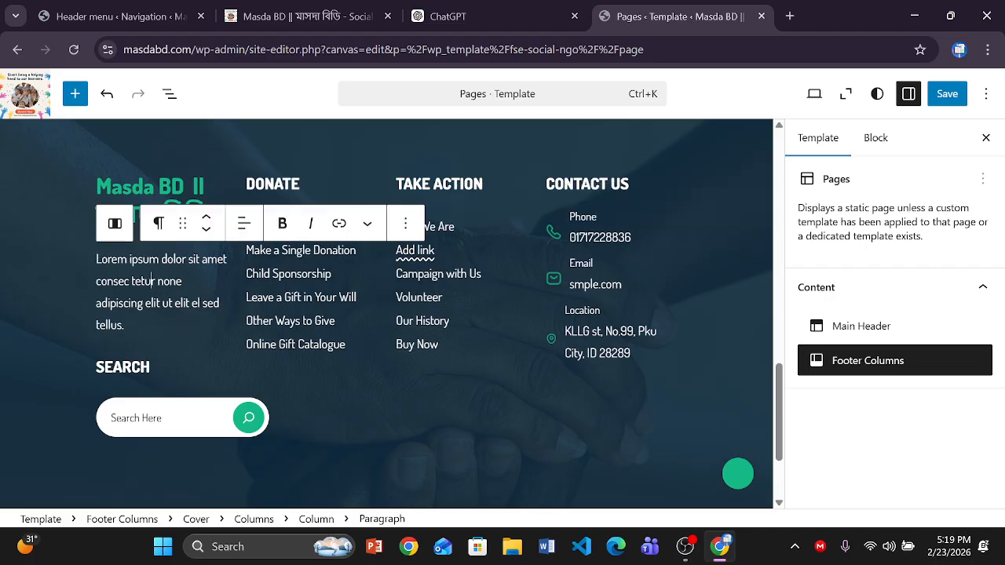
- Save the Pages template and its Footer Columns part
left_click(946, 98)
left_click(948, 102)
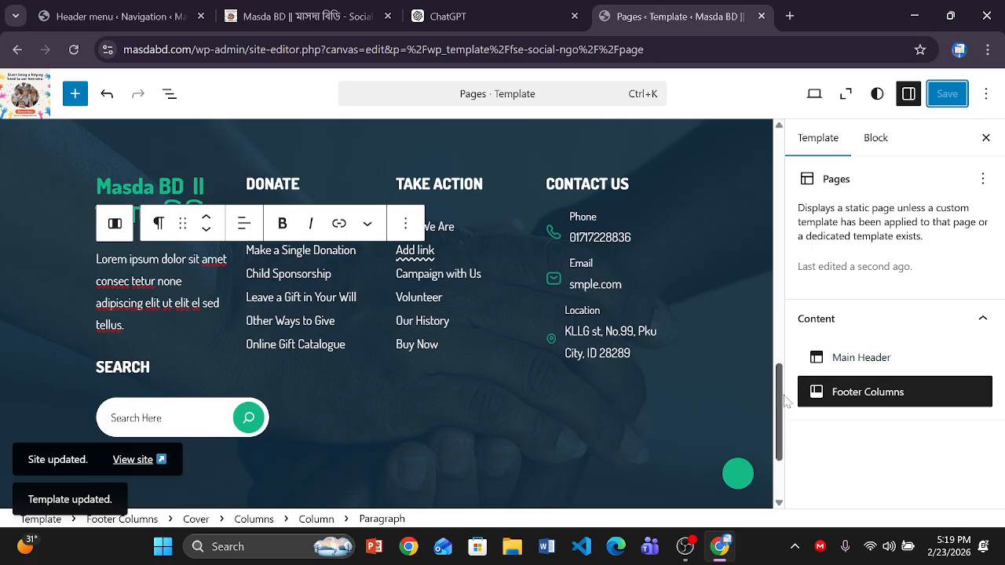
left_click_drag(779, 392, 777, 157)
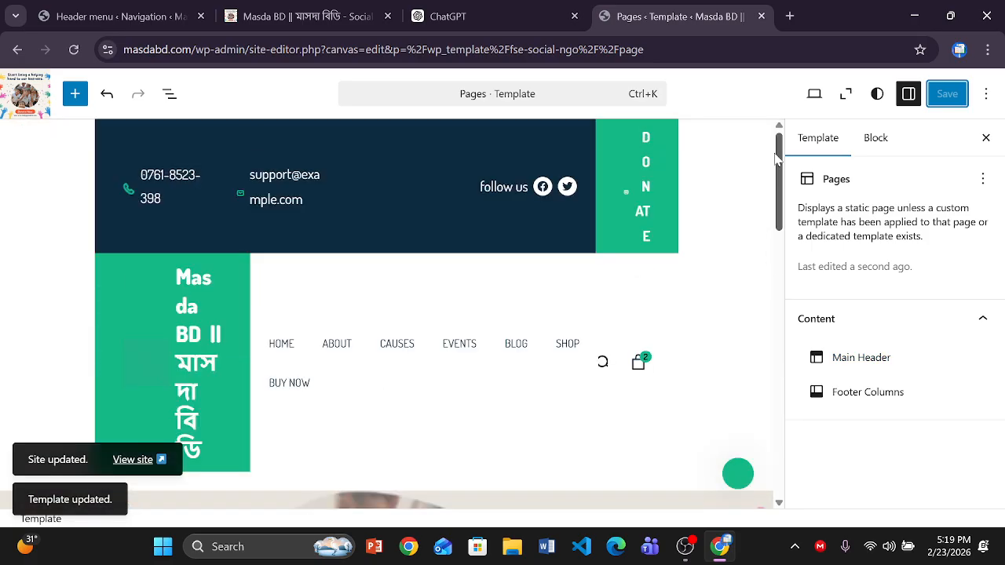
- Replace the header's sample phone number with the new contact number
left_click(394, 350)
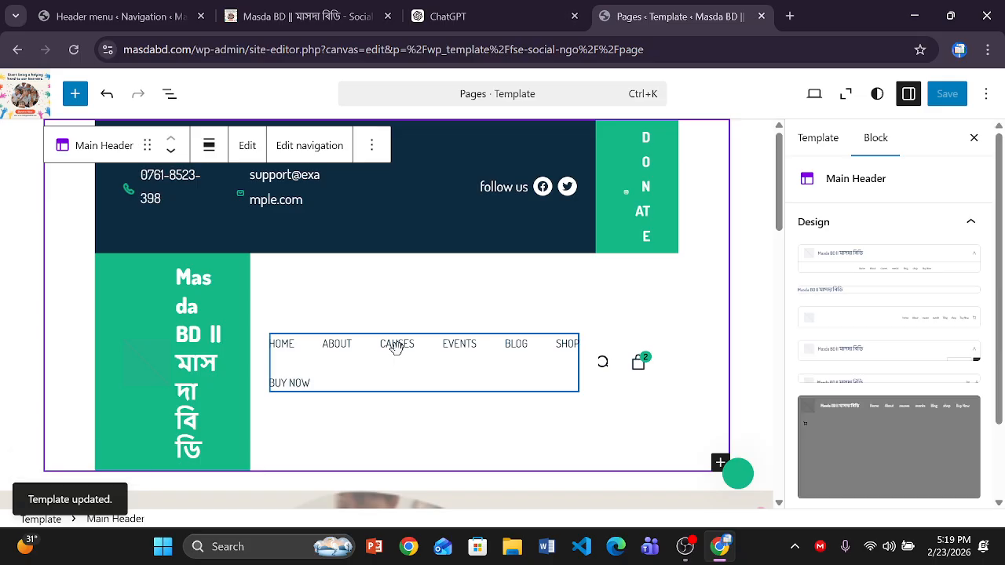
double_click(396, 344)
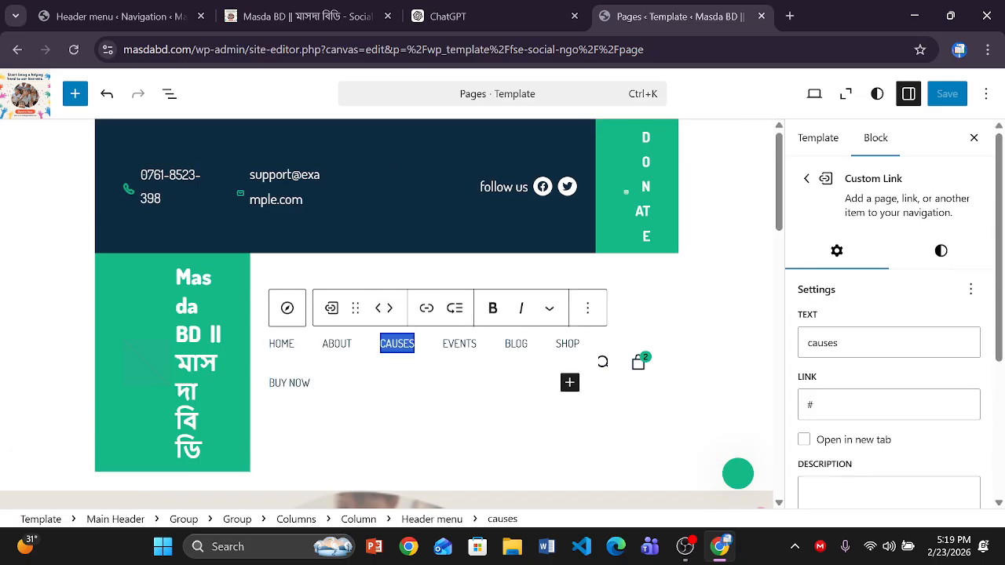
left_click(824, 405)
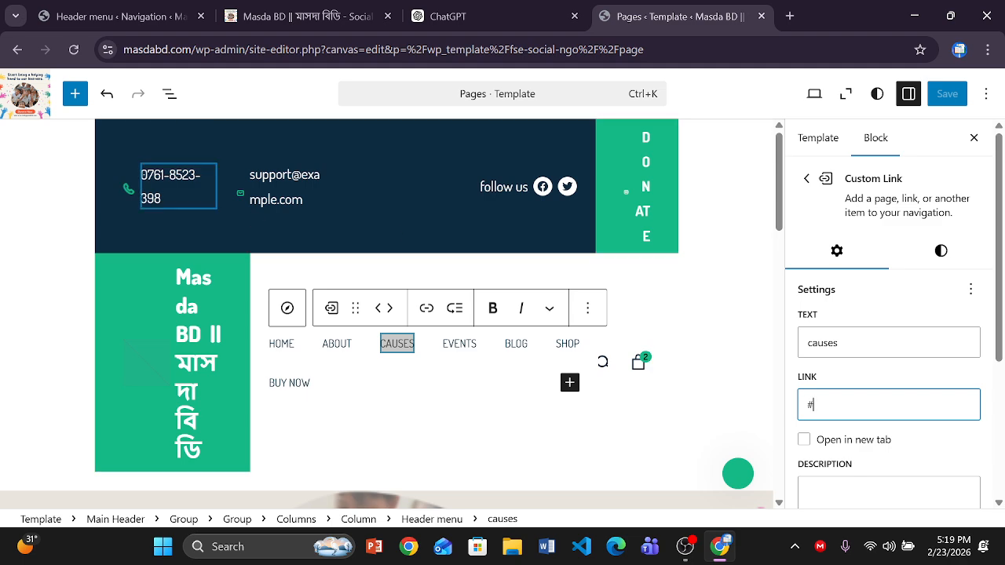
left_click(160, 199)
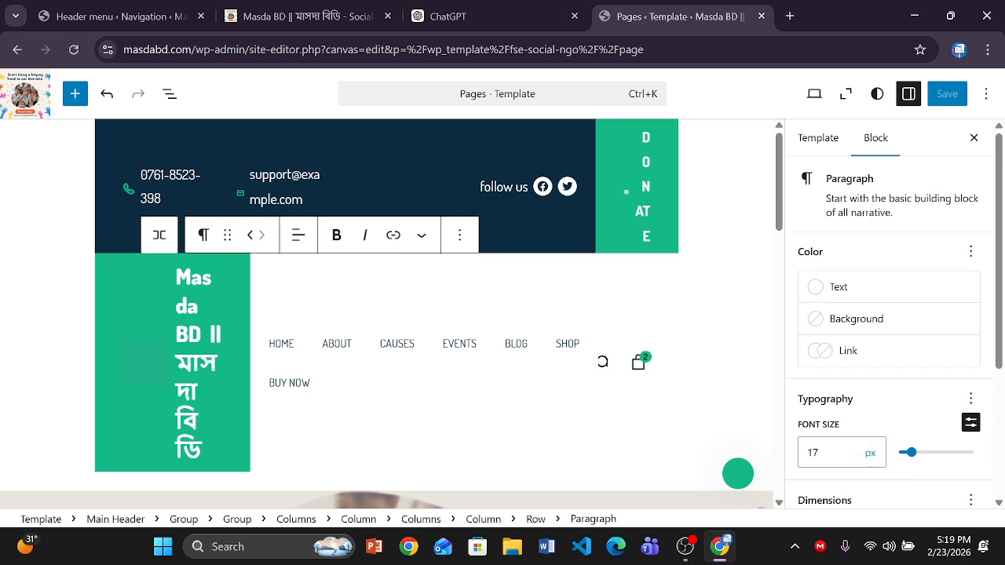
key("ctrl+a")
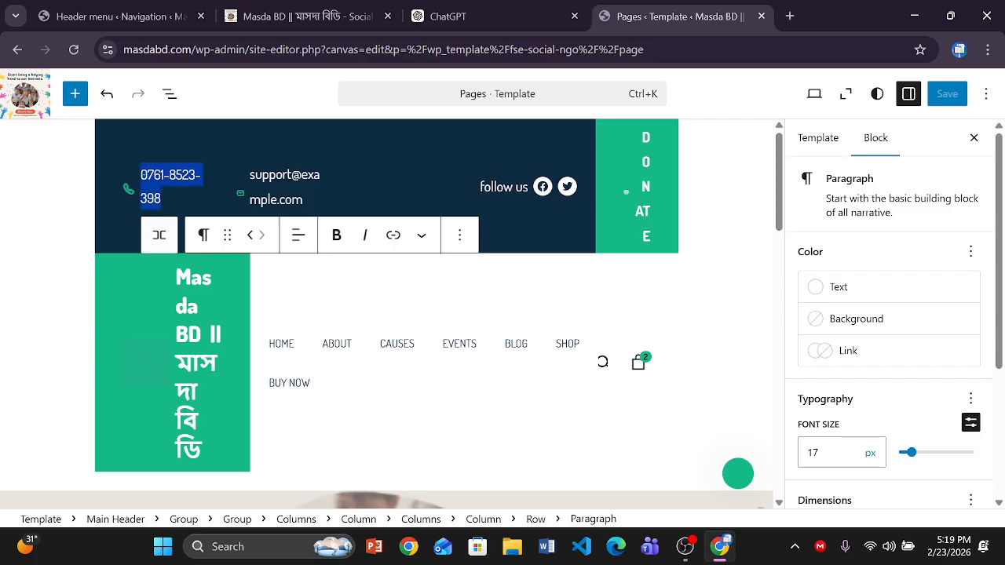
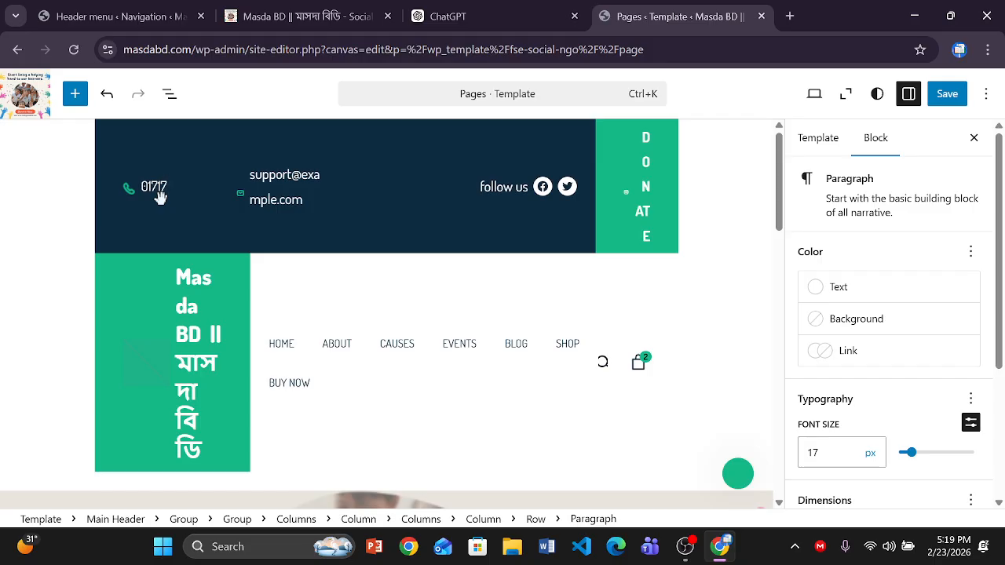
- Check the header's Facebook and Twitter icon links, keeping them unchanged
left_click(491, 186)
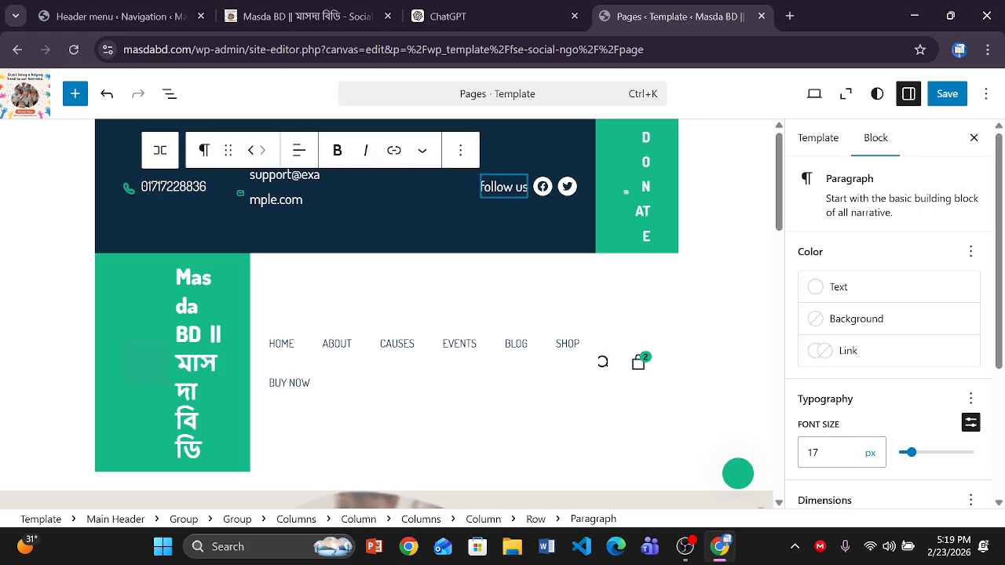
left_click(547, 193)
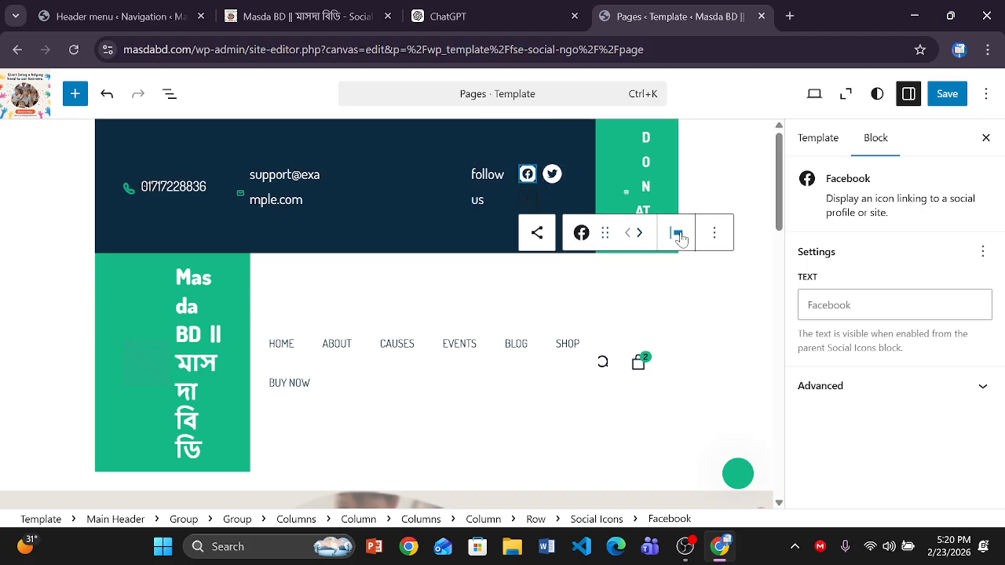
left_click(551, 174)
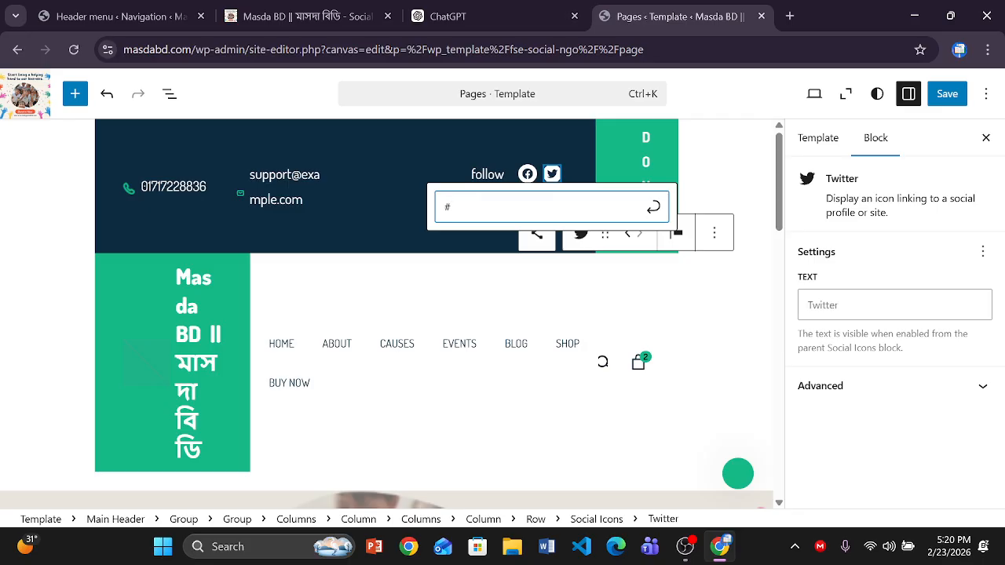
left_click(526, 172)
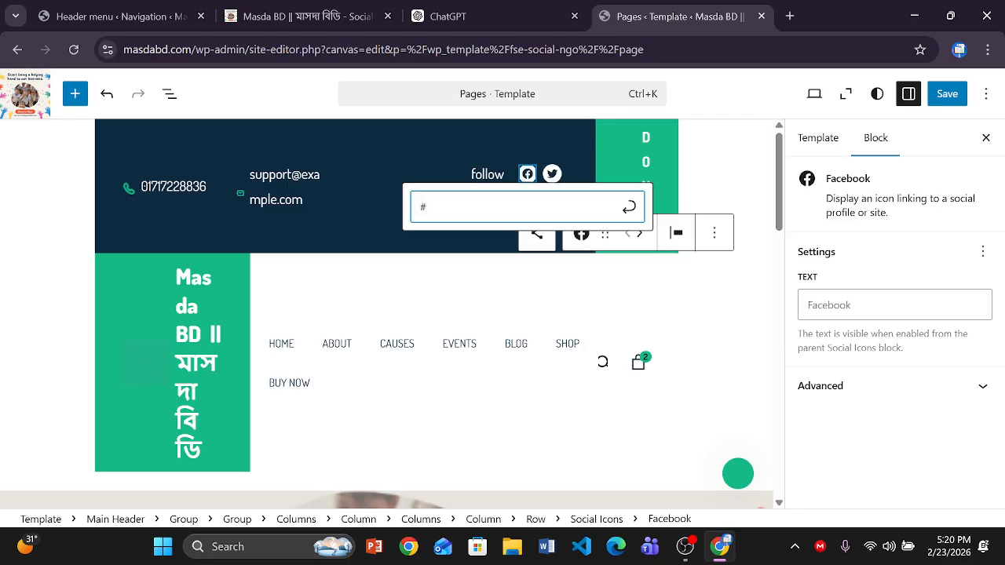
left_click(629, 208)
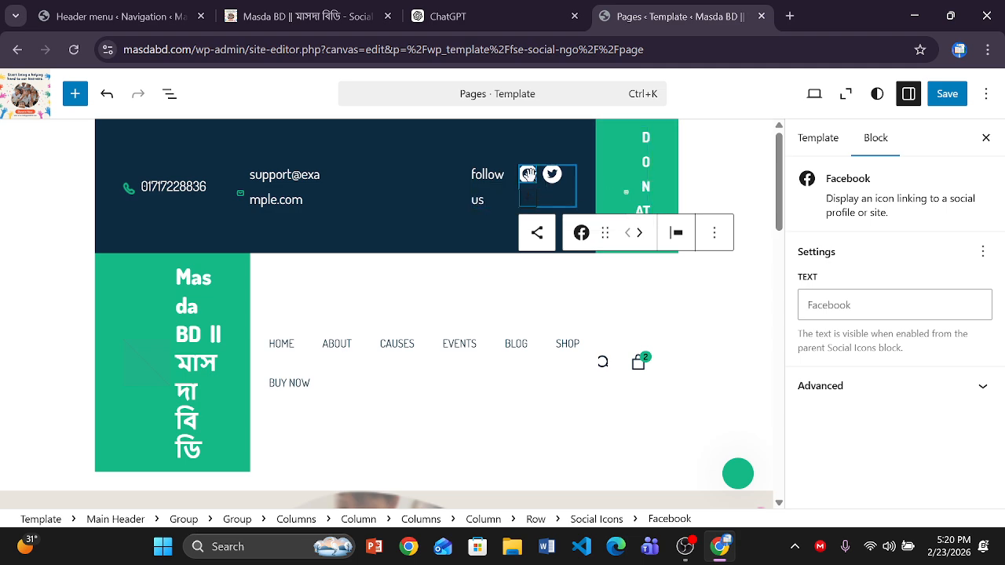
left_click(659, 161)
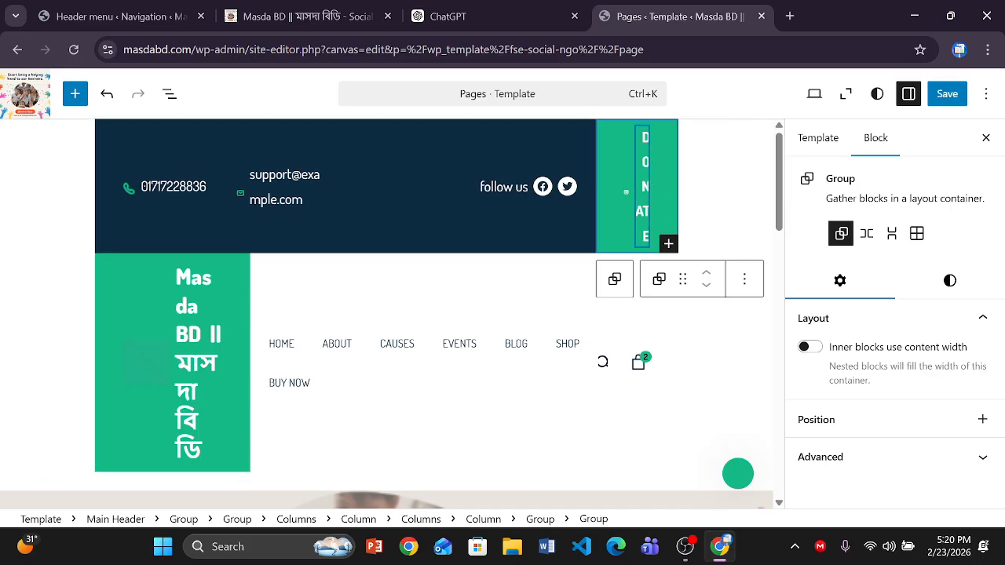
- Open the header DONATE link's # address for editing, then open a new browser tab
double_click(644, 189)
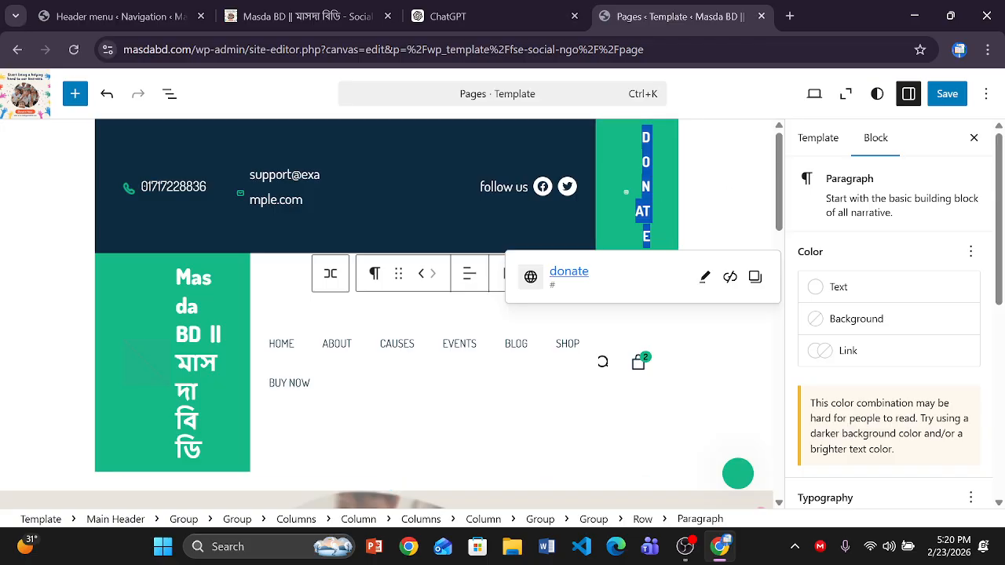
left_click(552, 288)
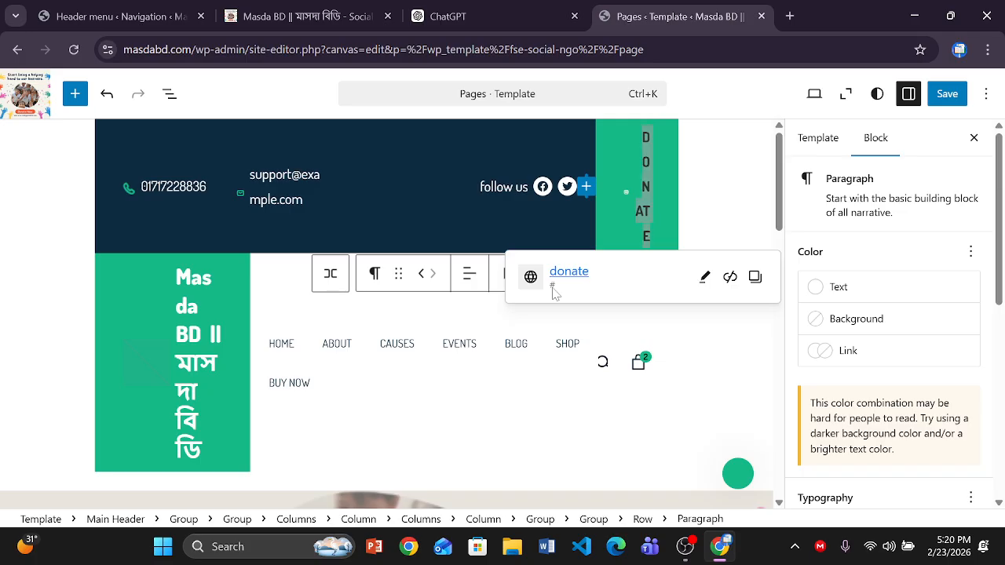
left_click(704, 277)
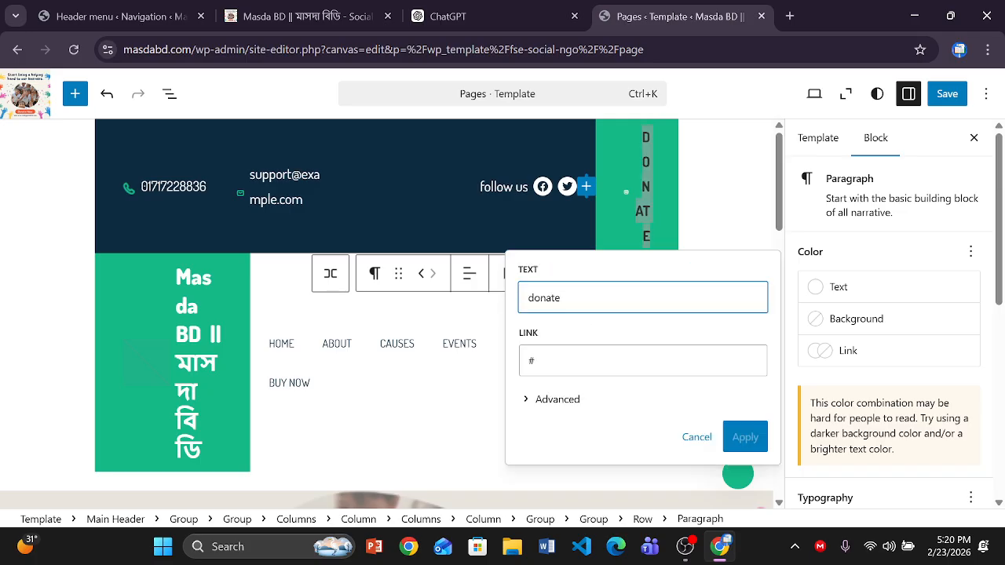
left_click(536, 361)
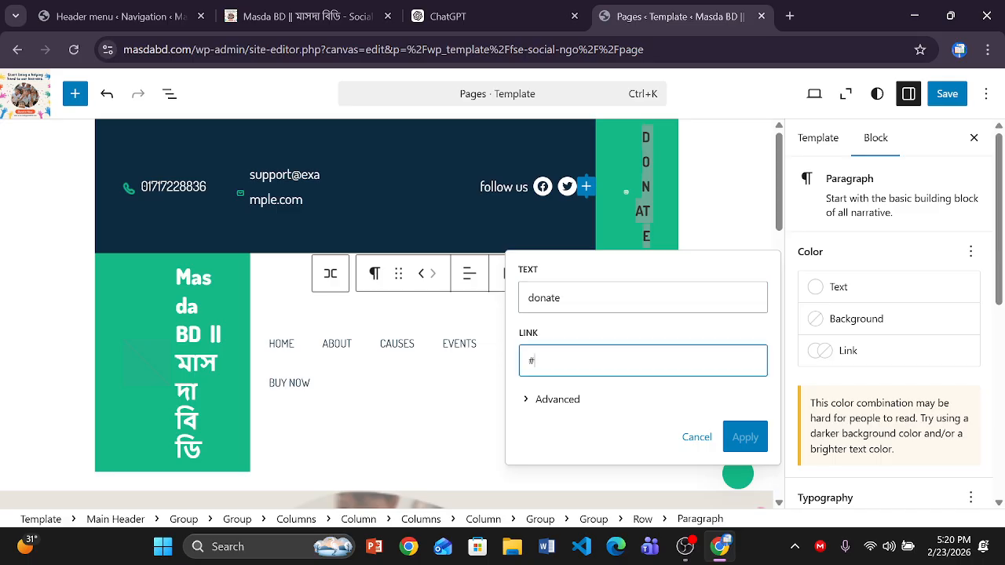
left_click(791, 16)
- Search Google for 'whatsapp link with phone number' and open the Walink result
type("w")
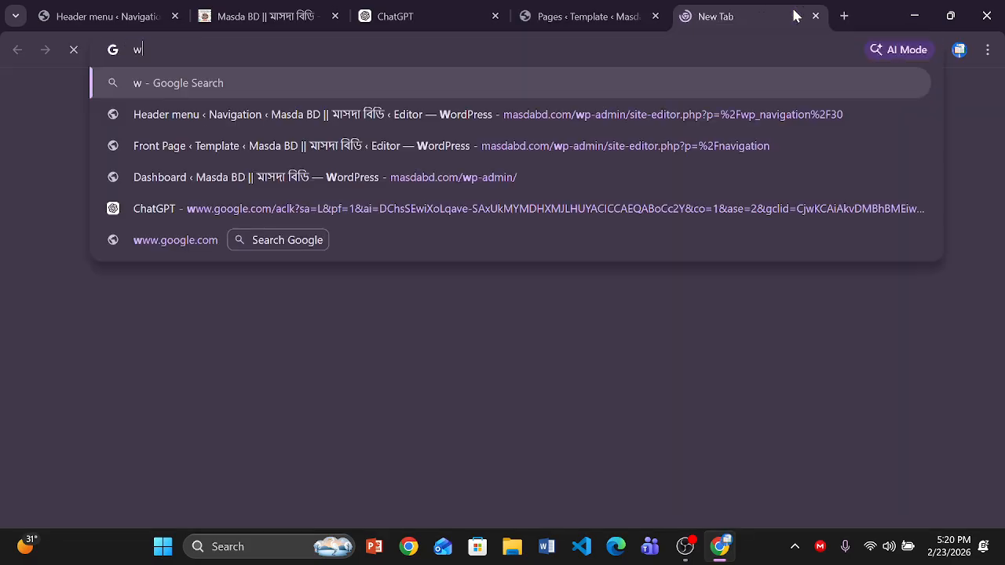
type("hats")
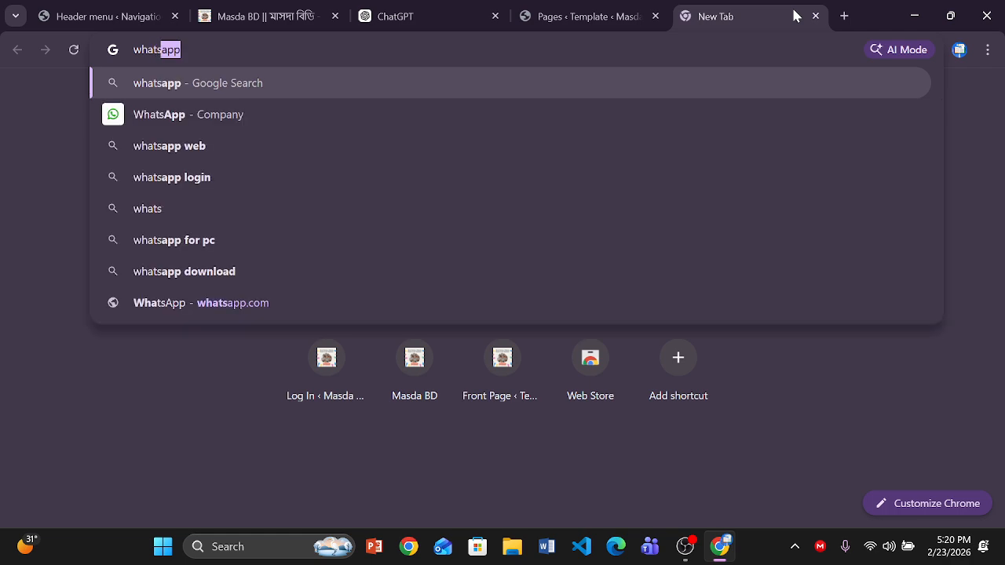
type("app l")
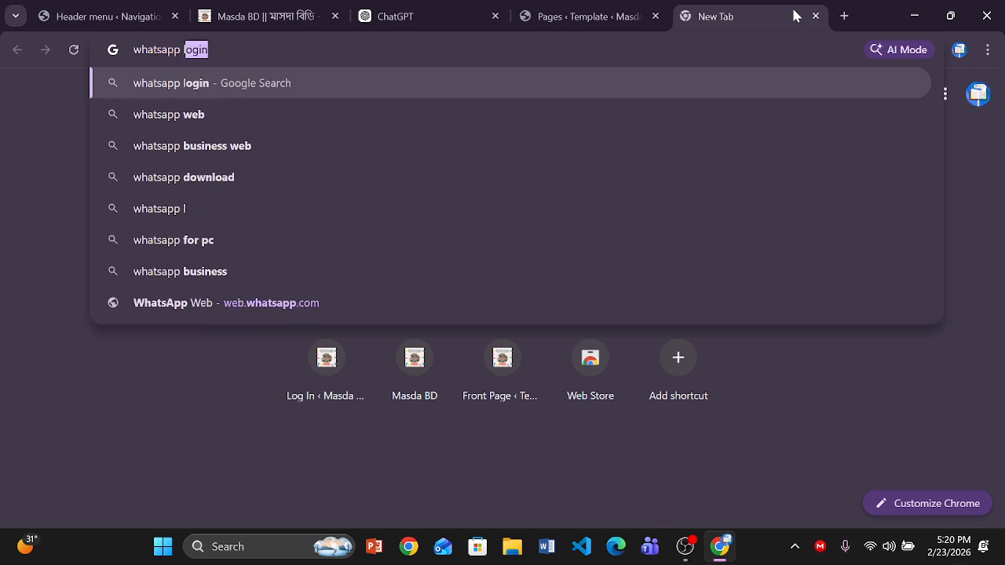
type("ink")
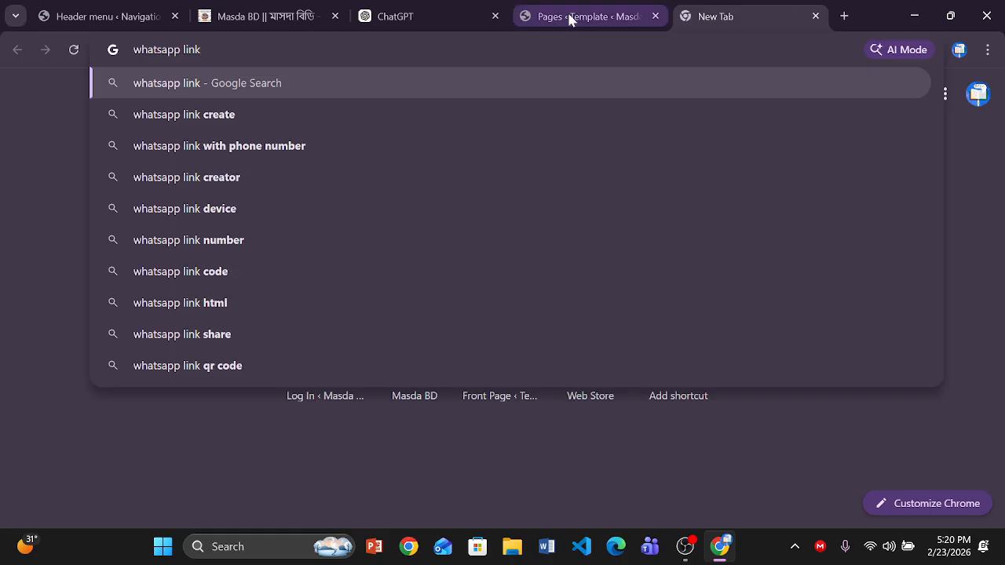
left_click(338, 141)
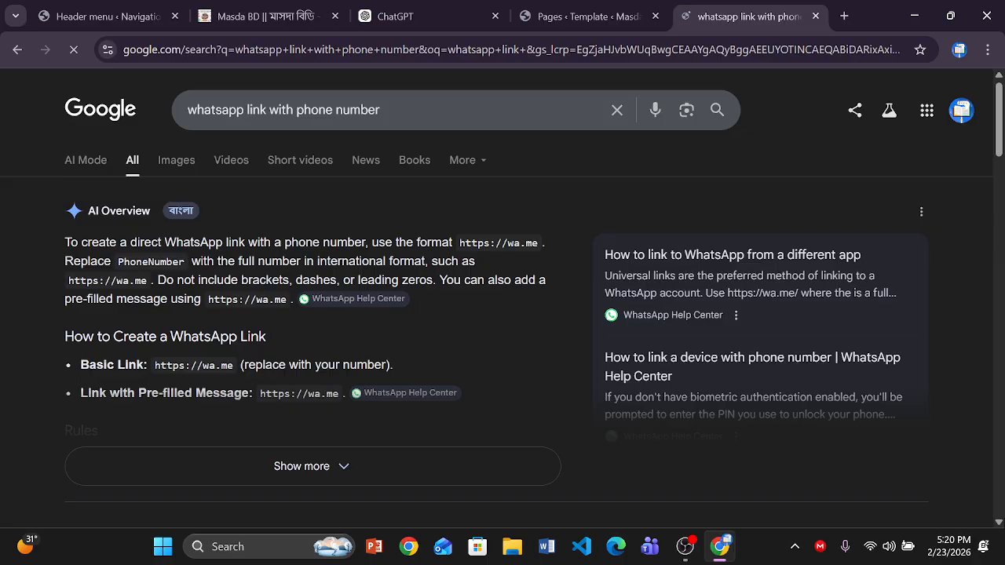
left_click(998, 523)
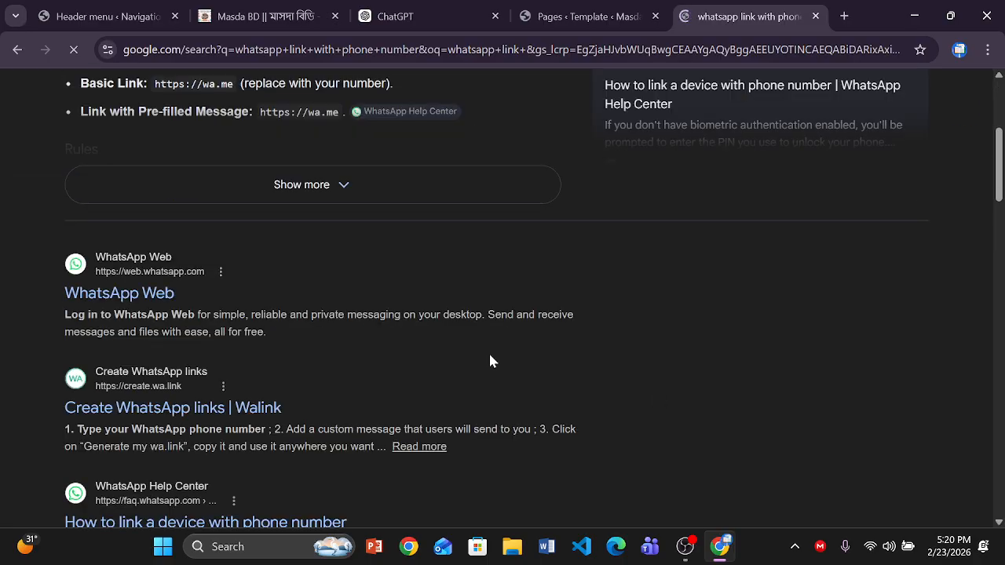
left_click(145, 409)
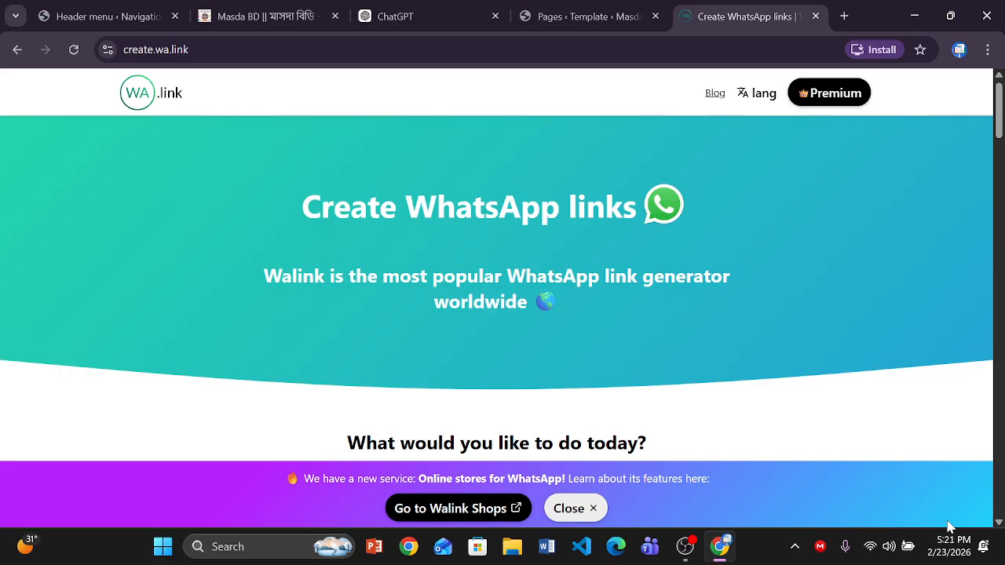
- Enter the contact phone number in wa.link's free link creation form
scroll(999, 524, "down", 1)
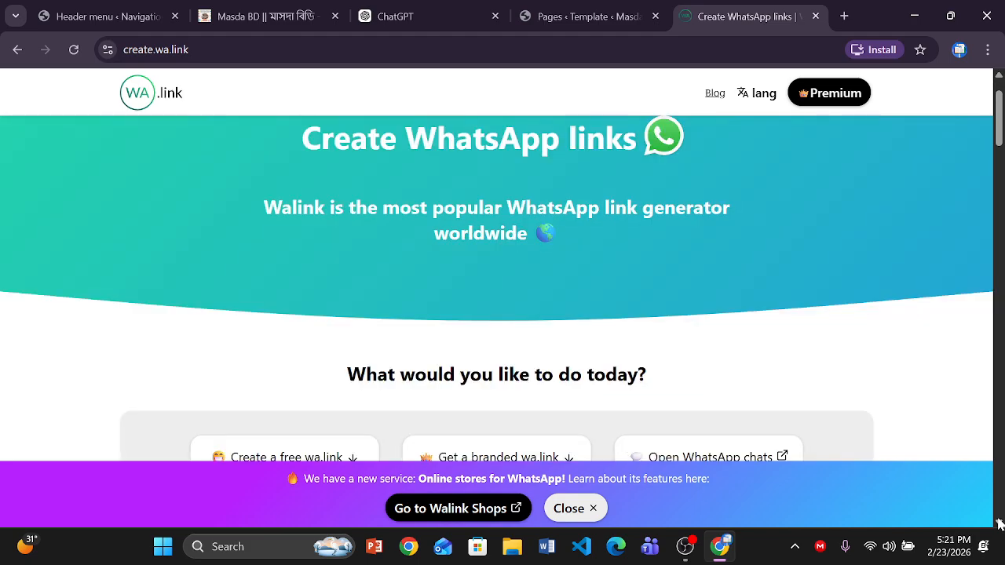
scroll(353, 181, "down", 4)
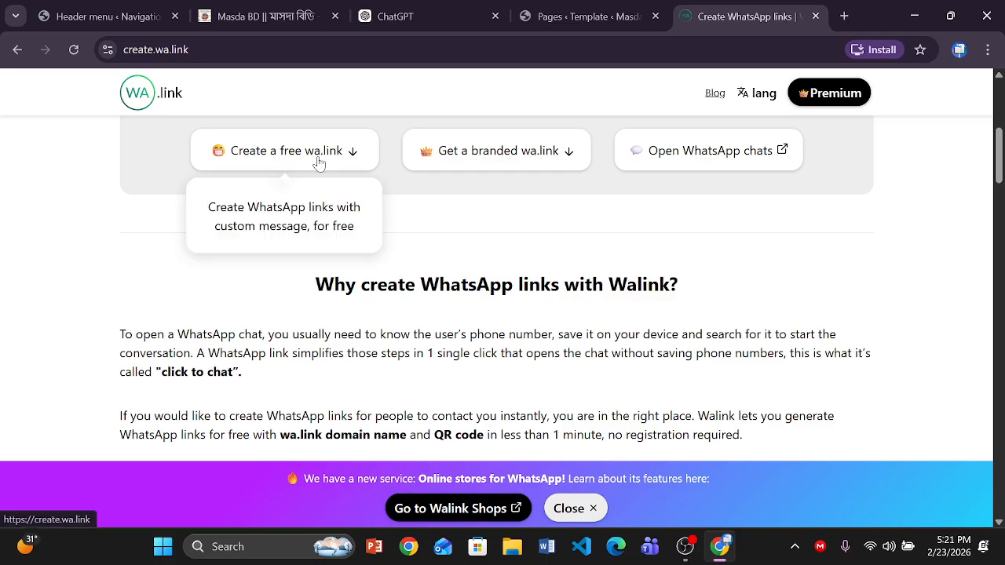
left_click(318, 162)
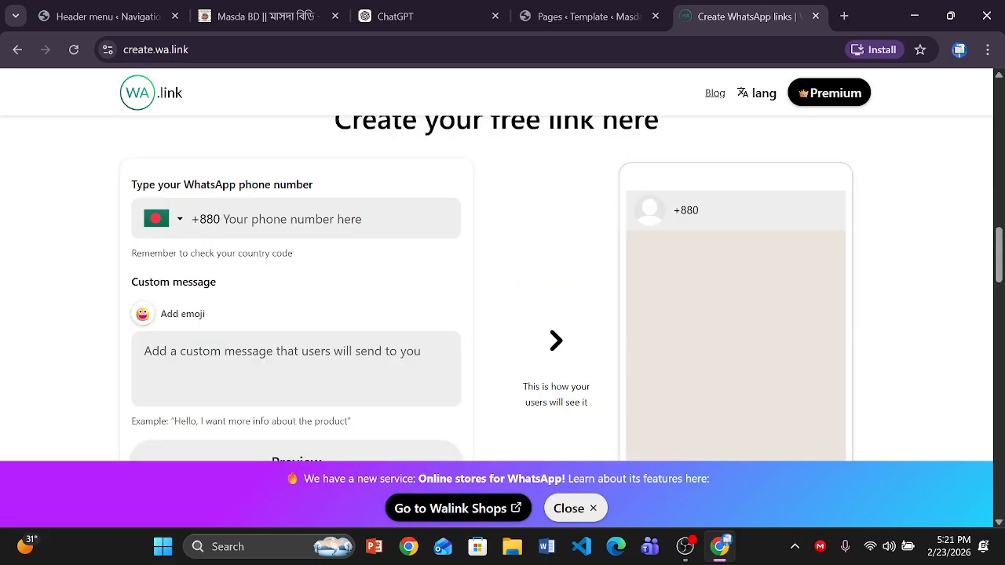
left_click(292, 218)
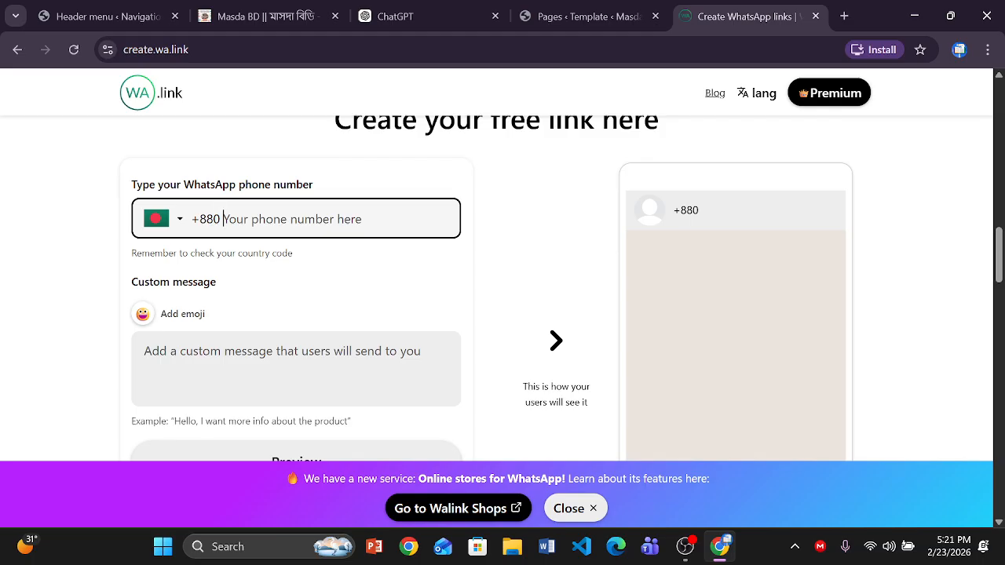
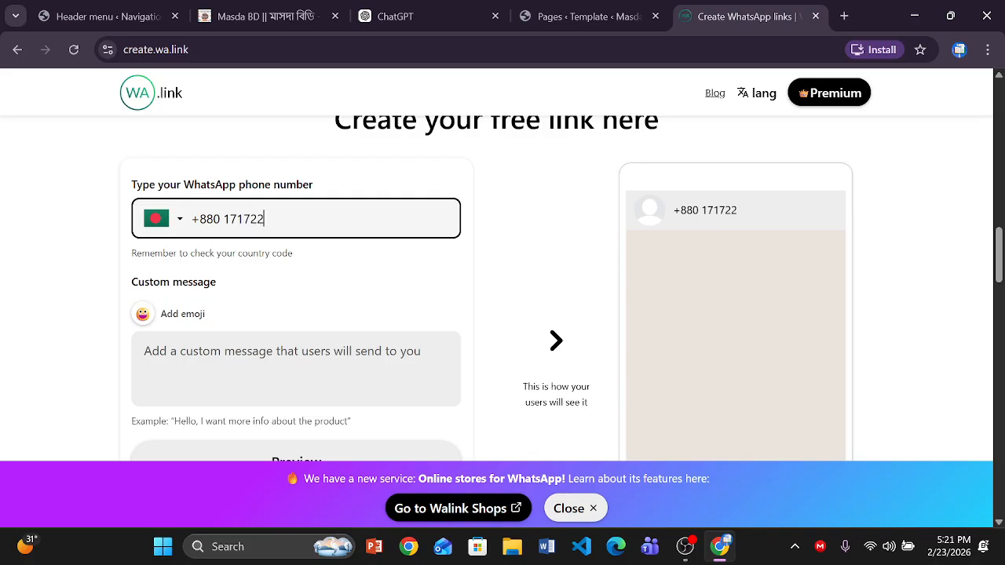
left_click(554, 340)
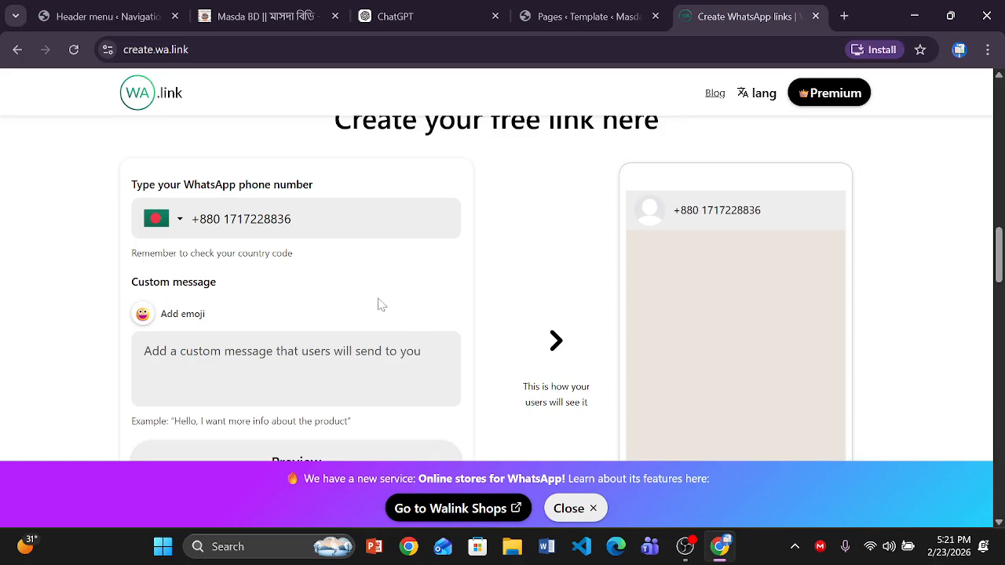
- Generate the wa.link/teyy7n short link and copy it
scroll(380, 304, "down", 2)
left_click(263, 394)
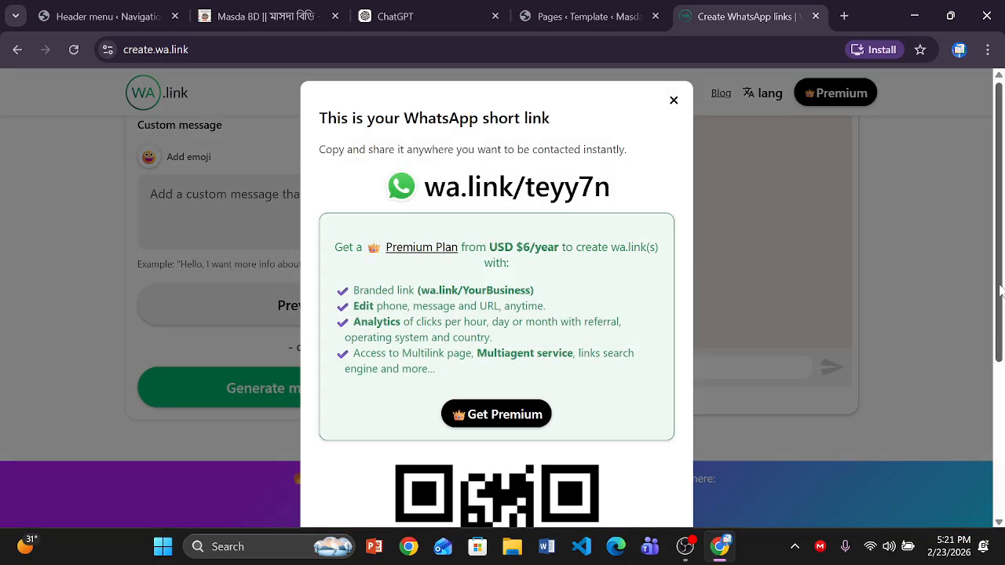
left_click_drag(998, 282, 700, 477)
left_click_drag(999, 357, 993, 498)
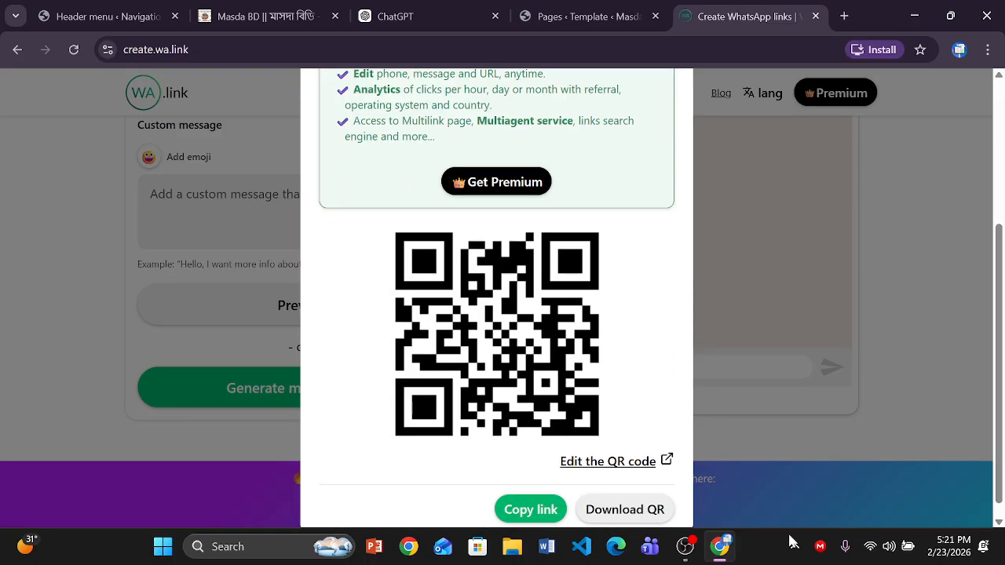
left_click(532, 511)
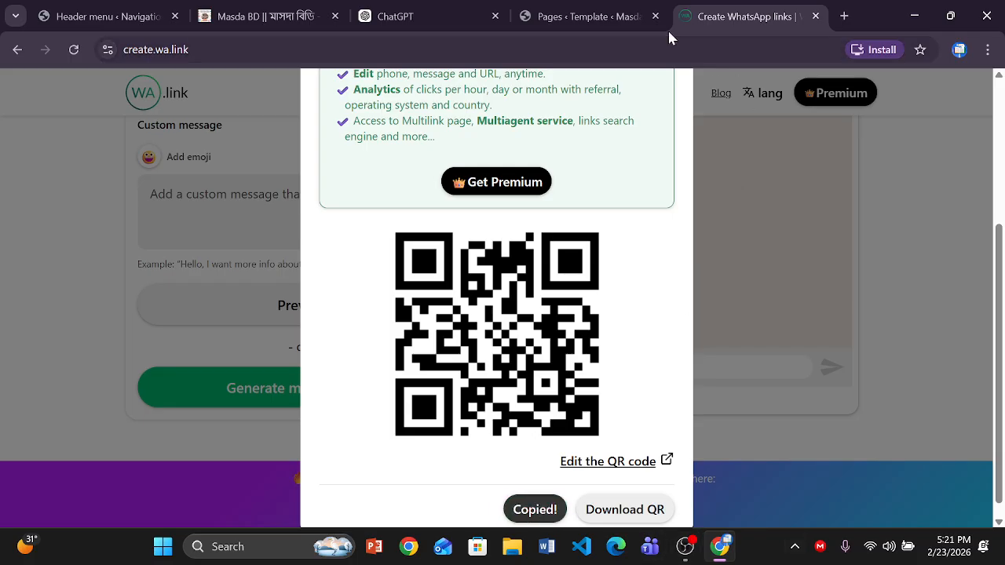
left_click(600, 24)
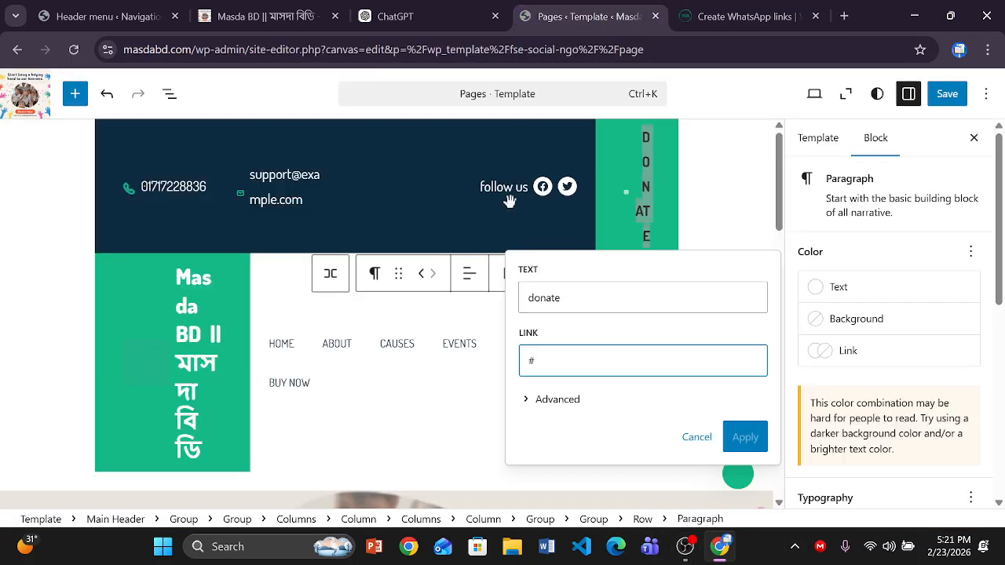
key("ctrl+a")
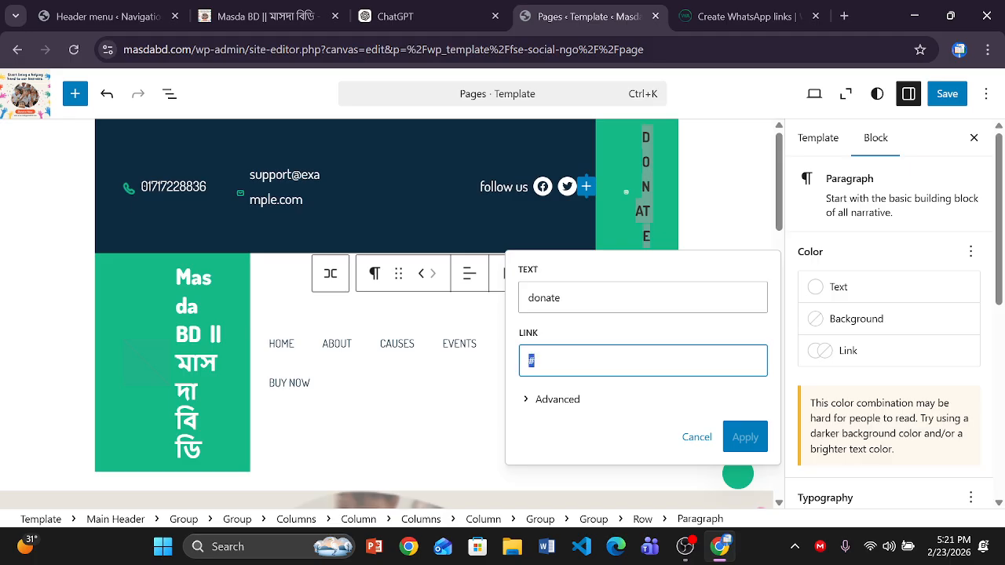
key("ctrl+v")
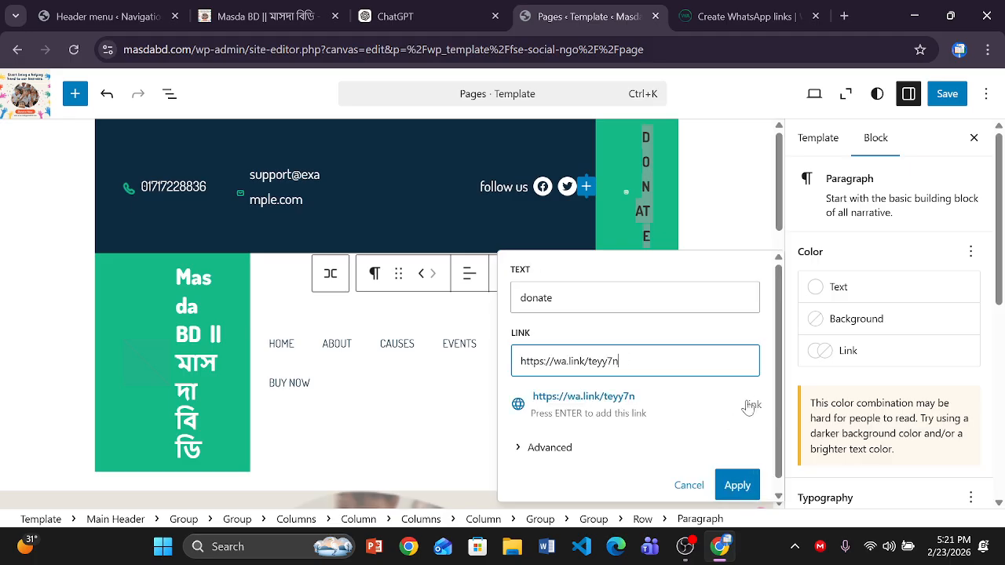
left_click(738, 484)
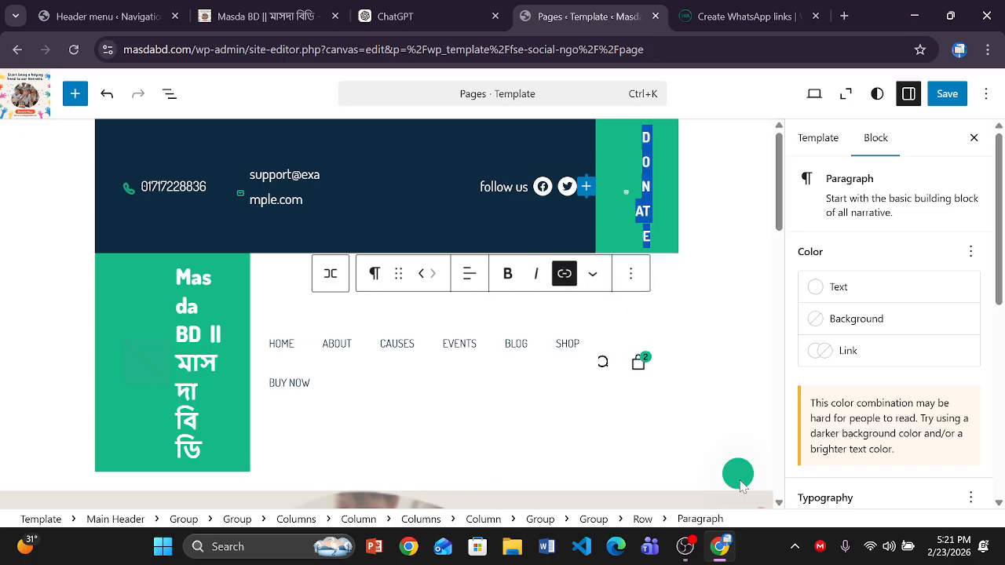
- Save the updated Pages template
left_click(946, 94)
left_click(950, 96)
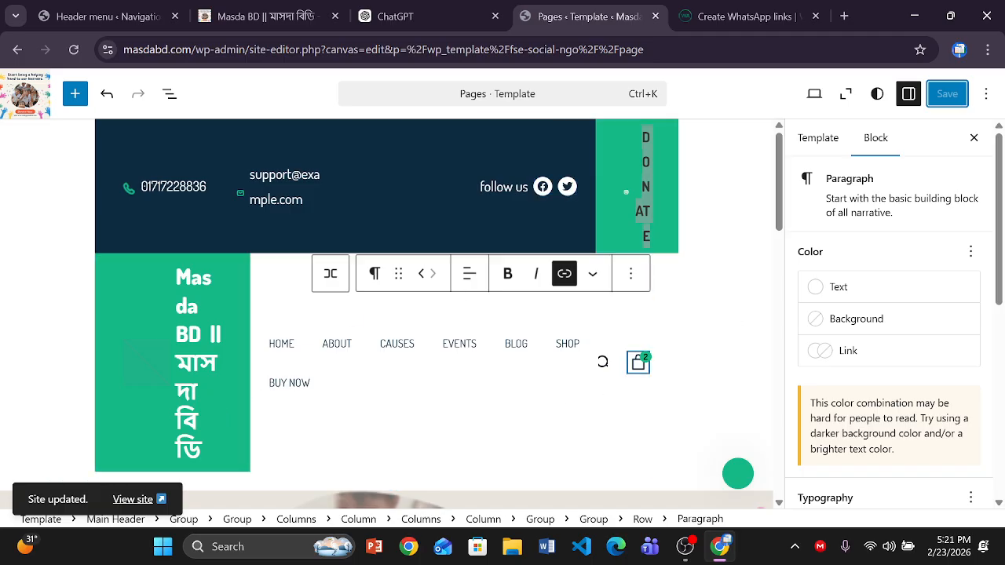
left_click_drag(1000, 196, 993, 361)
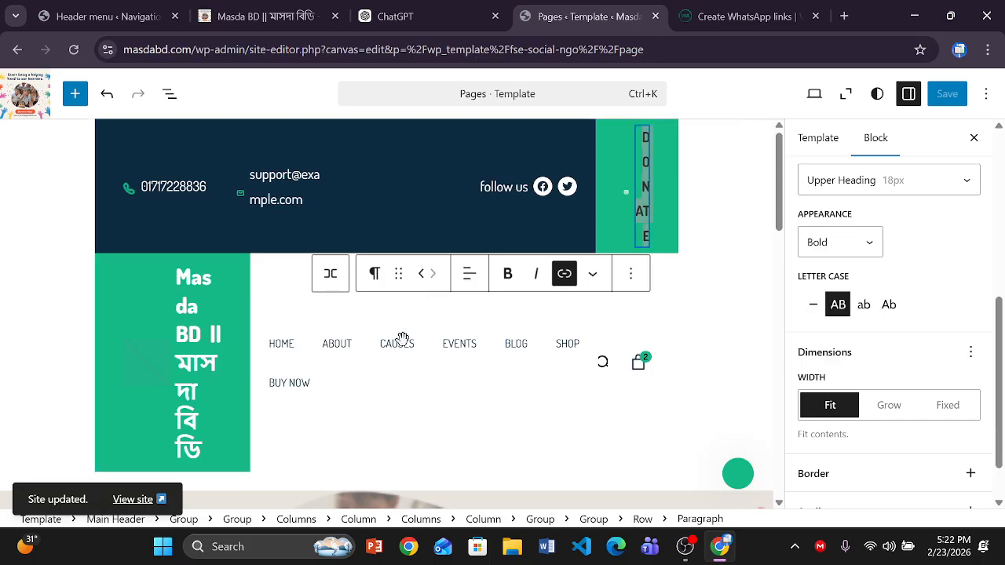
- Exit the Site Editor, open the live site in a new tab, and go to the admin Dashboard
left_click(29, 94)
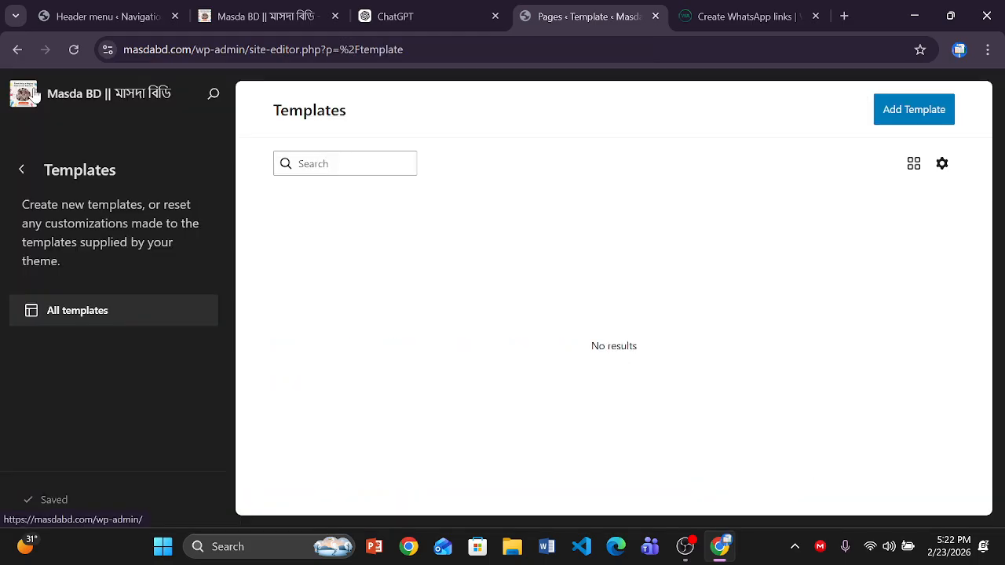
left_click(69, 94)
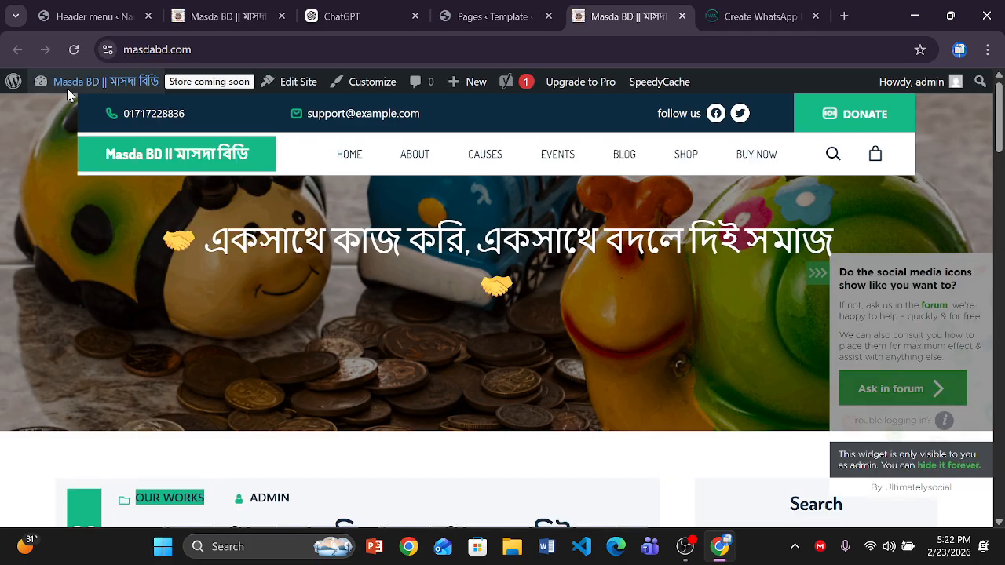
mouse_move(67, 88)
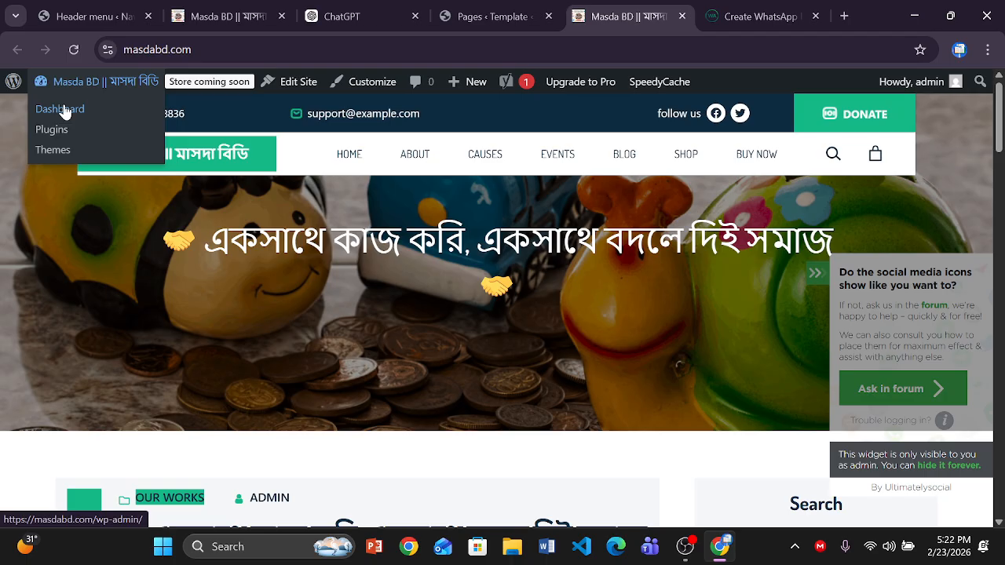
left_click(63, 110)
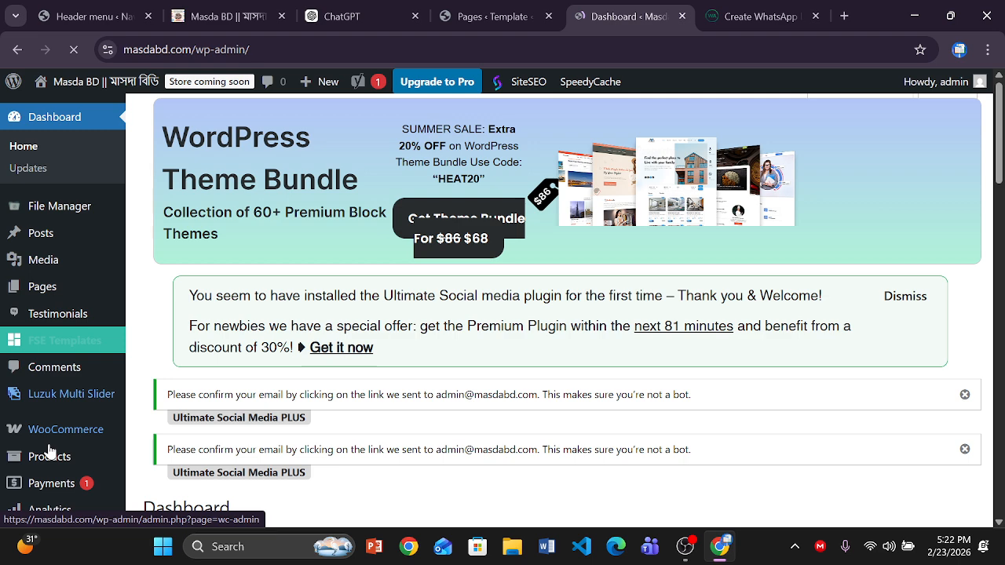
mouse_move(59, 434)
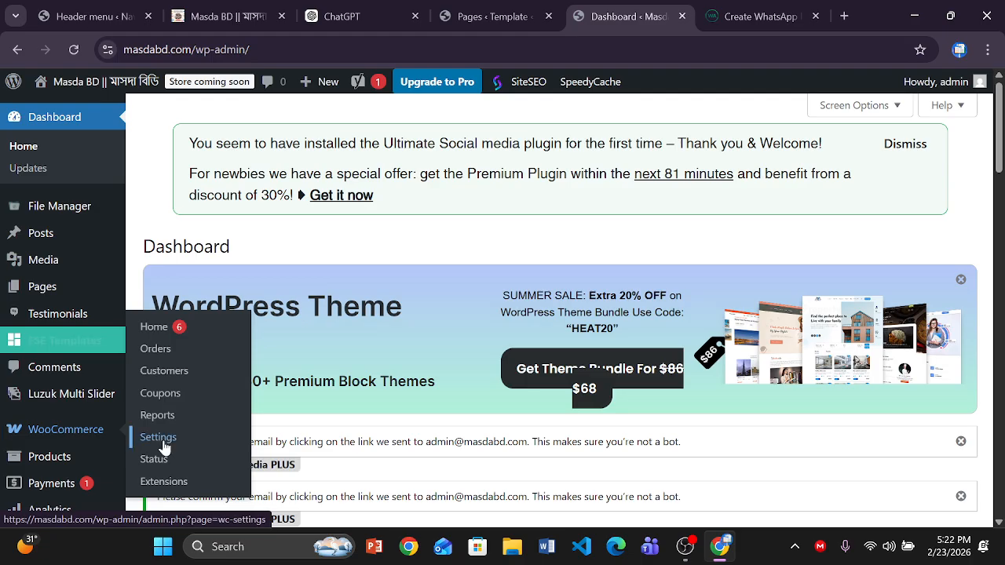
- Skip WooCommerce's guided setup to the Bangladesh — Dhaka location step, then return to the templates list
left_click(65, 463)
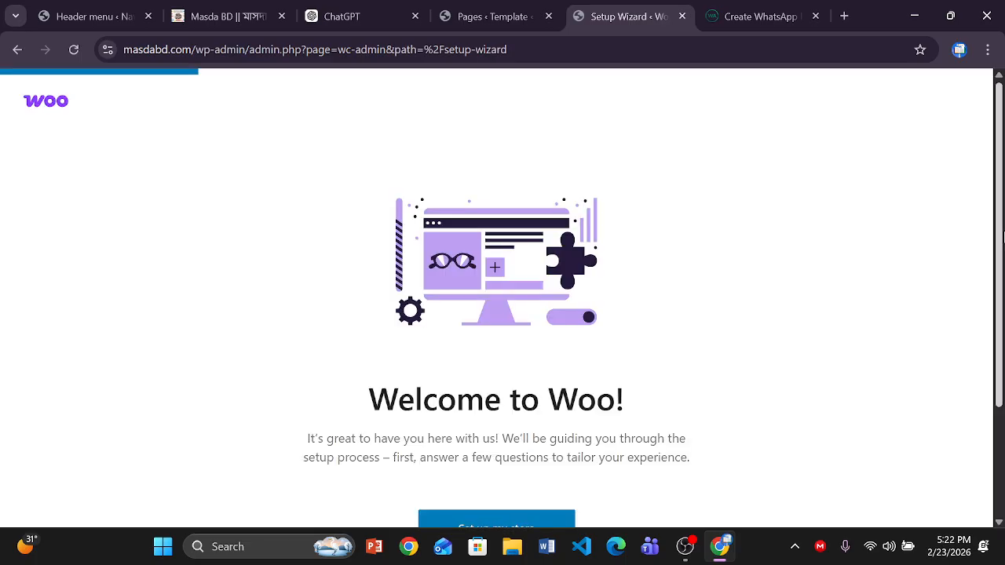
scroll(473, 396, "down", 2)
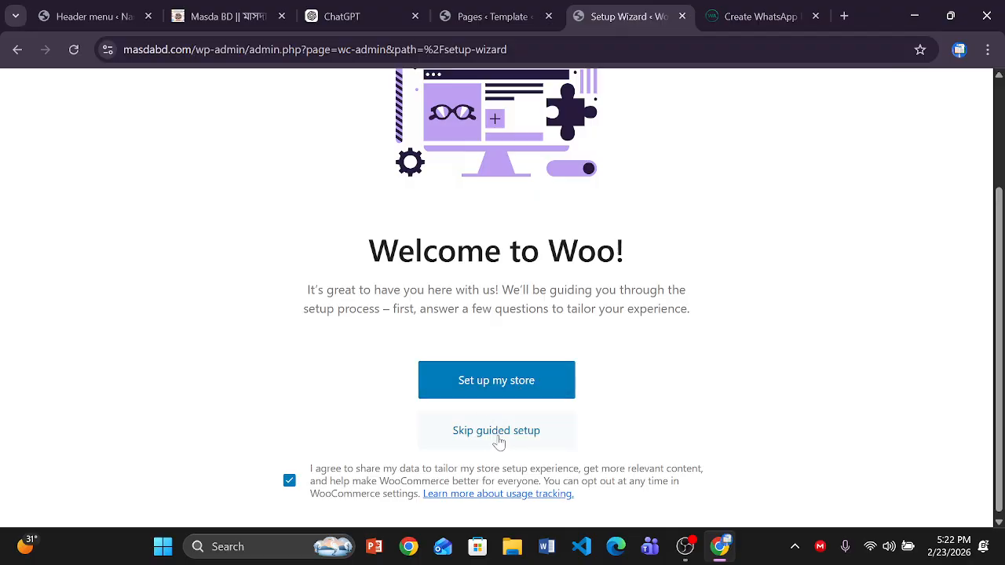
left_click(497, 433)
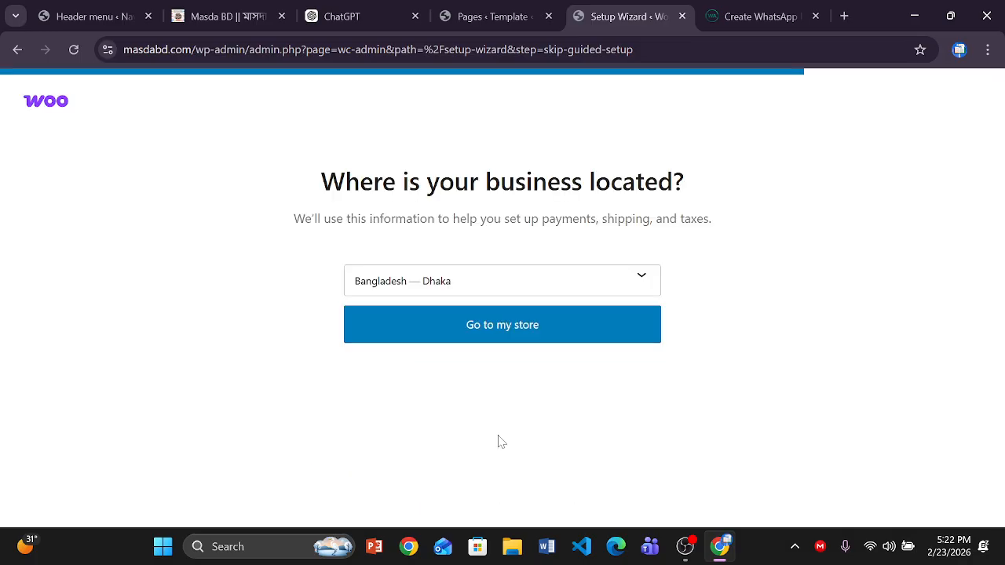
left_click(463, 17)
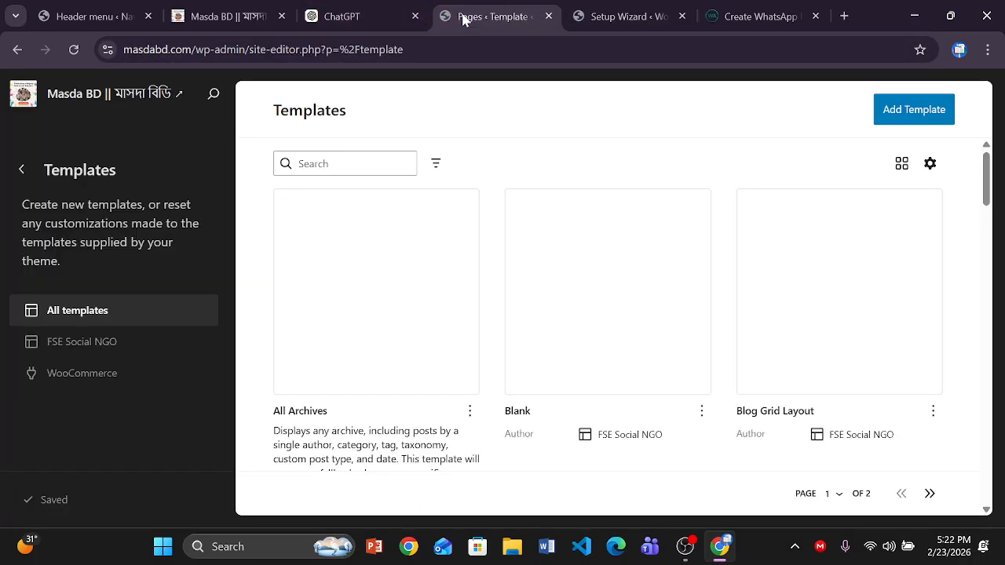
- Open the live masdabd.com homepage in a new tab to check the updated header contact details
left_click(72, 95)
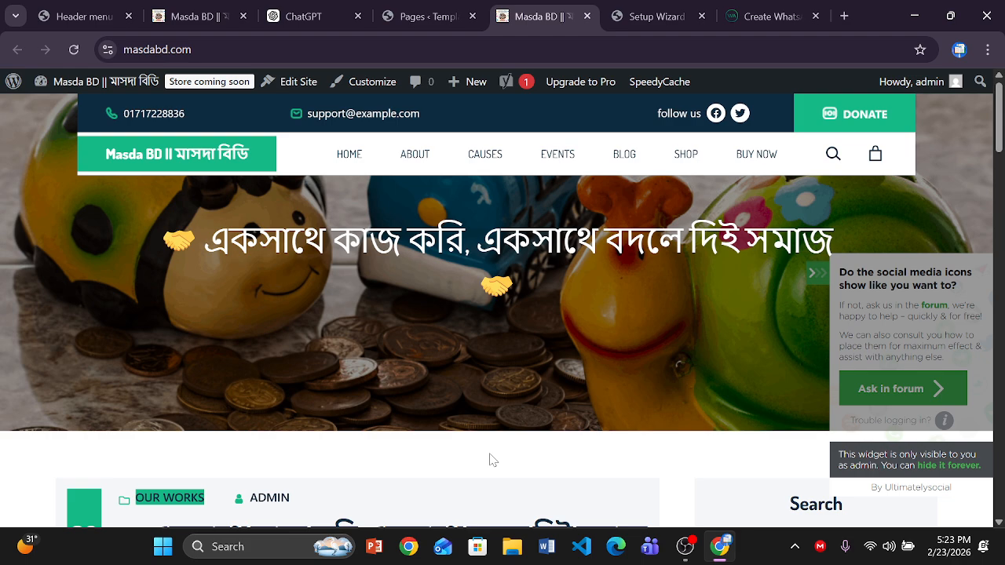
left_click(685, 552)
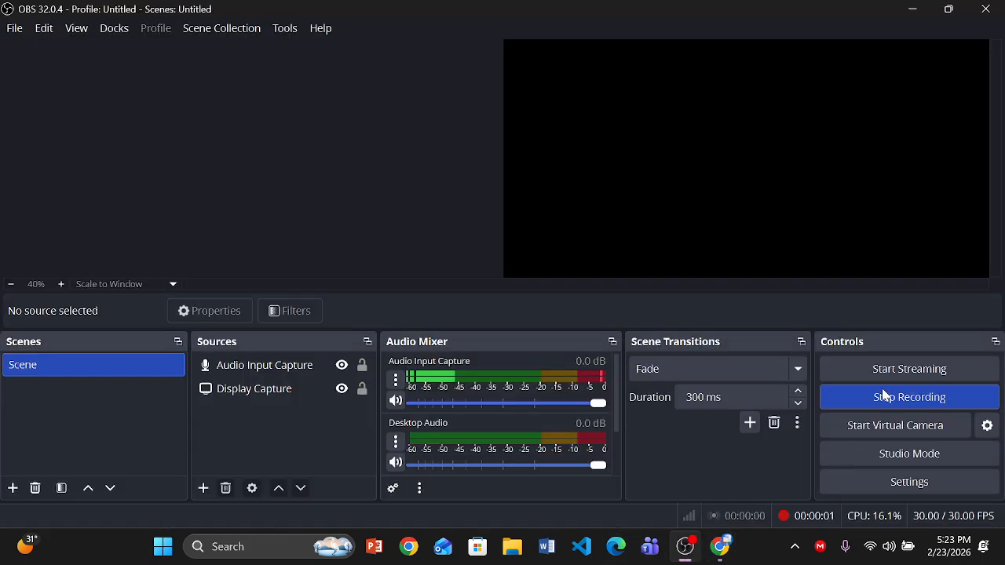